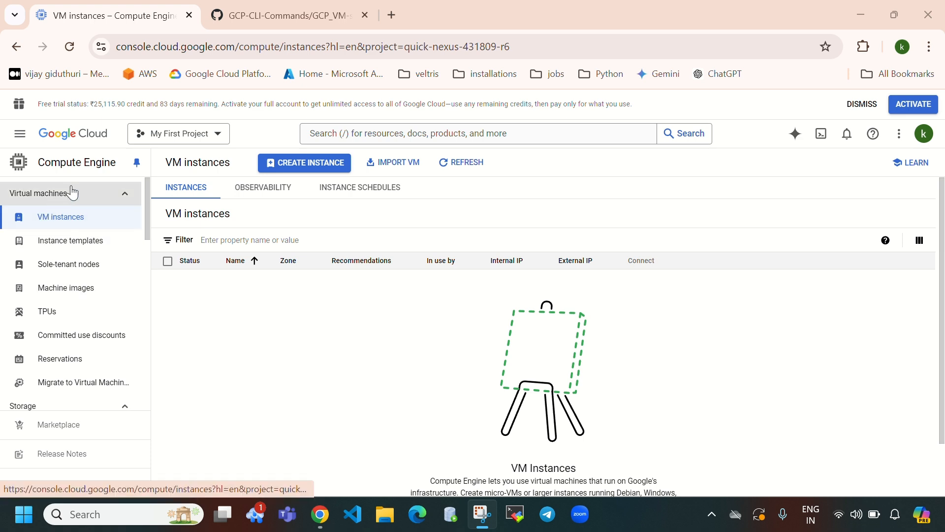
# Step: Start a new managed instance group in Compute Engine and check which instance templates it offers
pyautogui.scroll(-3, 78, 337)
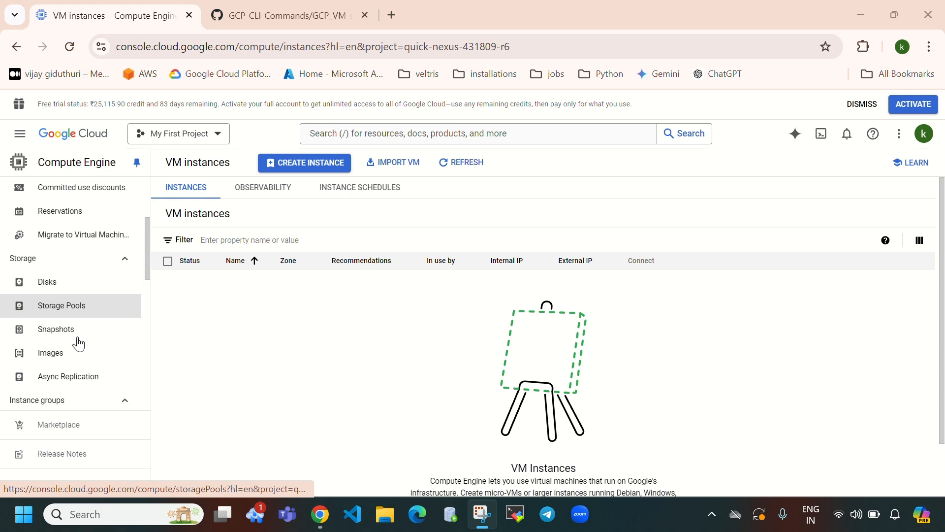
pyautogui.scroll(-2, 78, 343)
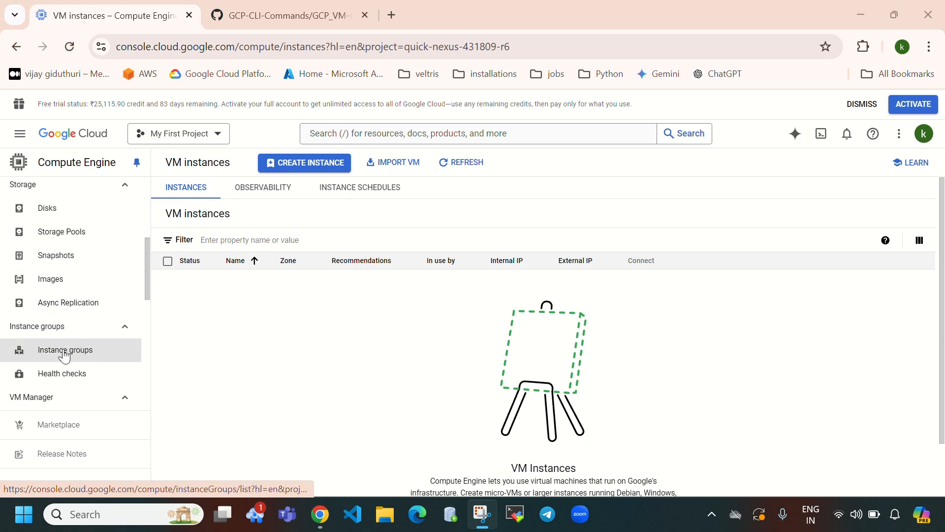
pyautogui.click(61, 352)
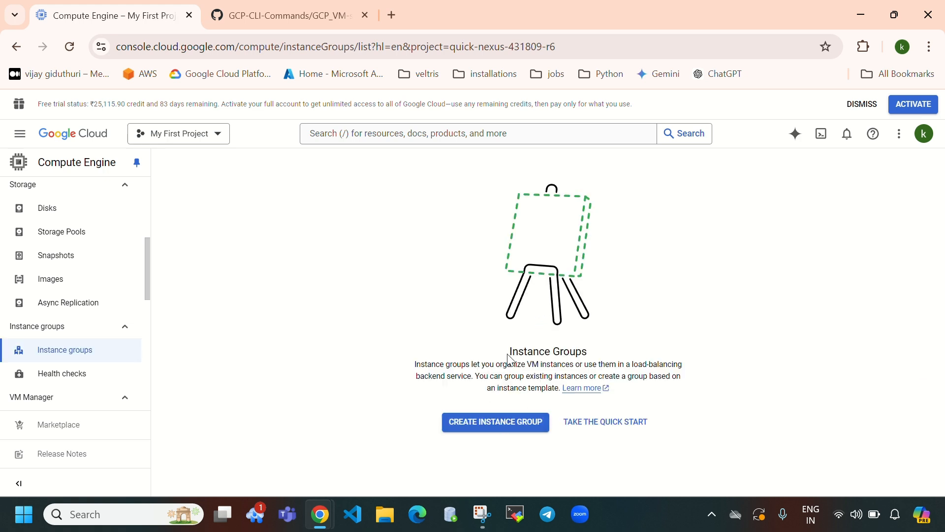
pyautogui.click(511, 422)
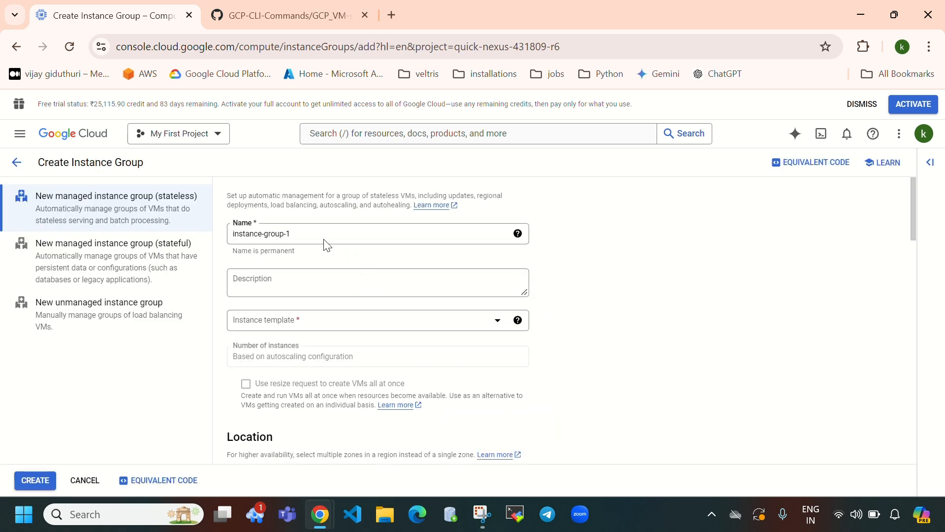
pyautogui.click(334, 324)
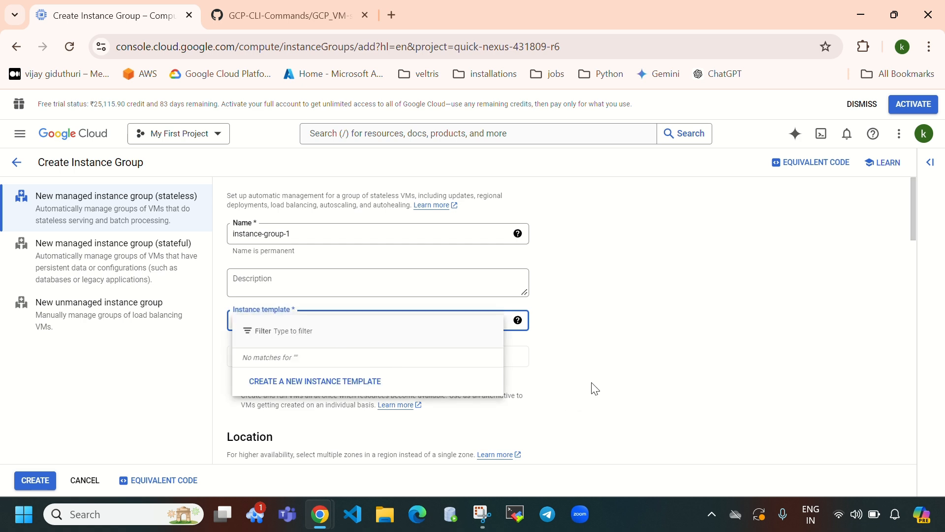
pyautogui.click(513, 294)
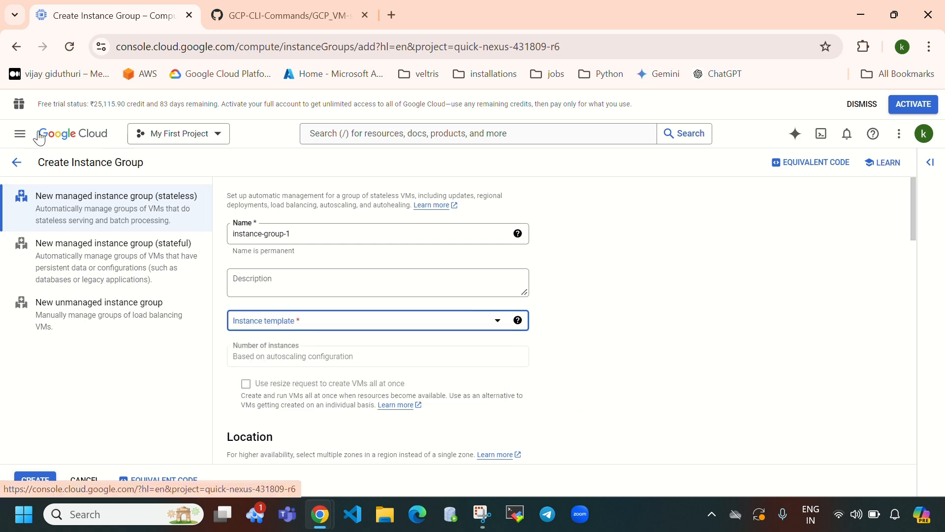
# Step: Leave the instance group form and start creating a new instance template in Compute Engine
pyautogui.click(18, 162)
pyautogui.click(20, 133)
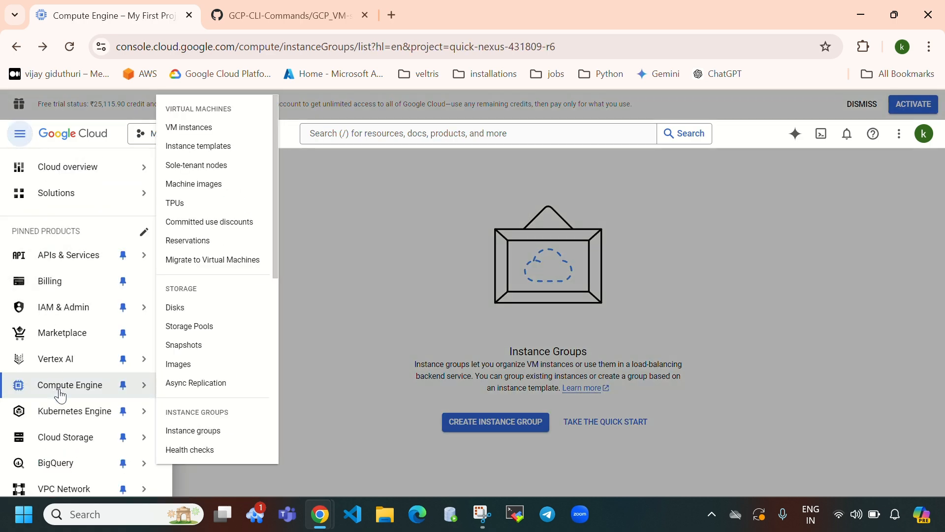
pyautogui.click(64, 386)
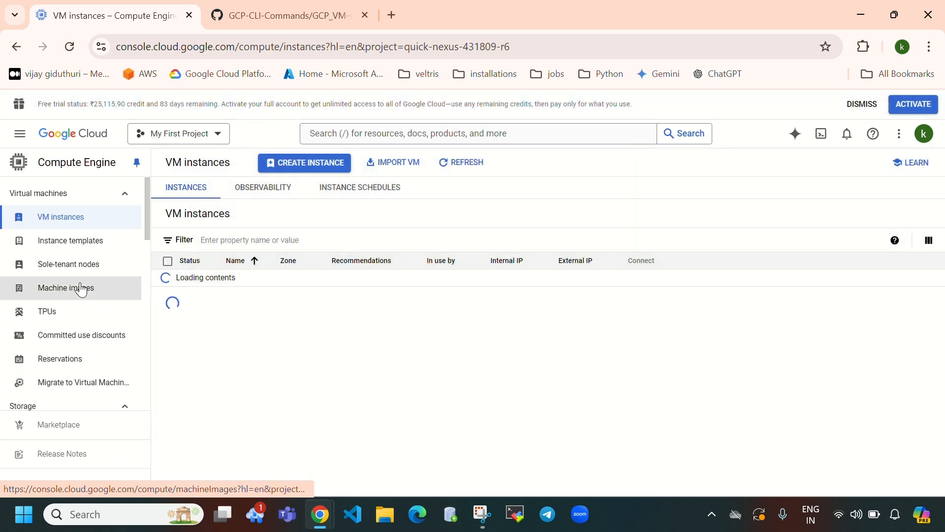
pyautogui.scroll(-1, 357, 330)
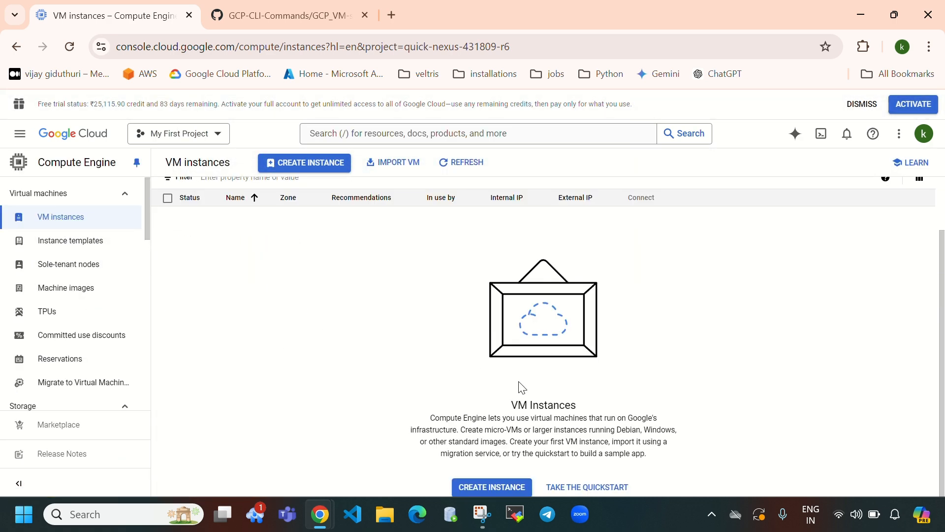
pyautogui.scroll(1, 510, 405)
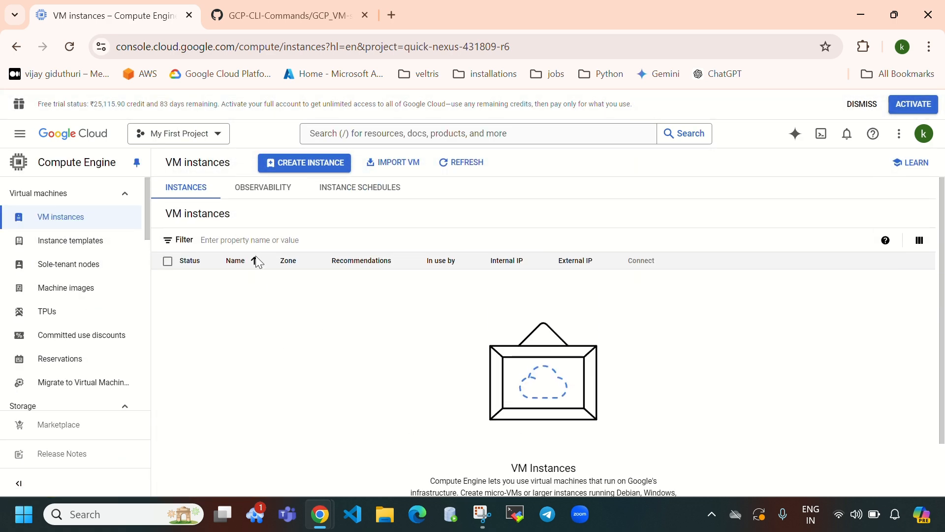
pyautogui.click(48, 247)
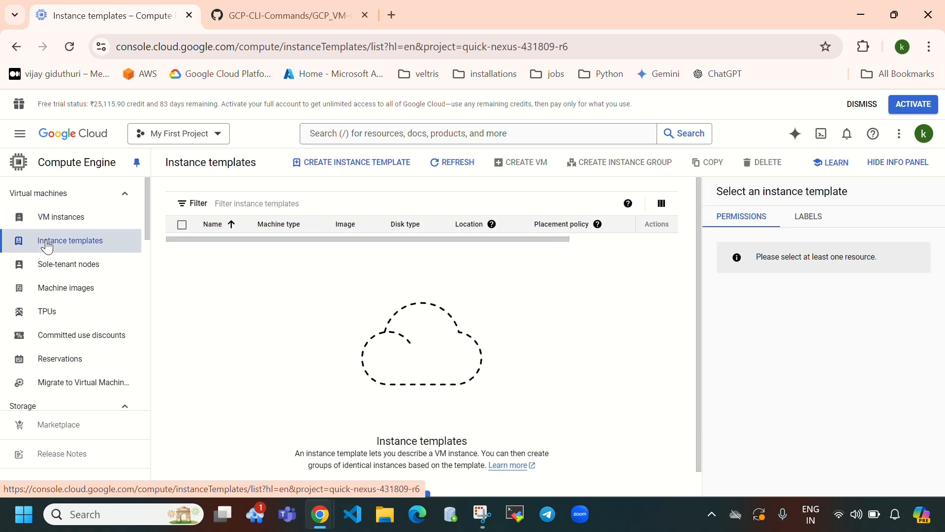
pyautogui.scroll(-1, 311, 323)
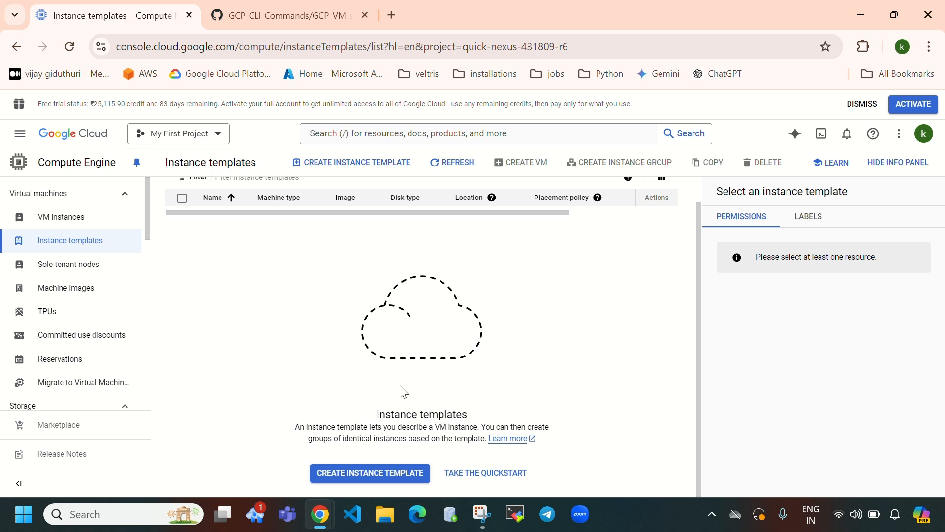
pyautogui.click(358, 167)
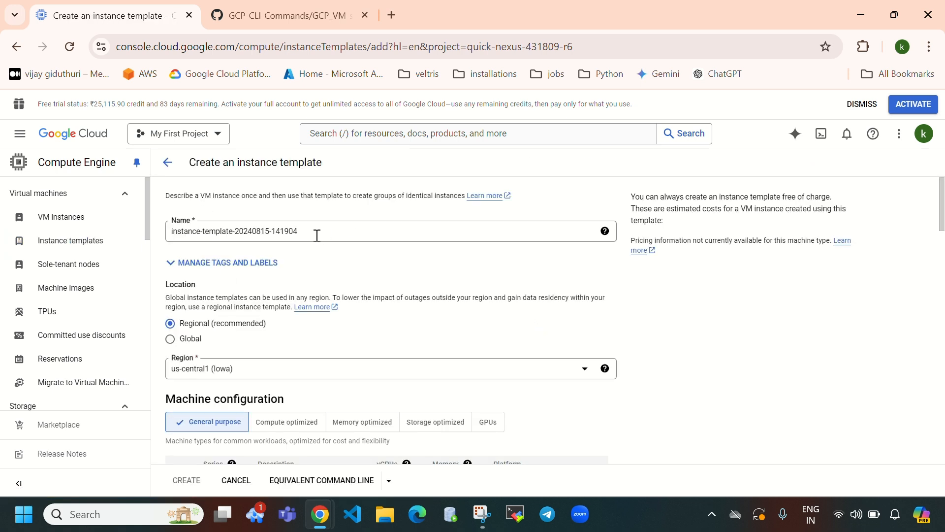
# Step: Name the template instance-template-1 and set its location to Global
pyautogui.moveTo(319, 231); pyautogui.dragTo(236, 231)
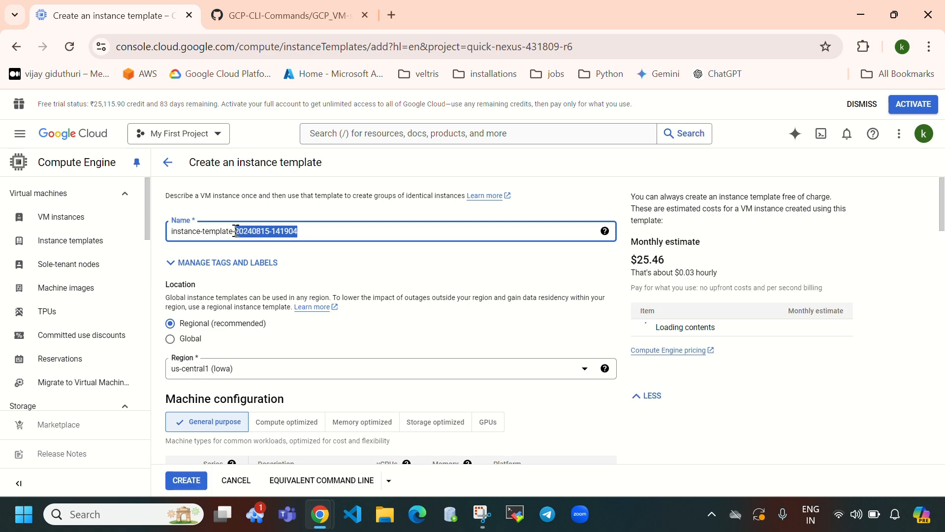
pyautogui.press('BackSpace')
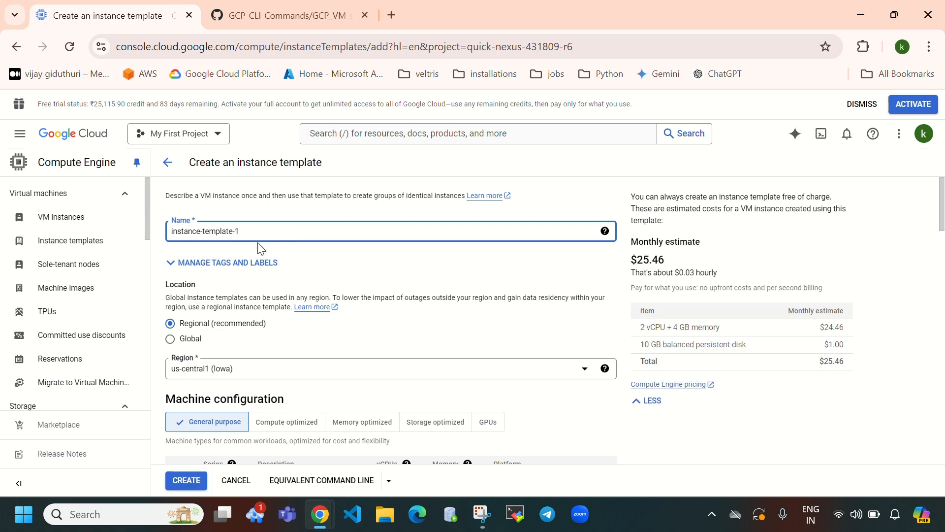
pyautogui.scroll(-3, 352, 345)
pyautogui.scroll(3, 220, 317)
pyautogui.moveTo(168, 286); pyautogui.dragTo(200, 293)
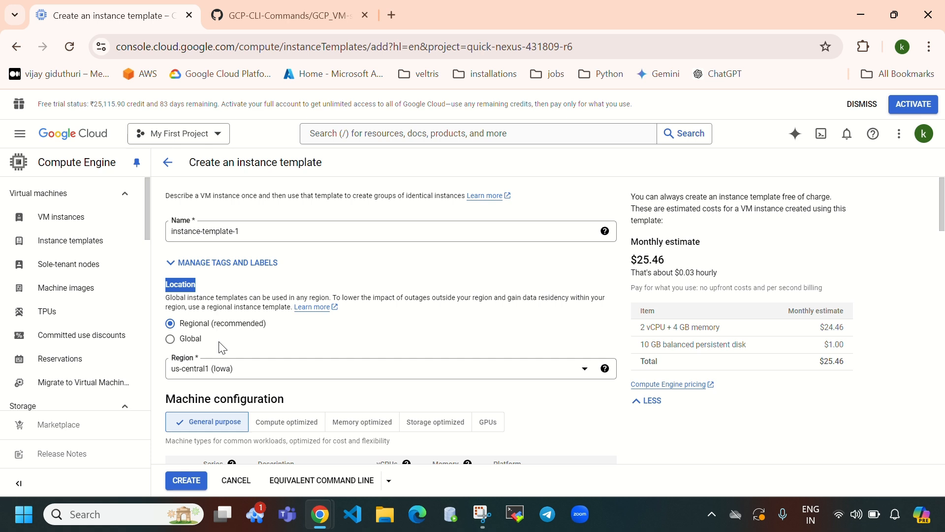
pyautogui.click(170, 338)
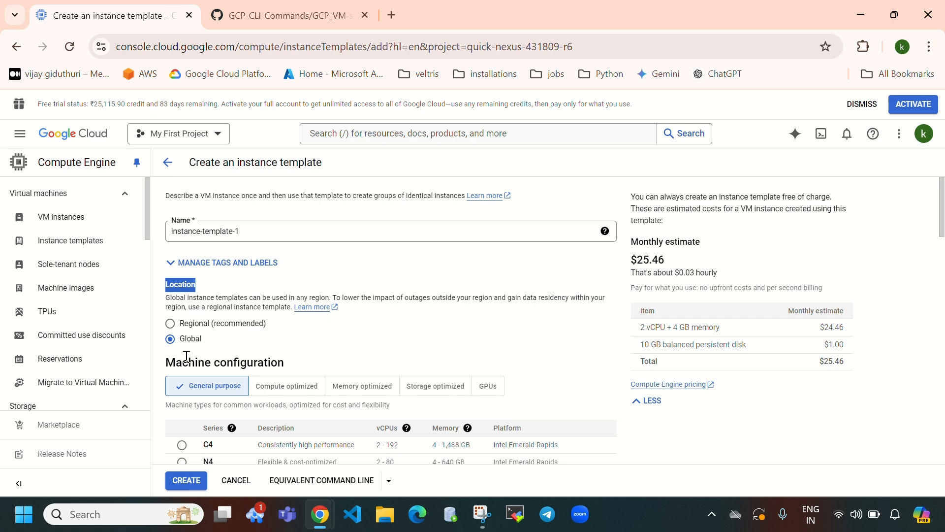
# Step: Review the template's machine series, the E2 preset machine types and the VM provisioning model options
pyautogui.scroll(-5, 187, 356)
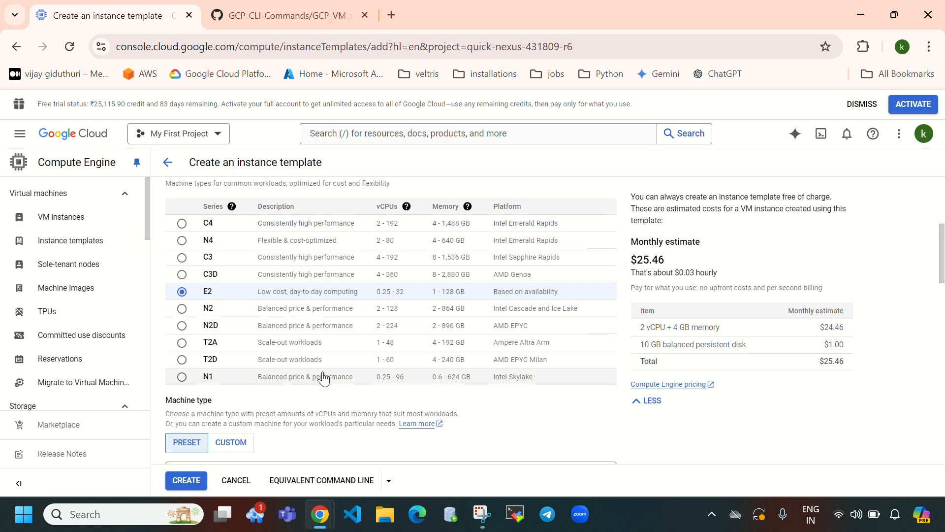
pyautogui.scroll(-1, 329, 378)
pyautogui.scroll(2, 325, 377)
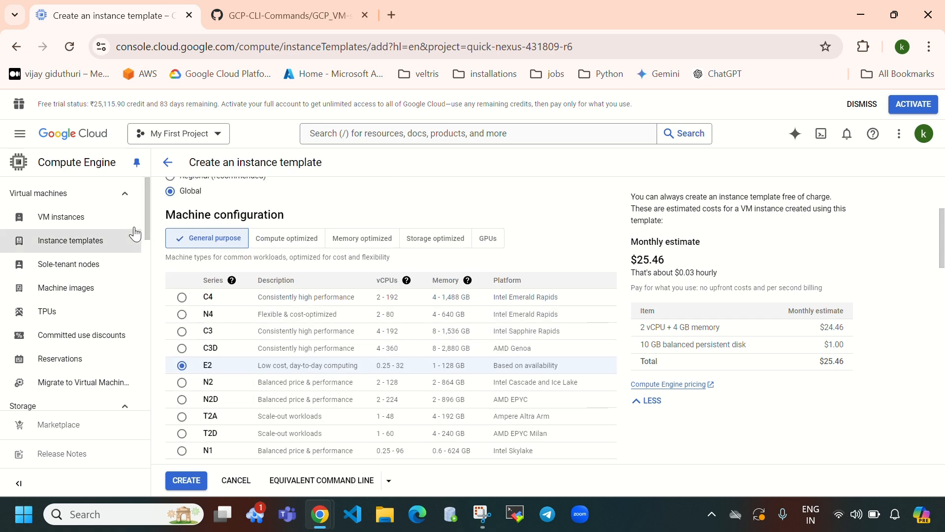
pyautogui.moveTo(166, 215); pyautogui.dragTo(306, 227)
pyautogui.scroll(-3, 386, 416)
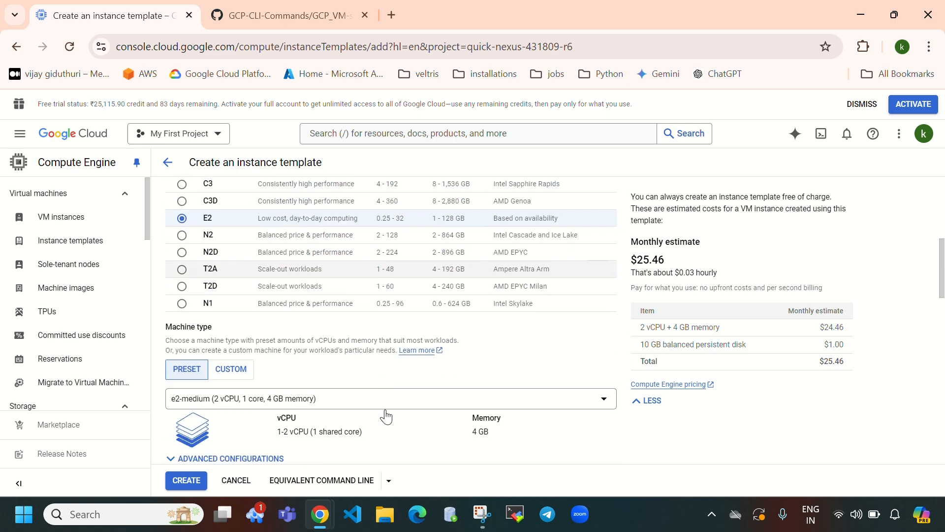
pyautogui.click(419, 397)
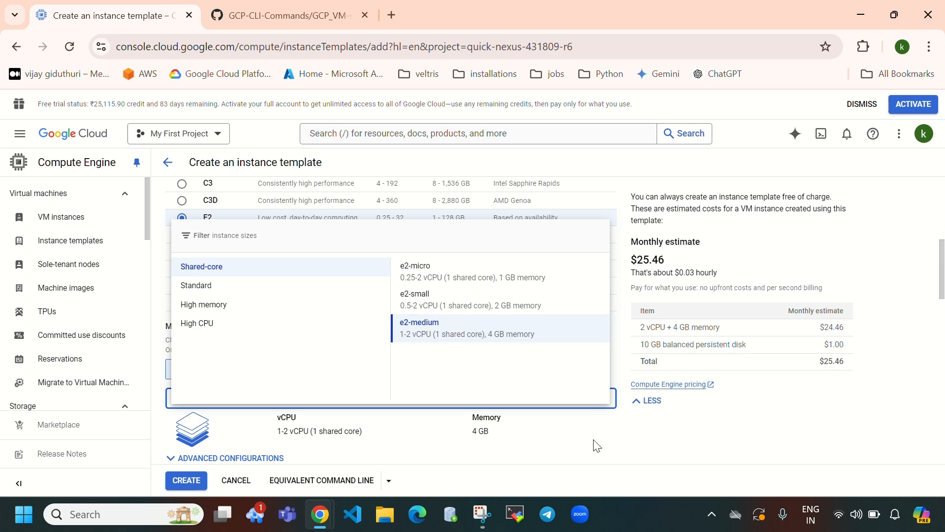
pyautogui.click(521, 410)
pyautogui.scroll(-5, 532, 430)
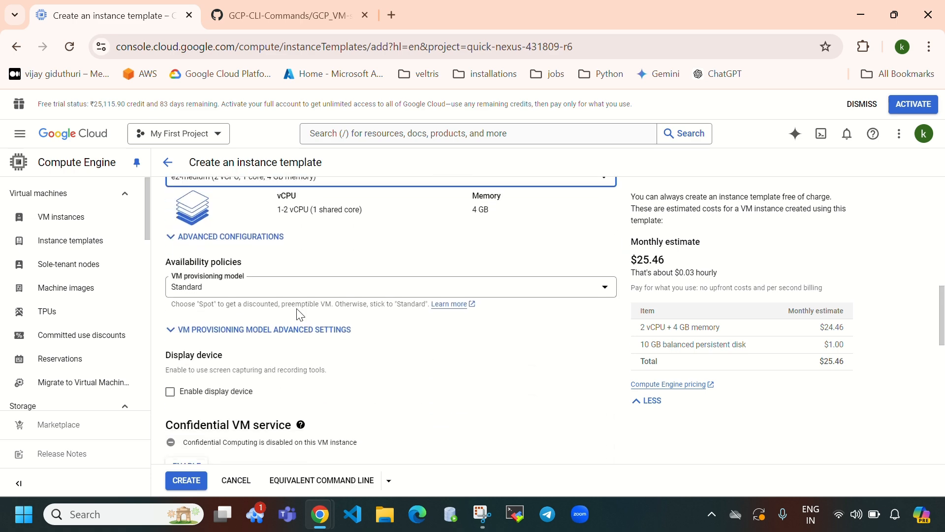
pyautogui.click(319, 288)
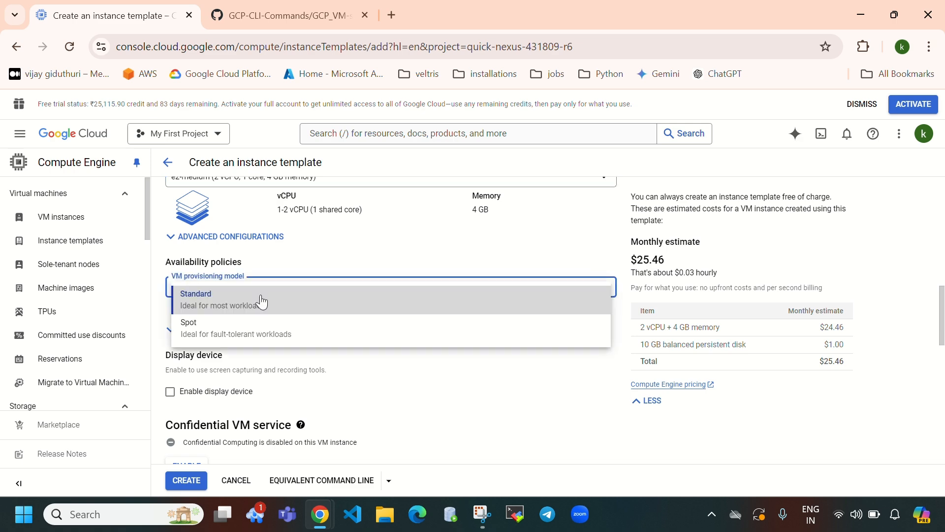
pyautogui.click(477, 416)
# Step: Change the template's boot disk to a Ubuntu public image with a size of 20 GB
pyautogui.scroll(-3, 512, 409)
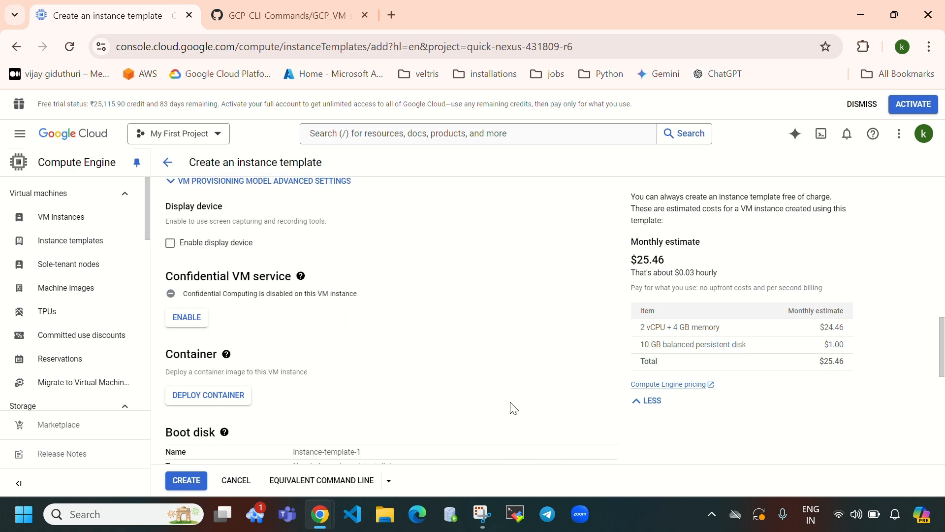
pyautogui.scroll(-3, 514, 409)
pyautogui.click(196, 392)
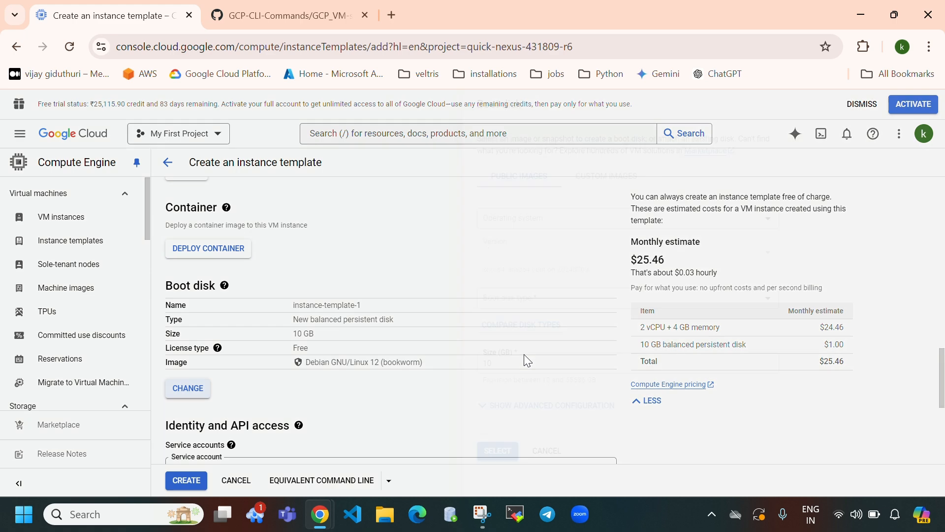
pyautogui.click(486, 224)
pyautogui.scroll(-4, 478, 342)
pyautogui.click(457, 355)
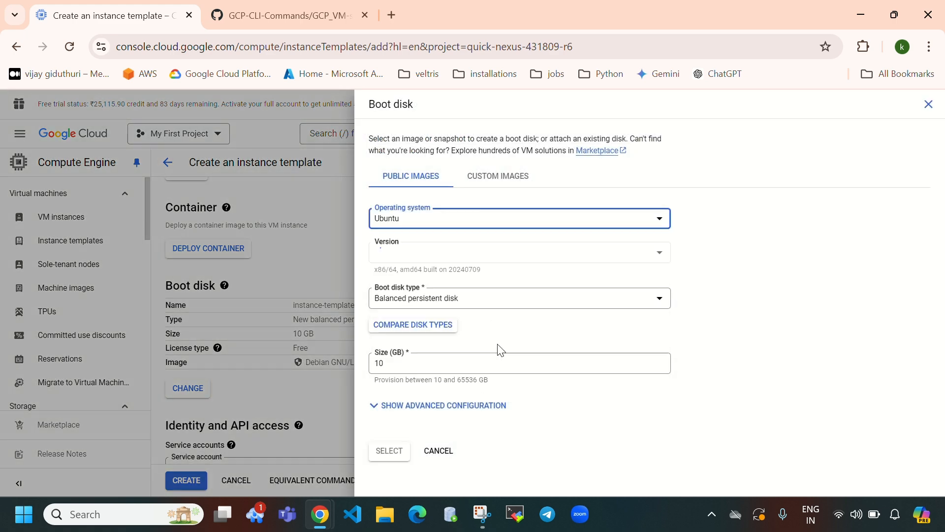
pyautogui.click(412, 363)
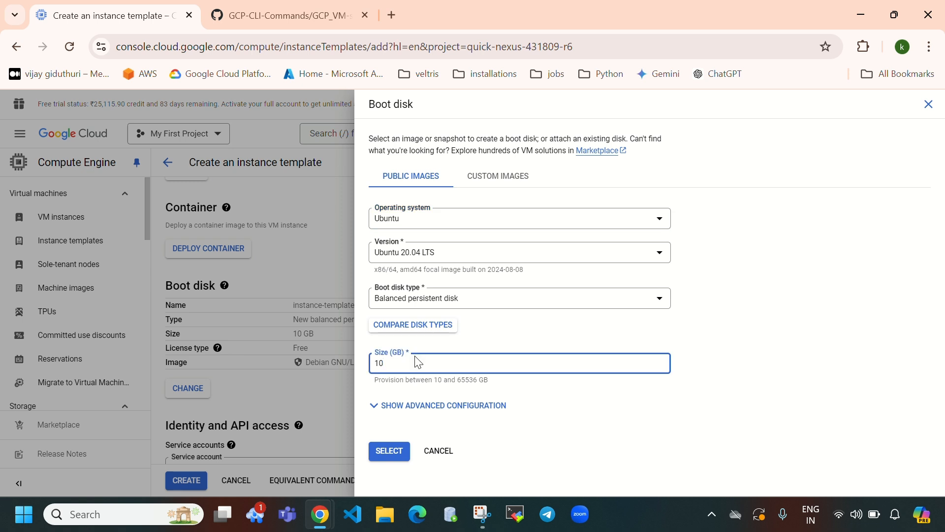
pyautogui.write('5')
pyautogui.click(385, 457)
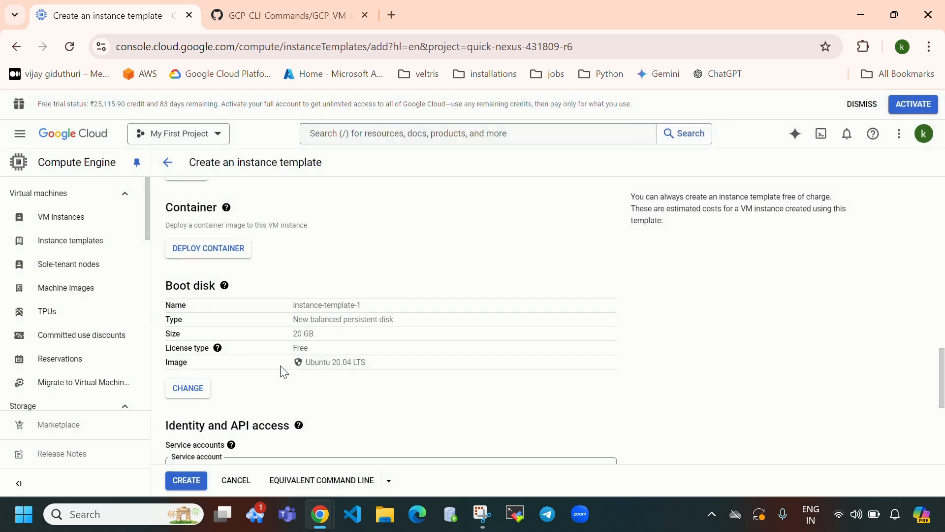
# Step: Allow HTTP traffic in the template's firewall settings
pyautogui.scroll(-5, 488, 399)
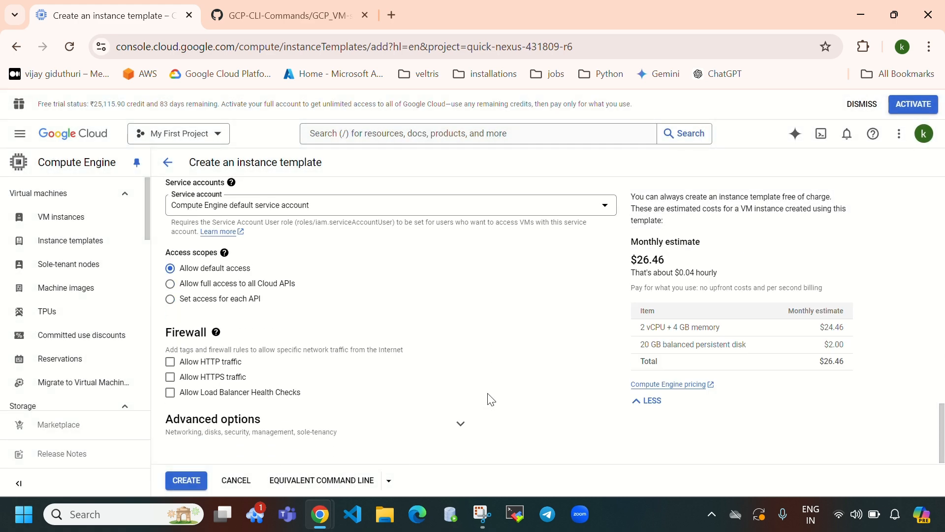
pyautogui.scroll(2, 485, 389)
pyautogui.scroll(-2, 452, 372)
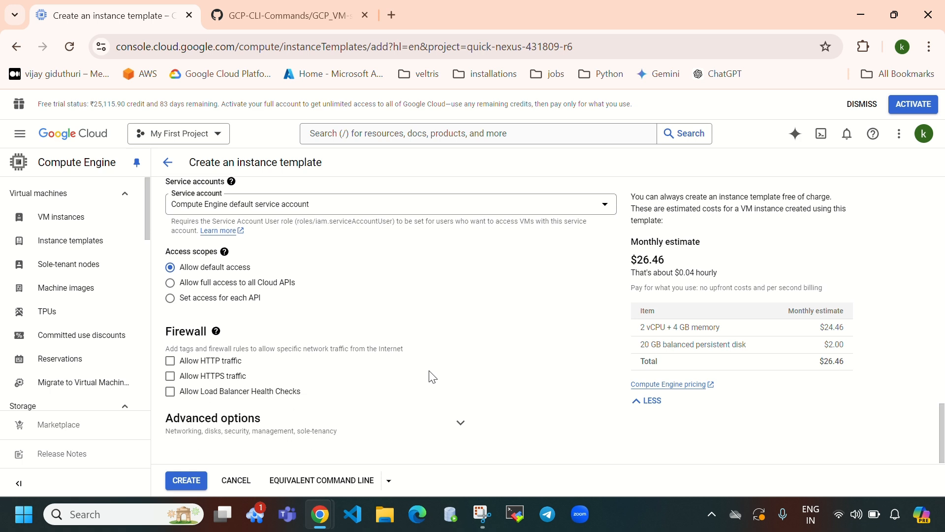
pyautogui.click(171, 364)
# Step: In the advanced networking options, set the default network interface's network to my-vpc
pyautogui.click(460, 422)
pyautogui.scroll(-3, 311, 317)
pyautogui.click(406, 322)
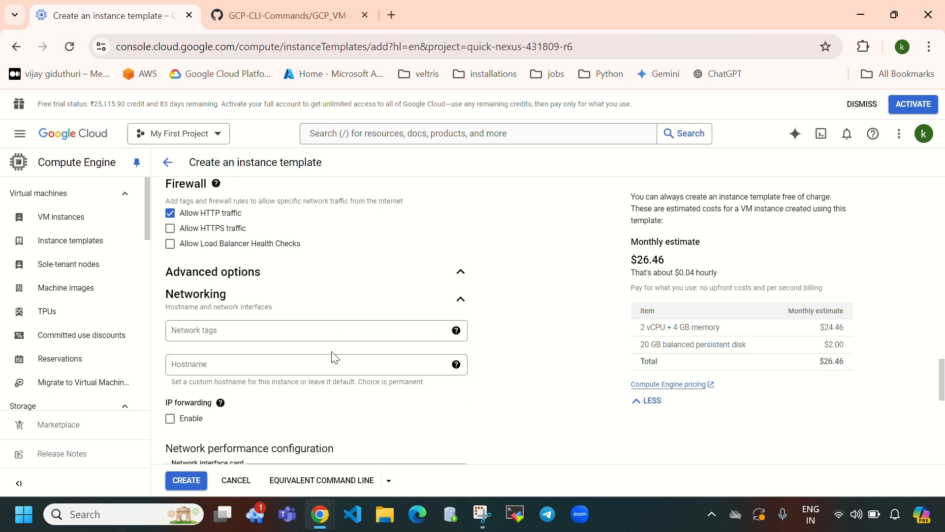
pyautogui.scroll(-4, 379, 367)
pyautogui.scroll(-2, 383, 354)
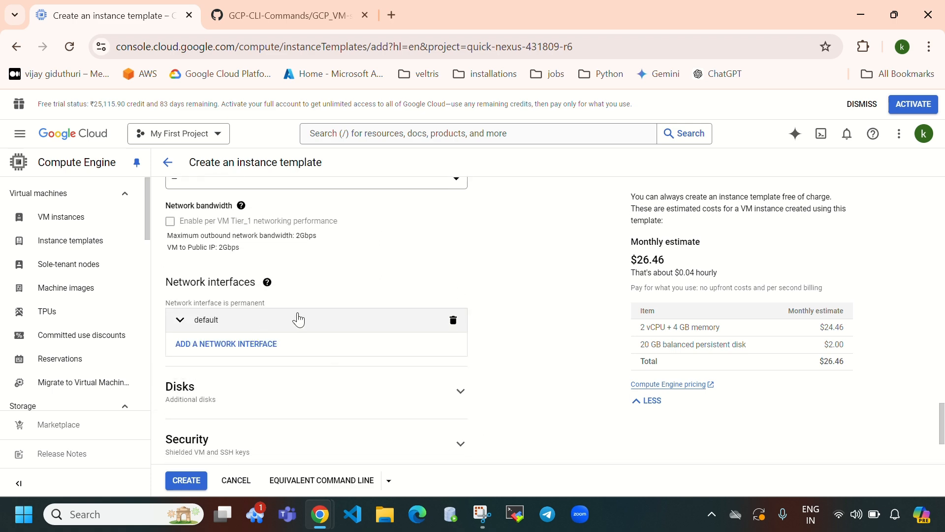
pyautogui.click(291, 329)
pyautogui.click(268, 368)
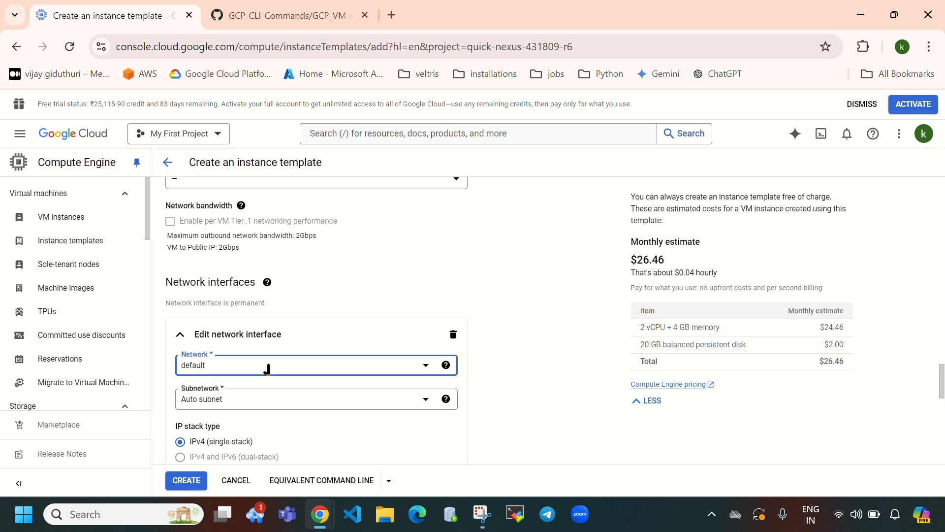
pyautogui.click(268, 369)
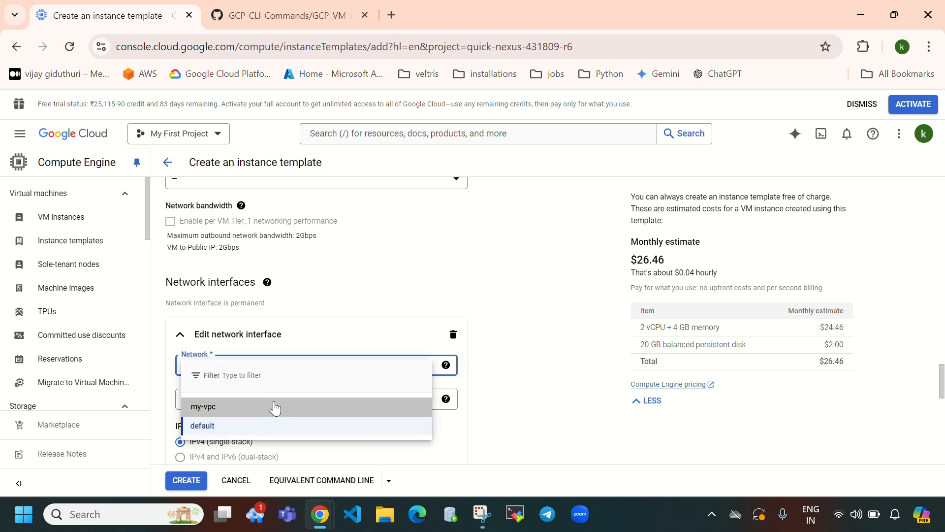
pyautogui.click(270, 407)
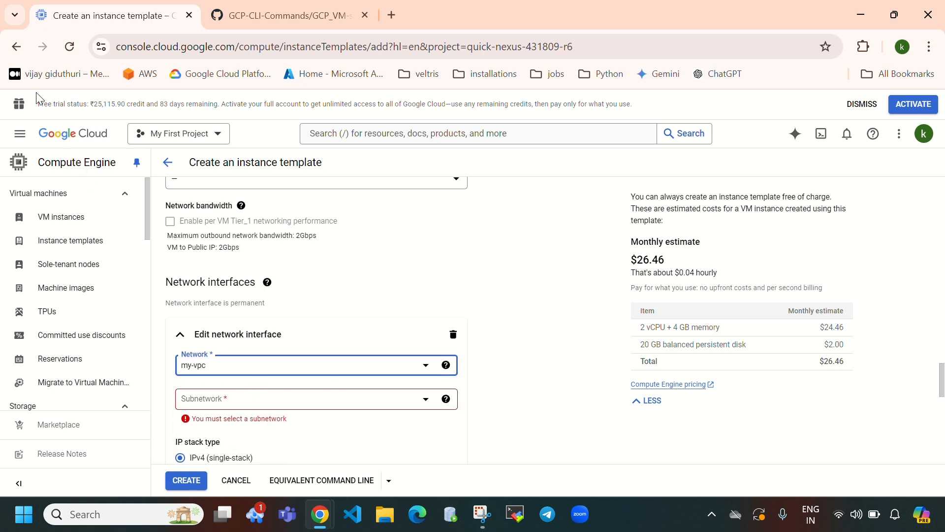
# Step: Open the VPC networks page in a separate browser tab and check how many subnets my-vpc has
pyautogui.click(20, 133)
pyautogui.moveTo(95, 364)
pyautogui.scroll(-1, 92, 367)
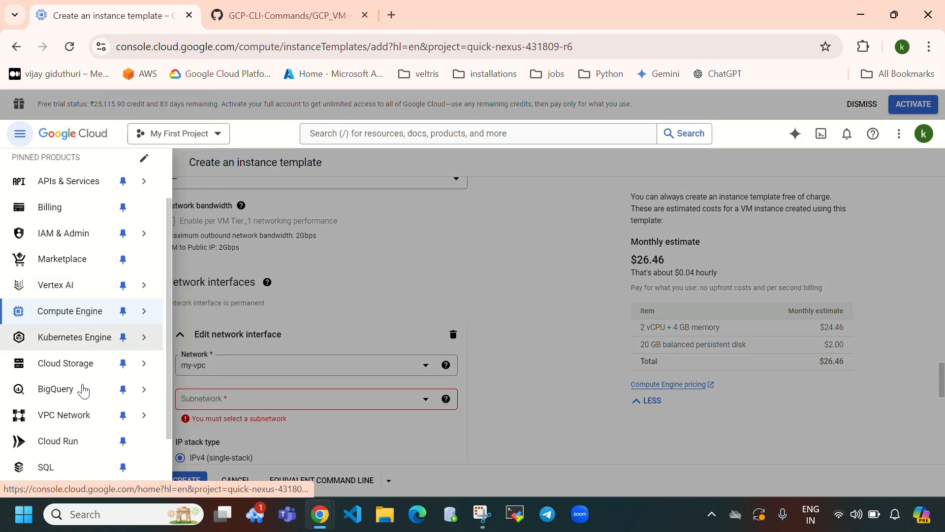
pyautogui.scroll(1, 83, 386)
pyautogui.scroll(-1, 73, 430)
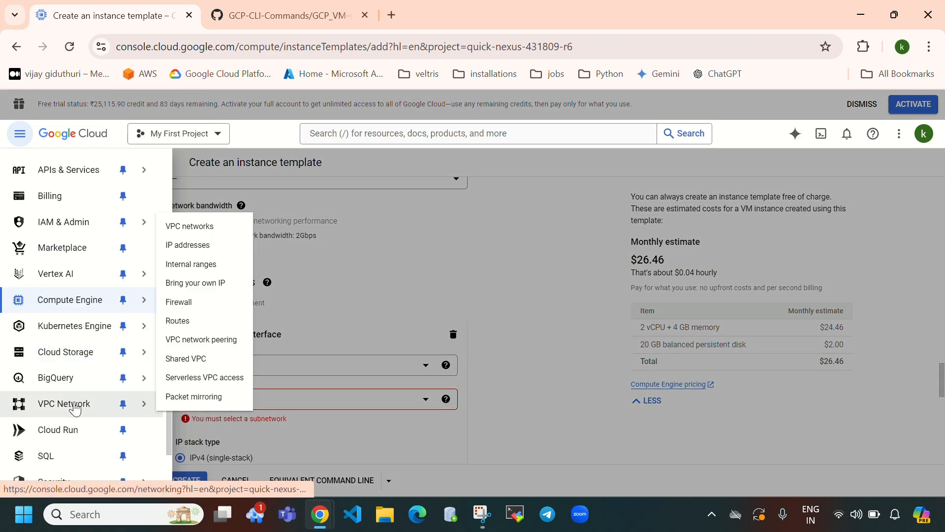
pyautogui.rightClick(75, 408)
pyautogui.click(130, 259)
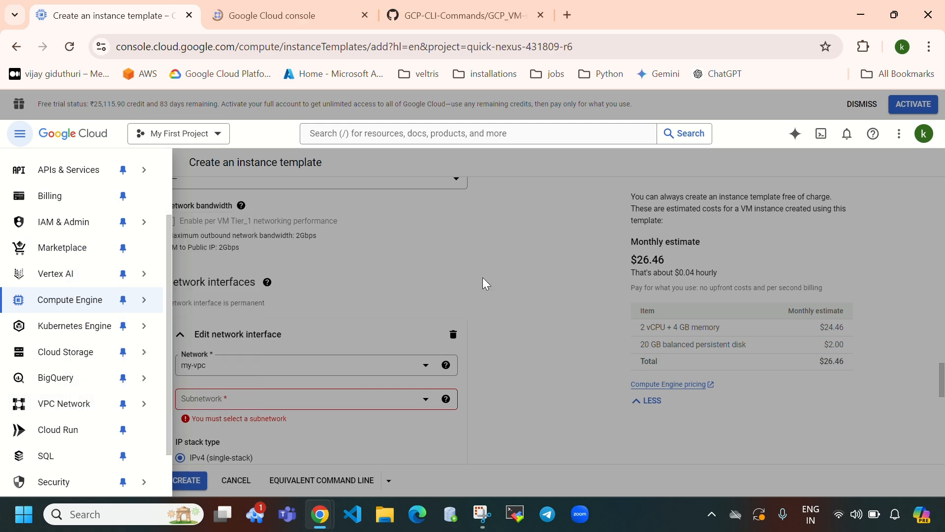
pyautogui.click(494, 273)
pyautogui.click(289, 19)
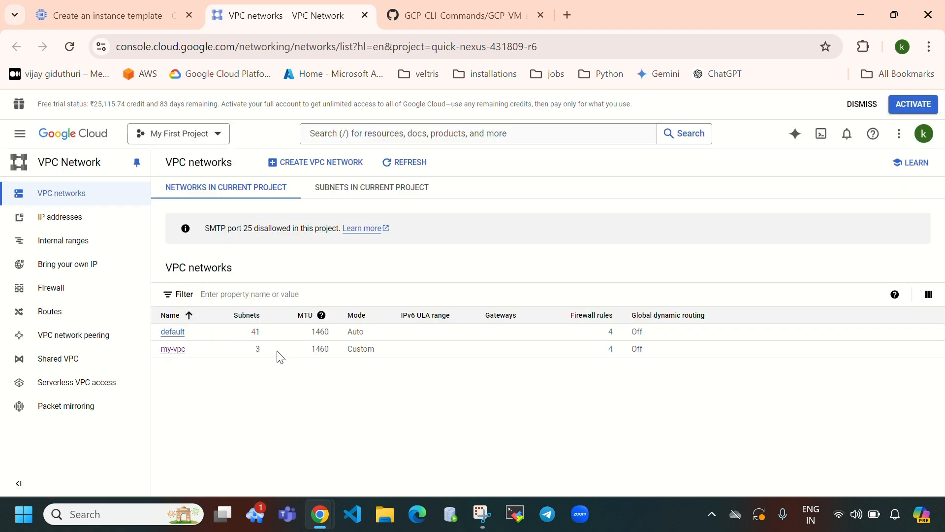
pyautogui.moveTo(272, 351); pyautogui.dragTo(256, 354)
# Step: Return to the instance template form and set the network interface's subnetwork to subnet-1 (us-central1)
pyautogui.click(133, 17)
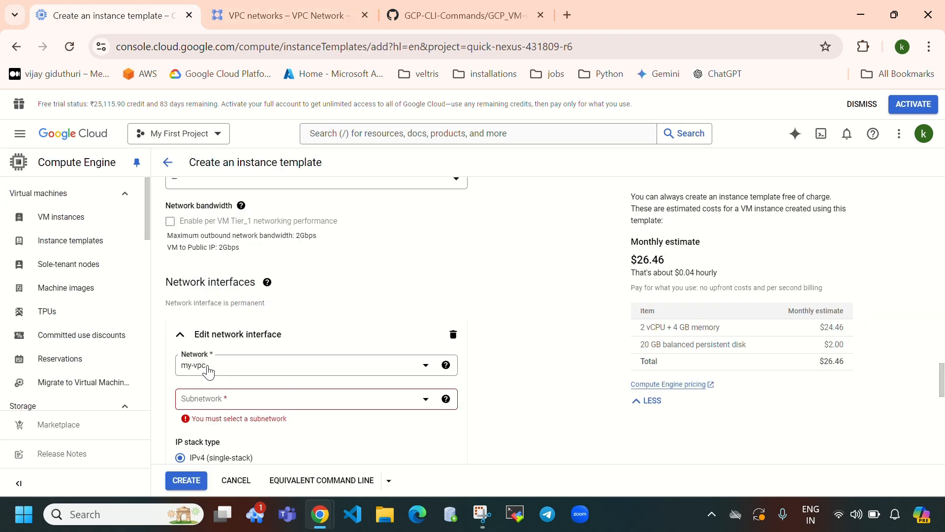
pyautogui.click(296, 402)
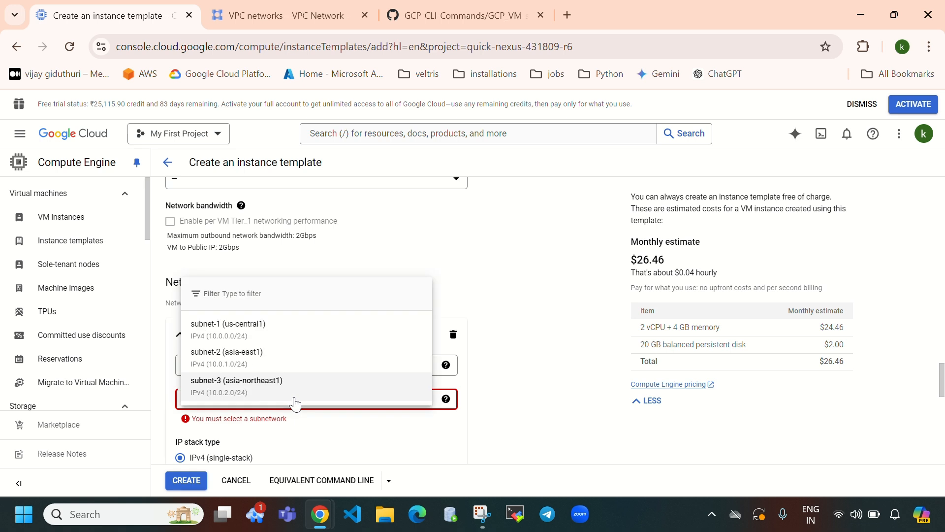
pyautogui.click(273, 333)
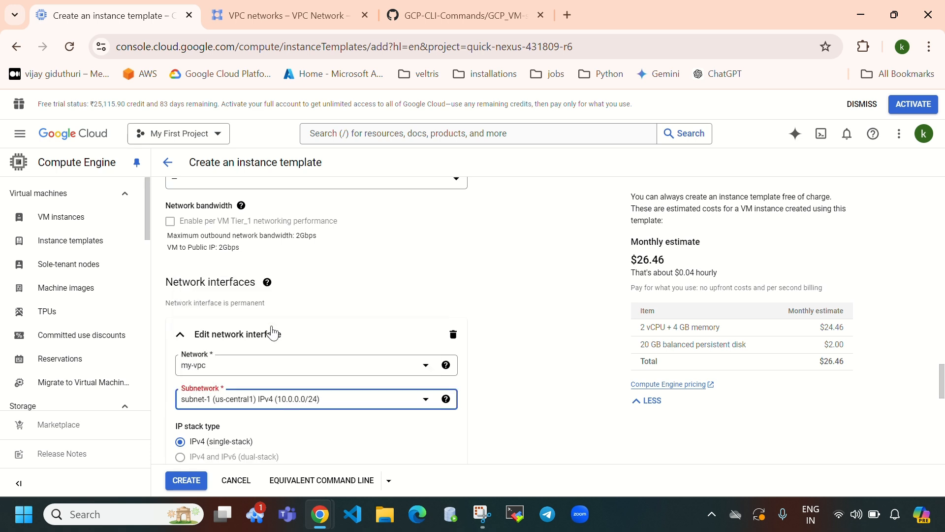
# Step: Examine the subnets of my-vpc and their regions in the VPC network details, and return to the template form
pyautogui.click(286, 20)
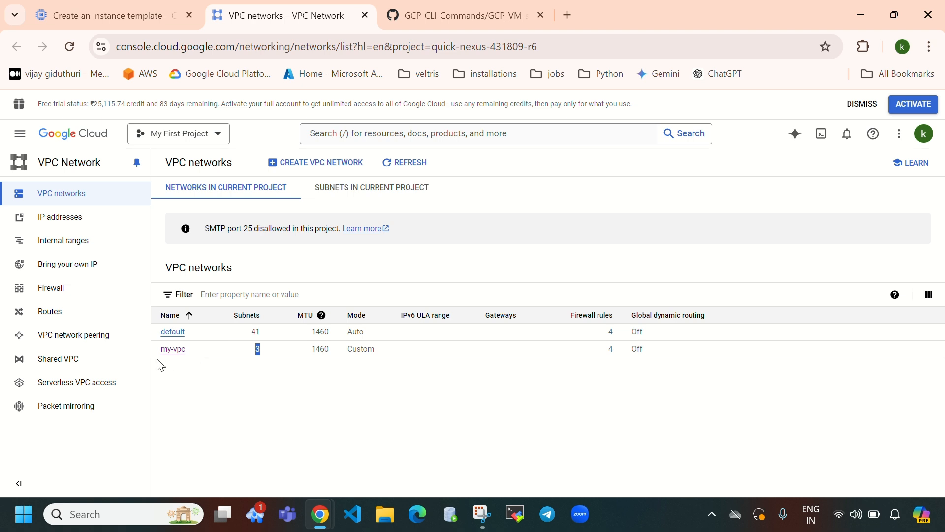
pyautogui.click(170, 350)
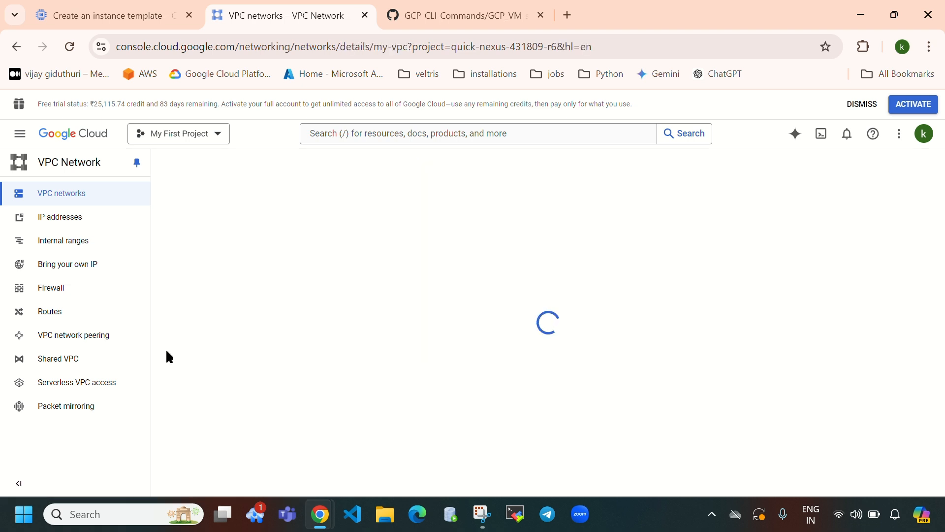
pyautogui.click(288, 229)
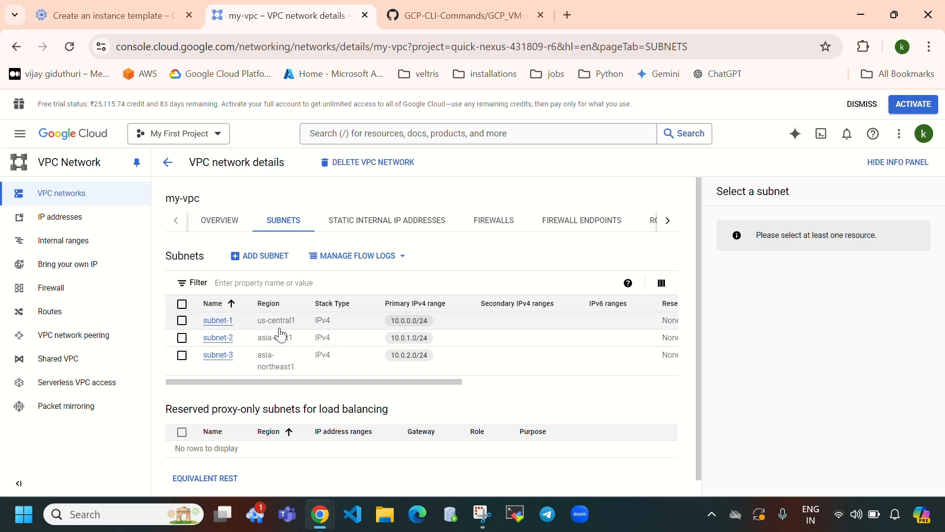
pyautogui.click(120, 22)
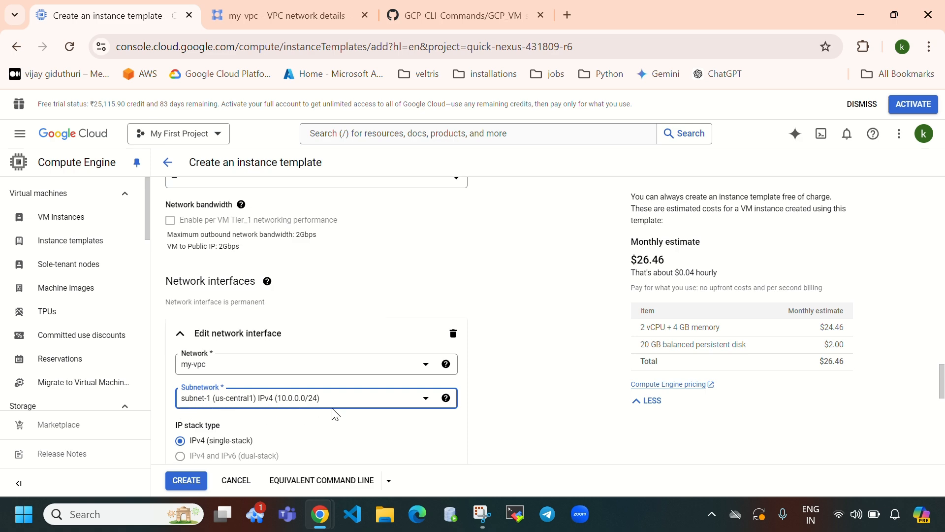
# Step: Expand the template's Management settings and start editing the startup script
pyautogui.scroll(-4, 336, 414)
pyautogui.scroll(-6, 335, 415)
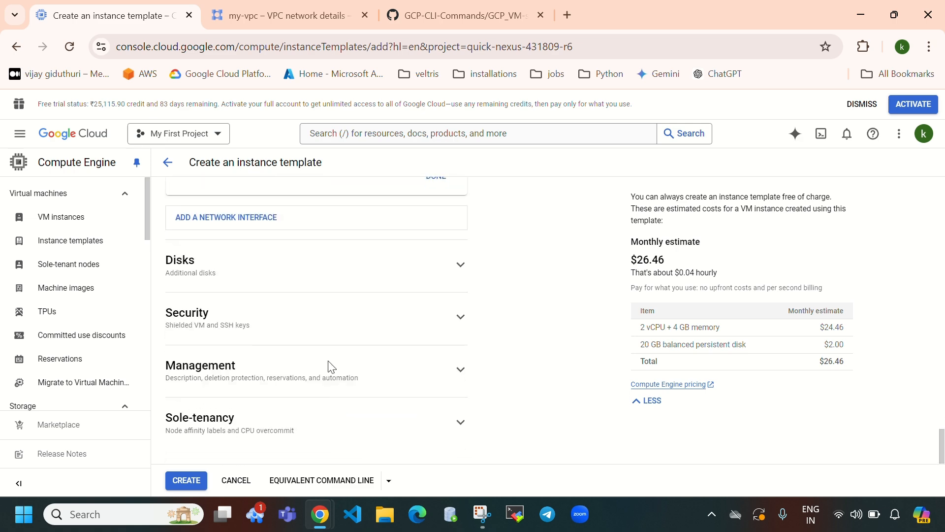
pyautogui.click(315, 367)
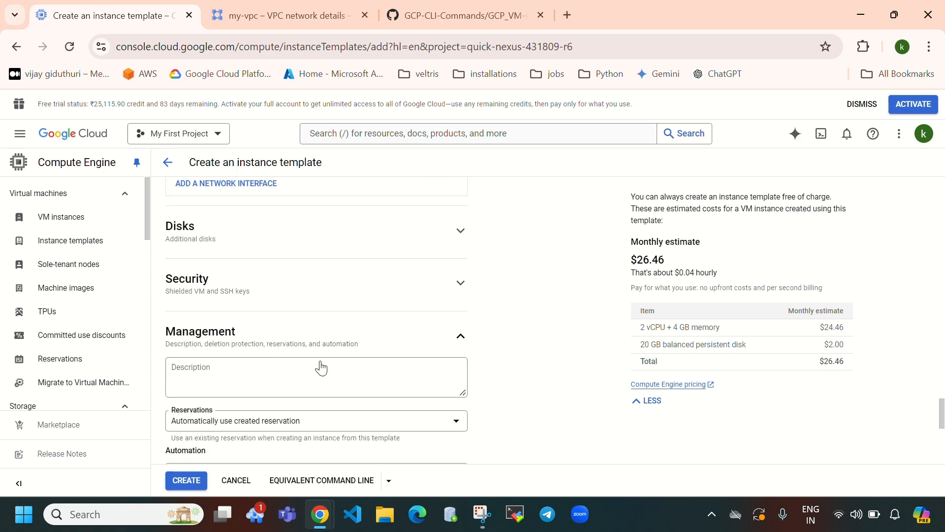
pyautogui.scroll(-4, 295, 320)
pyautogui.click(244, 292)
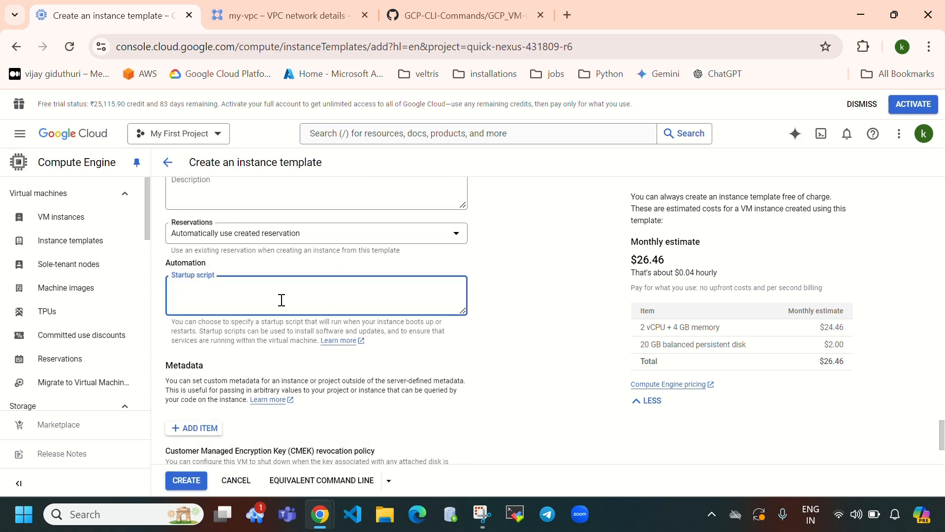
# Step: Switch to the GCP_VM-startup-script file on GitHub and review its Apache2 installation, service and index.html commands
pyautogui.click(892, 19)
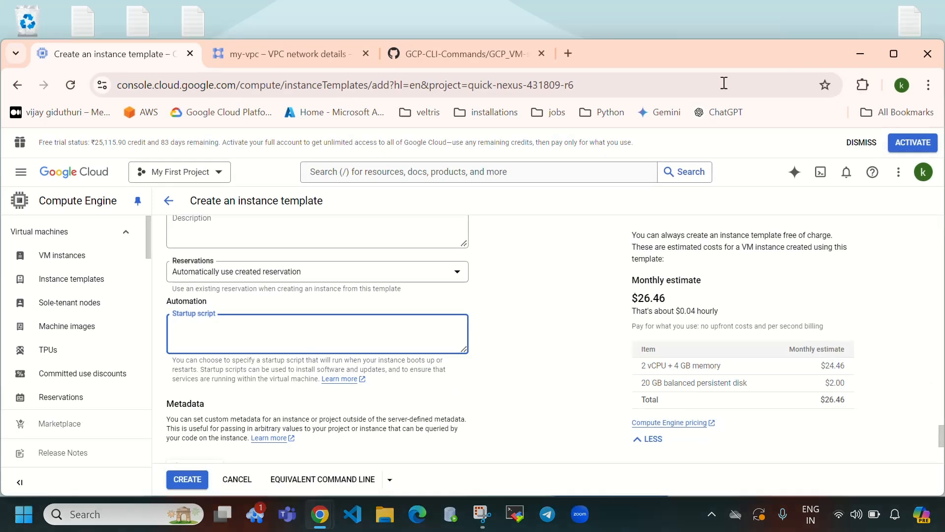
pyautogui.click(454, 55)
pyautogui.click(894, 54)
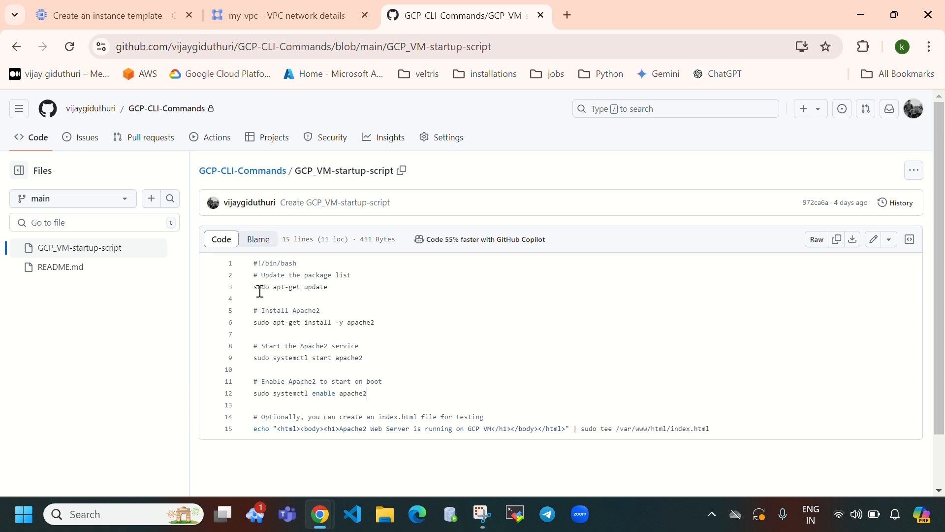
pyautogui.moveTo(256, 289); pyautogui.dragTo(335, 289)
pyautogui.moveTo(258, 327); pyautogui.dragTo(382, 323)
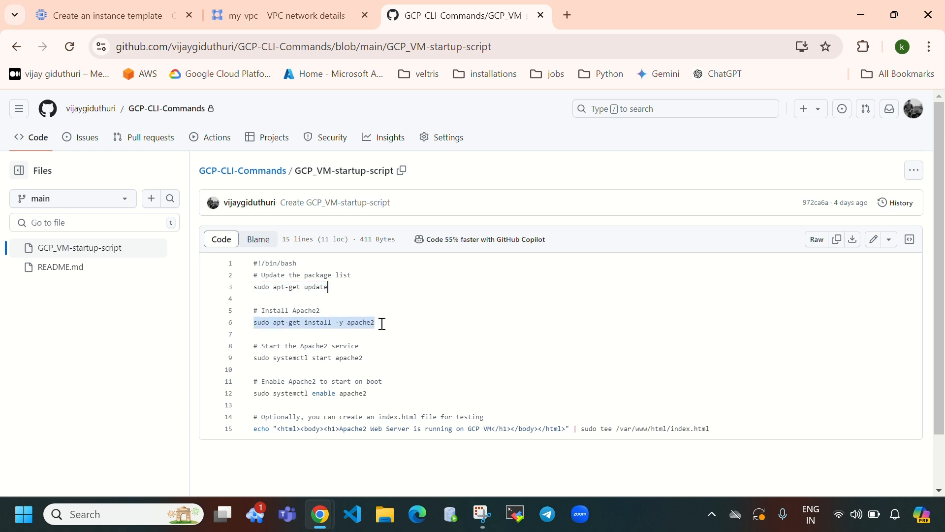
pyautogui.moveTo(366, 359); pyautogui.dragTo(252, 362)
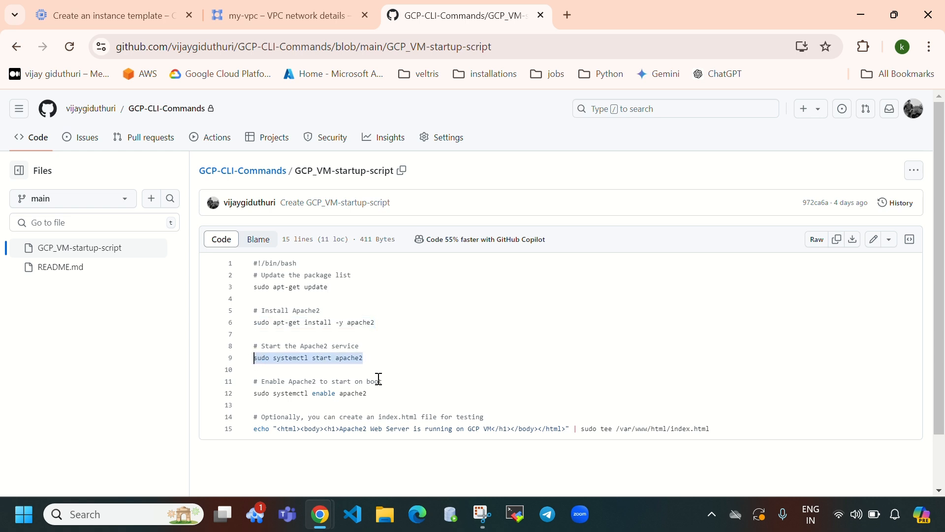
pyautogui.moveTo(373, 394); pyautogui.dragTo(252, 393)
pyautogui.moveTo(341, 429); pyautogui.dragTo(496, 426)
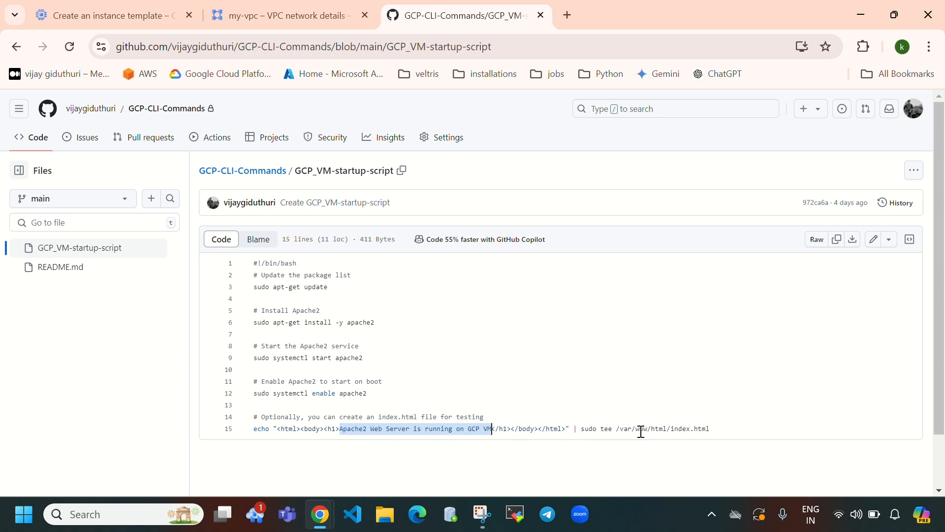
pyautogui.moveTo(619, 430); pyautogui.dragTo(671, 429)
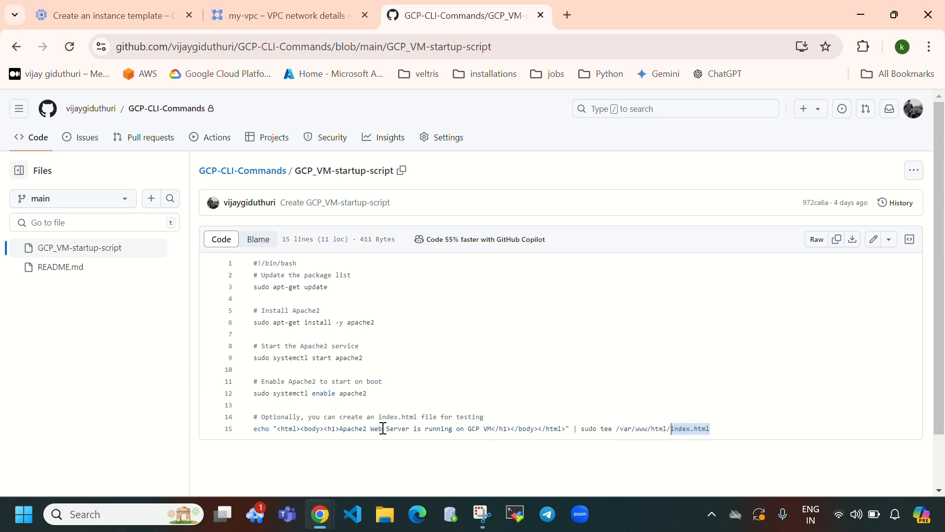
pyautogui.moveTo(370, 429); pyautogui.dragTo(427, 430)
pyautogui.click(430, 359)
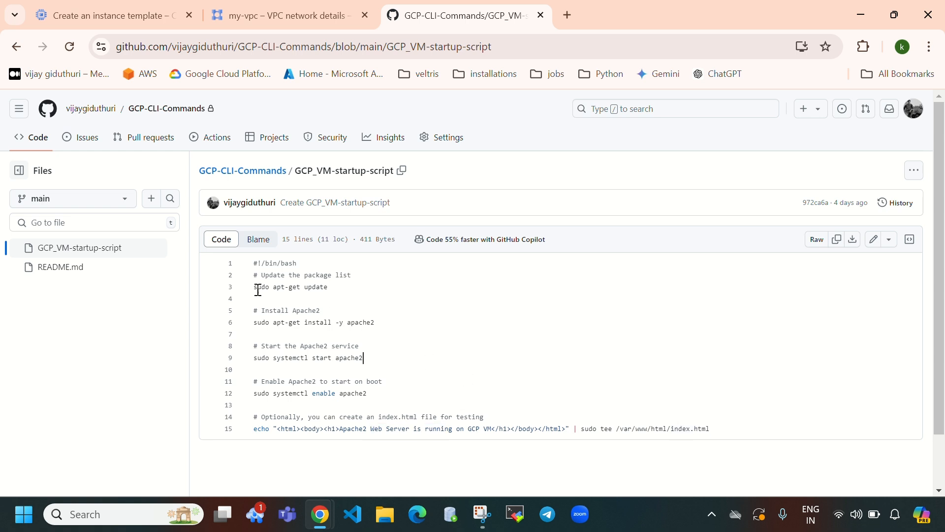
# Step: Copy the entire GCP_VM-startup-script code from GitHub into the template's startup script
pyautogui.moveTo(252, 263); pyautogui.dragTo(740, 439)
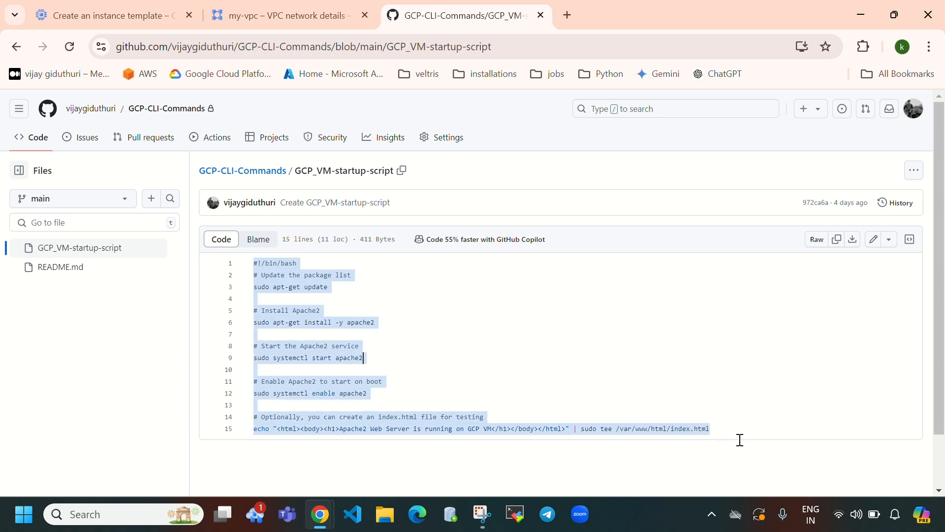
pyautogui.rightClick(583, 391)
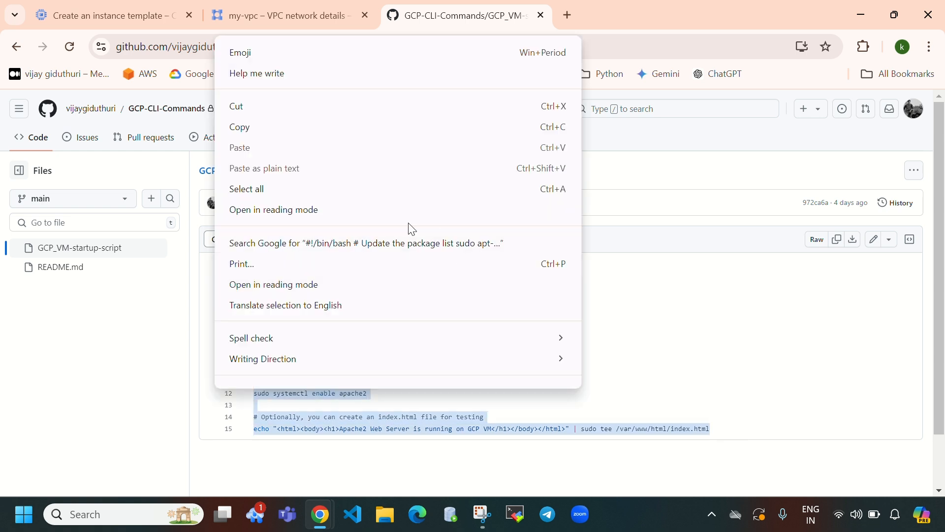
pyautogui.click(265, 120)
pyautogui.click(672, 360)
pyautogui.click(98, 20)
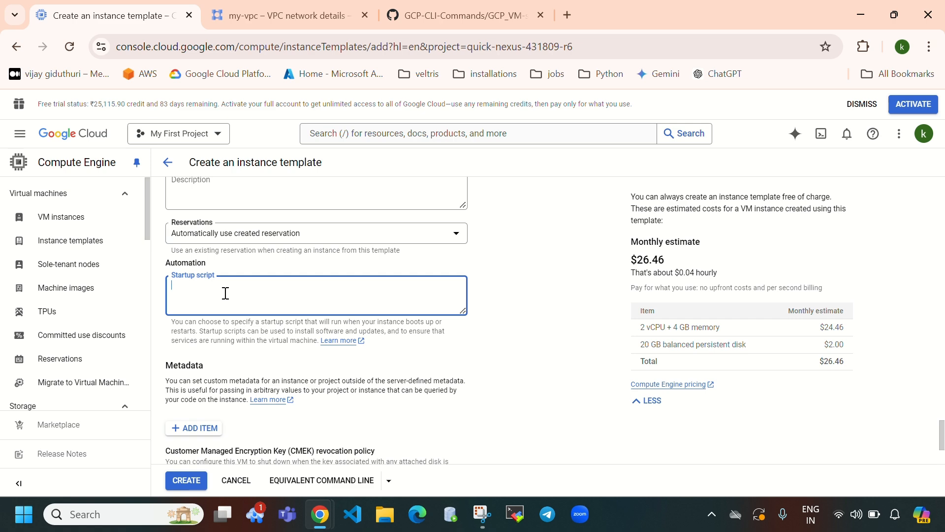
pyautogui.hotkey('ctrl', 'v')
# Step: Create the instance template, refresh the template list and check the creation notification
pyautogui.scroll(-3, 297, 369)
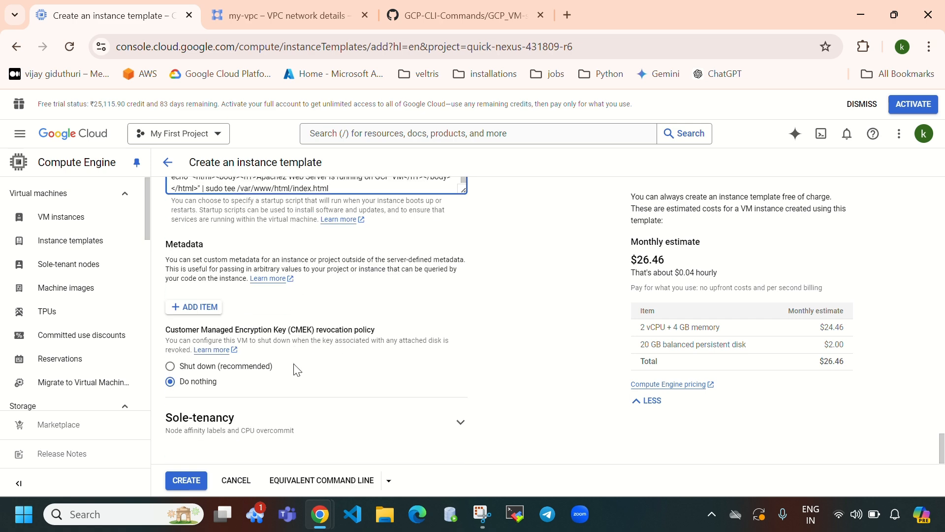
pyautogui.click(192, 481)
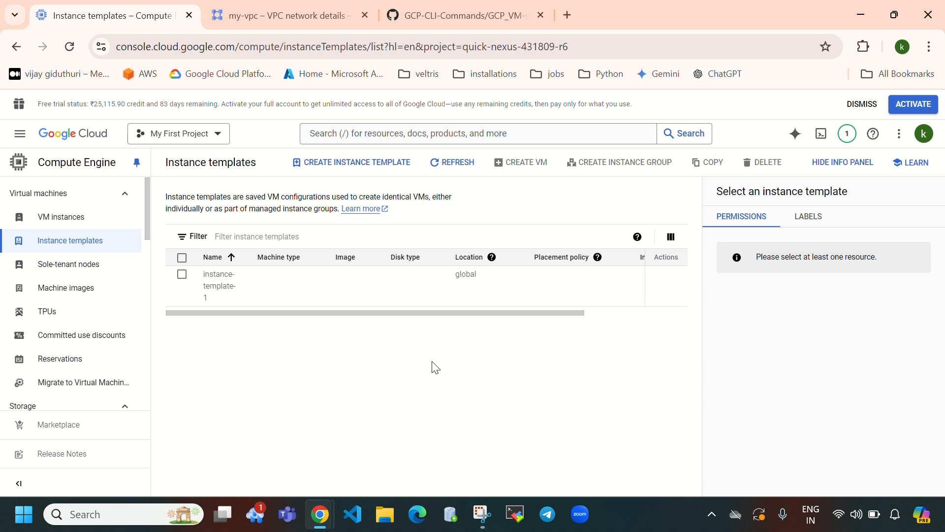
pyautogui.click(451, 169)
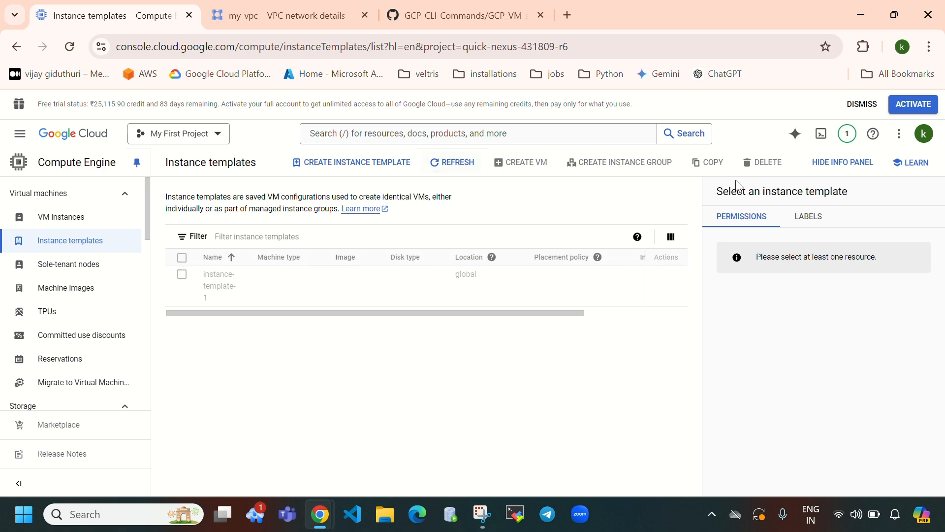
pyautogui.click(850, 133)
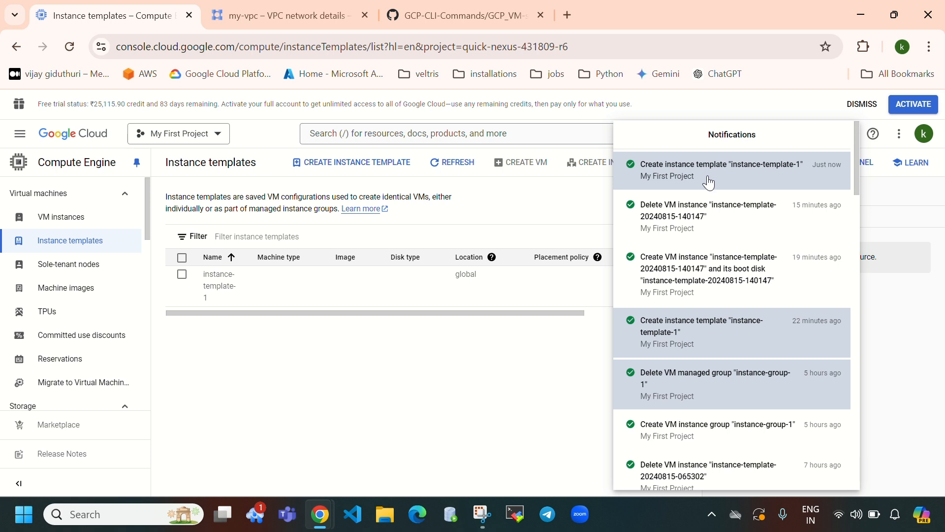
pyautogui.click(292, 367)
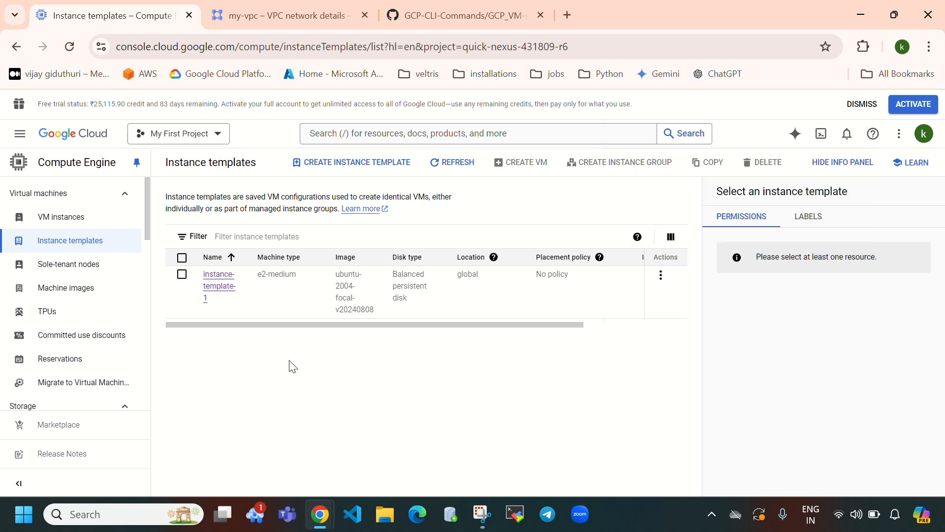
# Step: Open instance-template-1 and review its basic information and machine configuration, including type, creation time, location and machine type
pyautogui.click(209, 291)
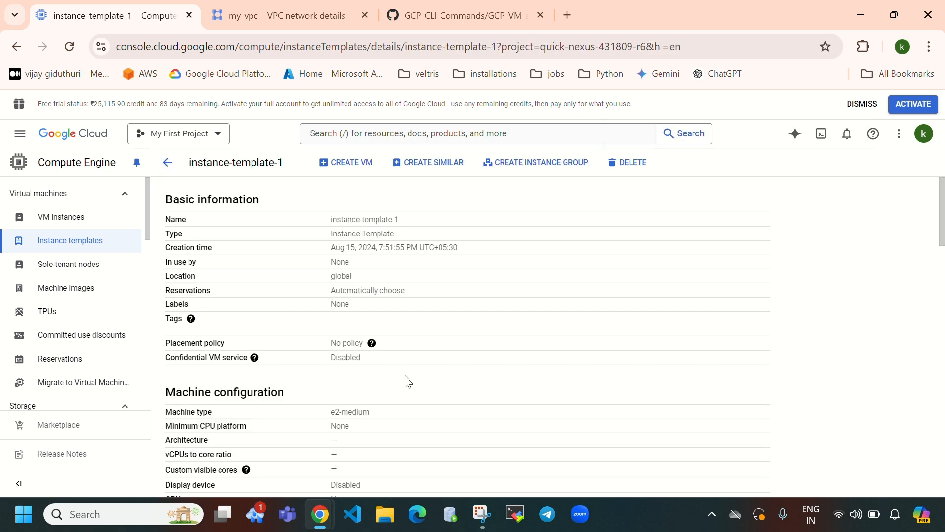
pyautogui.moveTo(166, 202); pyautogui.dragTo(329, 234)
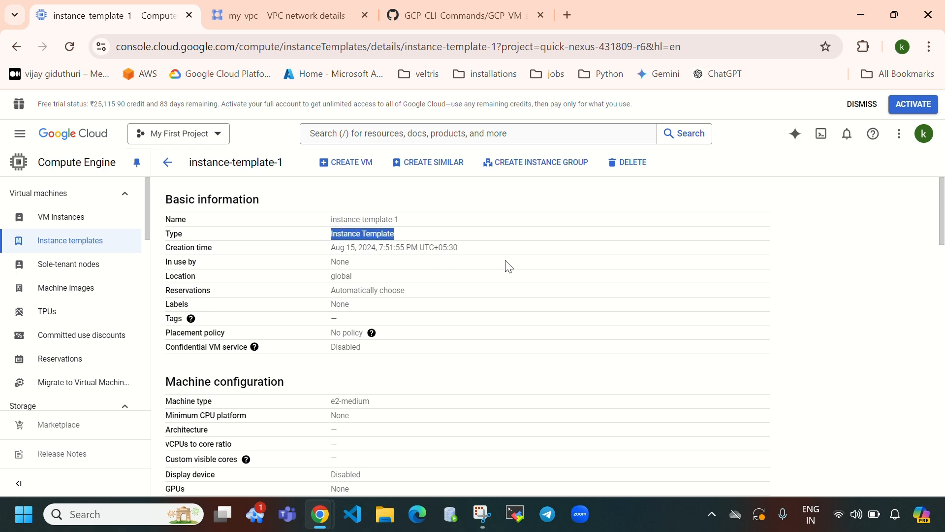
pyautogui.moveTo(472, 250); pyautogui.dragTo(325, 252)
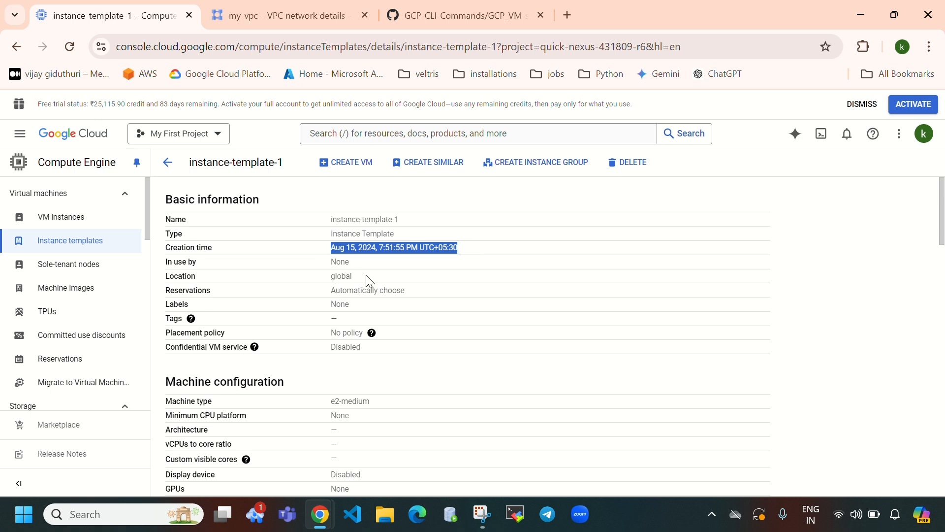
pyautogui.moveTo(365, 277); pyautogui.dragTo(337, 277)
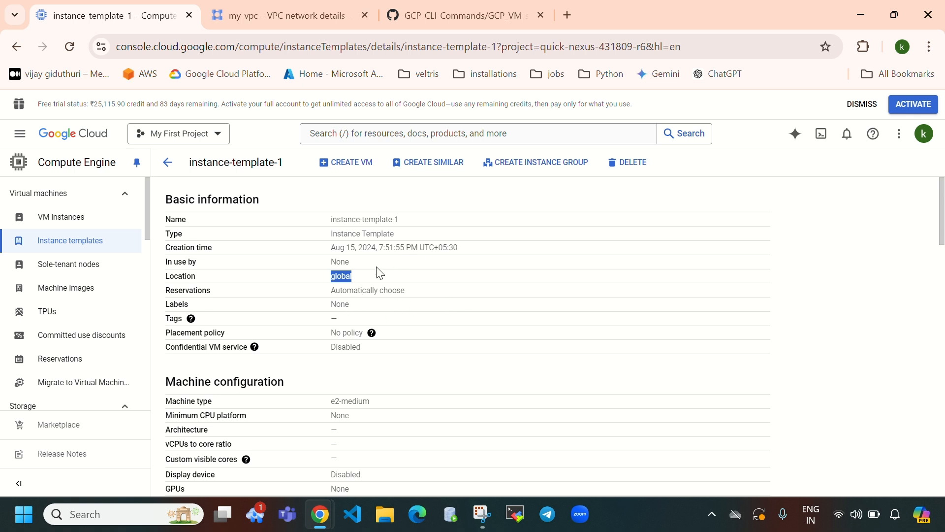
pyautogui.moveTo(391, 278); pyautogui.dragTo(341, 269)
pyautogui.scroll(-2, 448, 316)
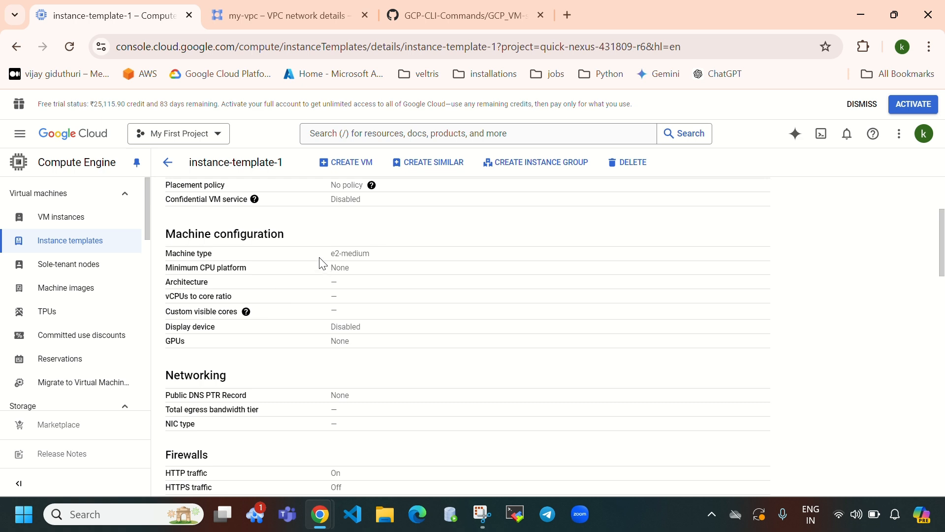
pyautogui.moveTo(331, 253); pyautogui.dragTo(387, 256)
pyautogui.scroll(-2, 389, 350)
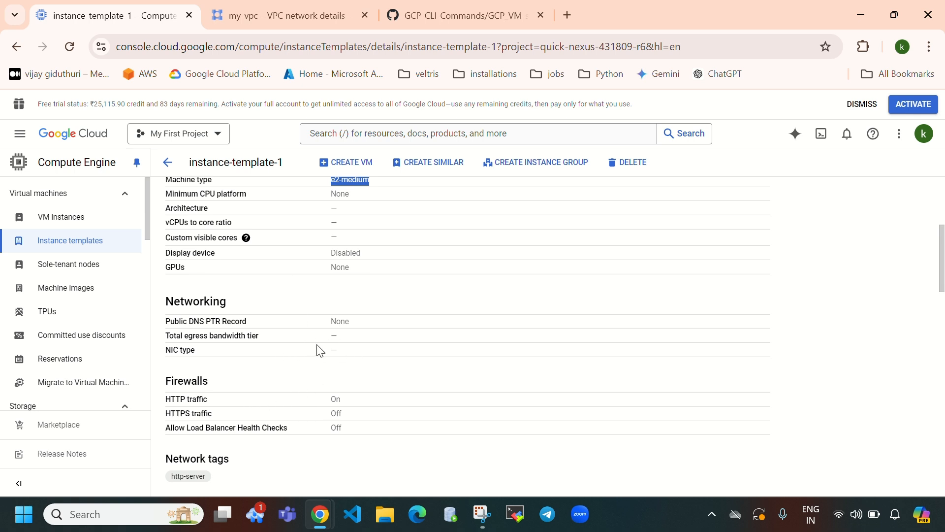
# Step: Review the template's firewall settings and network interfaces
pyautogui.scroll(-3, 323, 312)
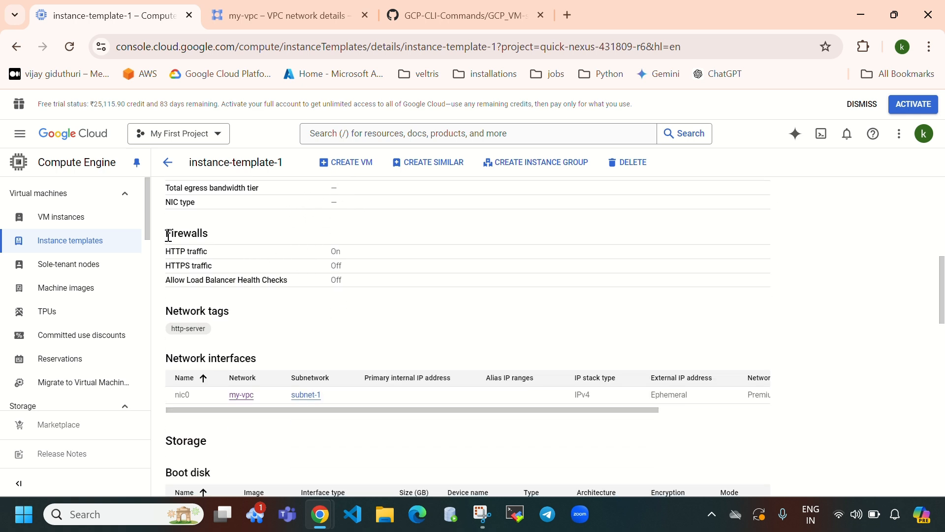
pyautogui.moveTo(167, 233); pyautogui.dragTo(230, 236)
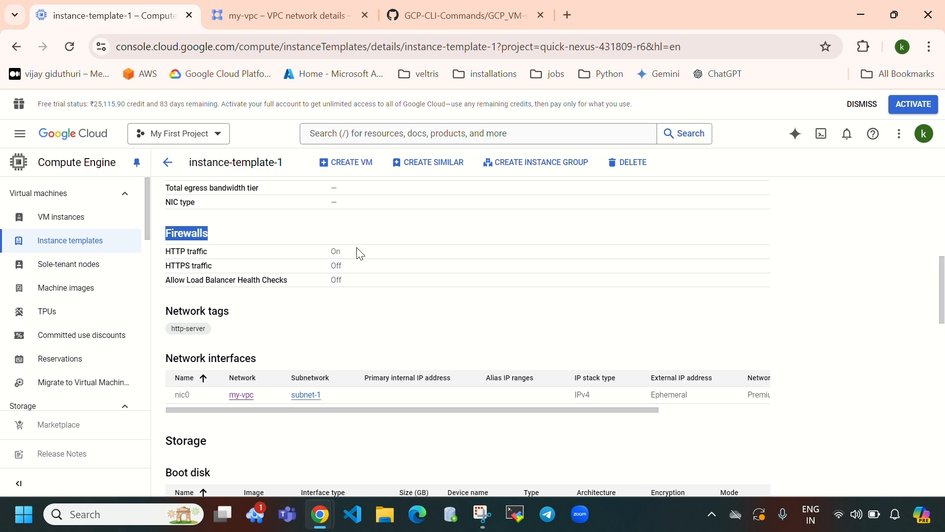
pyautogui.moveTo(357, 252); pyautogui.dragTo(328, 254)
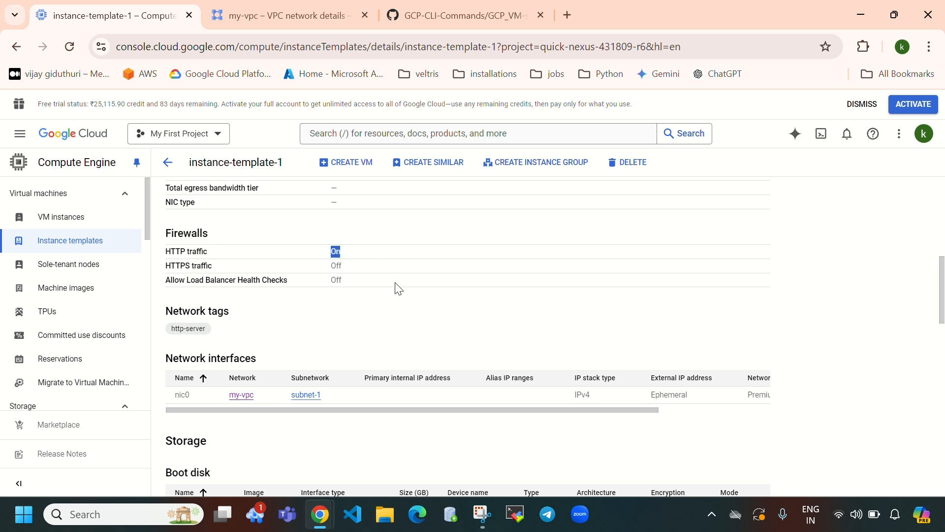
pyautogui.scroll(-1, 396, 287)
pyautogui.moveTo(171, 279); pyautogui.dragTo(261, 284)
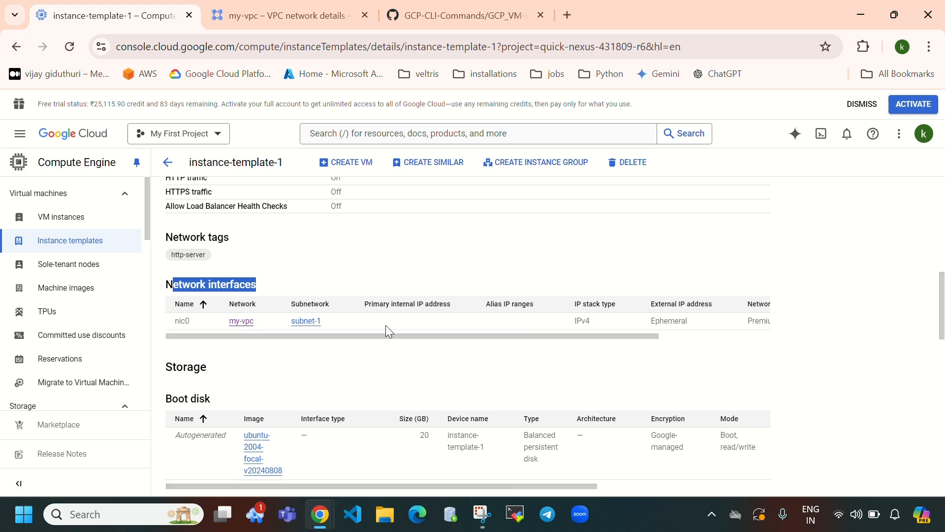
# Step: Review the template's boot disk image and size, security settings, management policies and custom metadata
pyautogui.scroll(-3, 385, 325)
pyautogui.moveTo(163, 220); pyautogui.dragTo(242, 229)
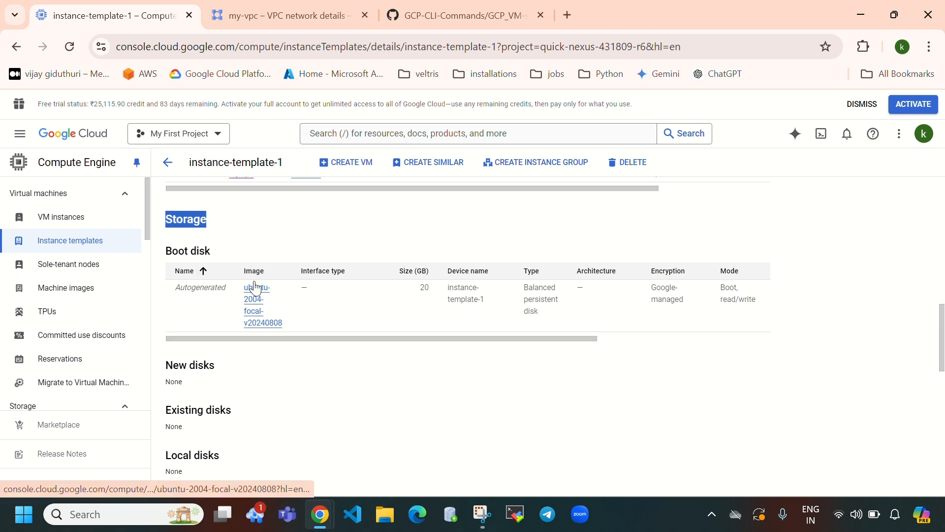
pyautogui.moveTo(165, 258); pyautogui.dragTo(220, 257)
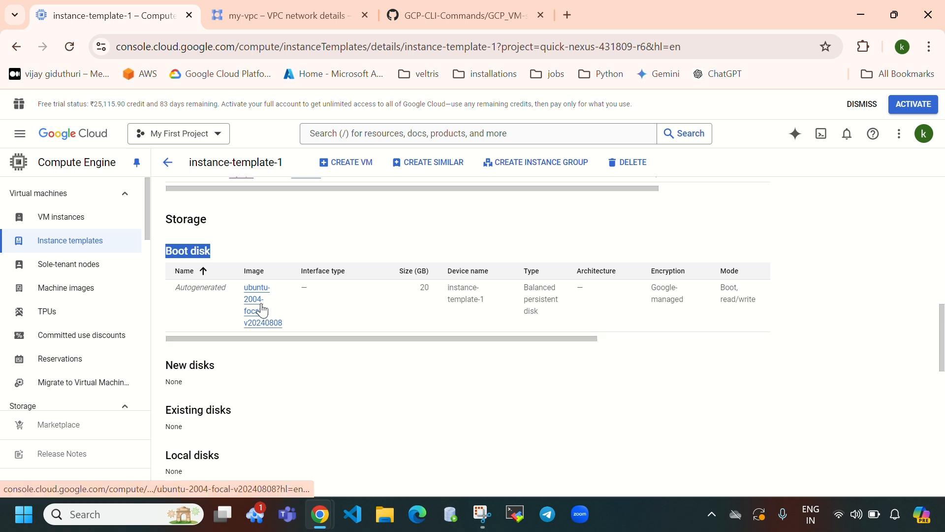
pyautogui.click(413, 291)
pyautogui.moveTo(412, 291); pyautogui.dragTo(432, 291)
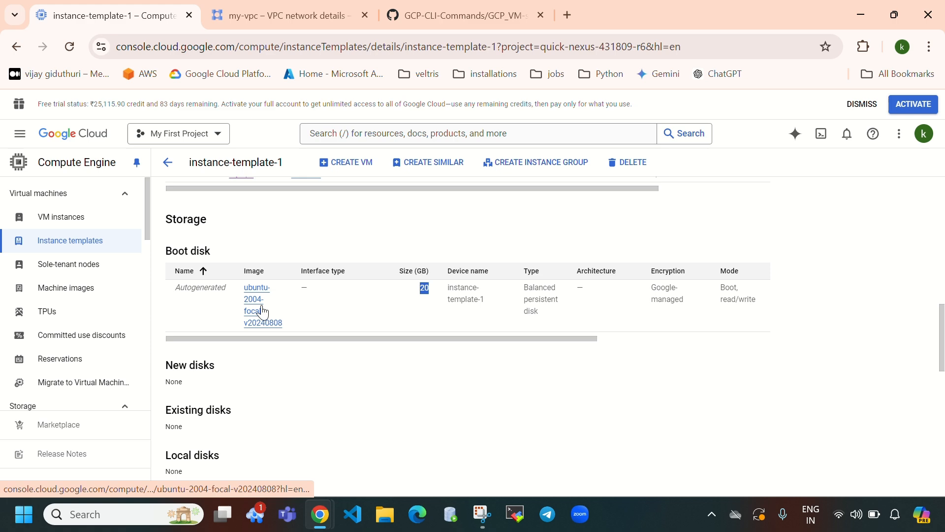
pyautogui.click(422, 369)
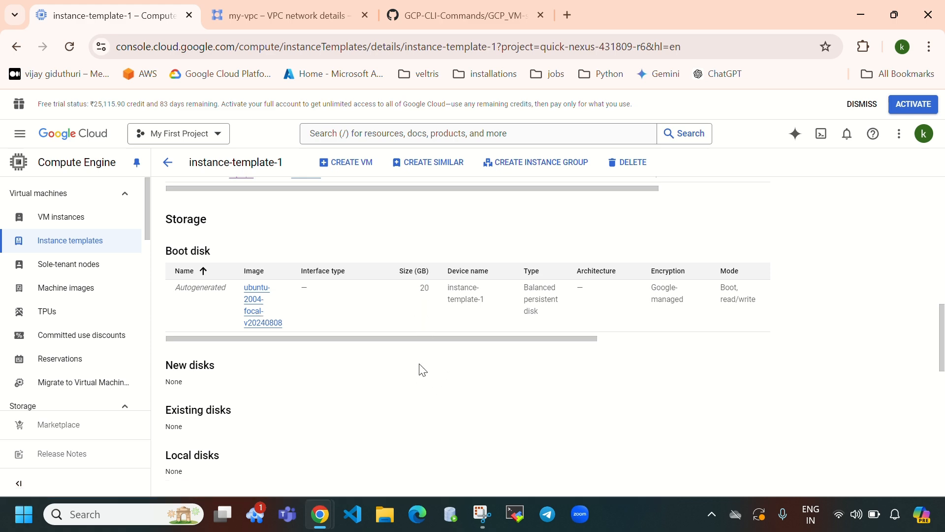
pyautogui.scroll(-5, 369, 370)
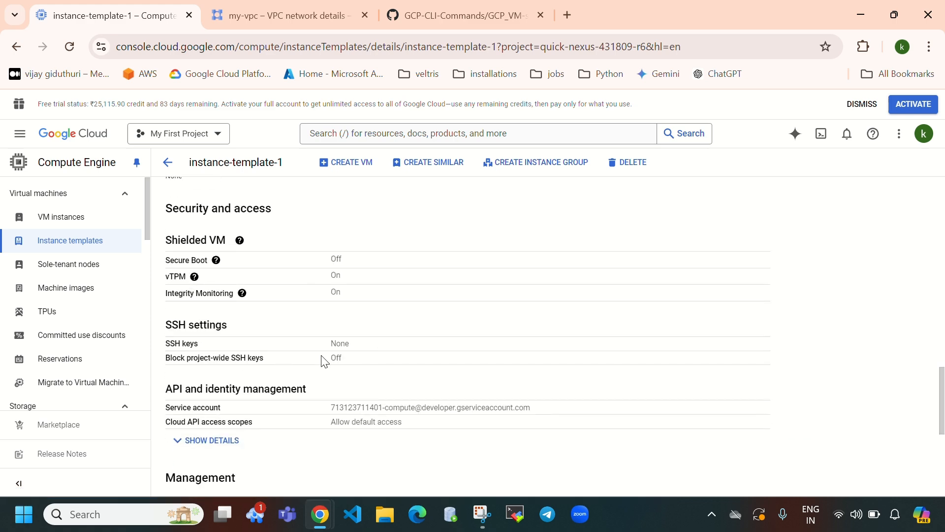
pyautogui.scroll(-5, 315, 364)
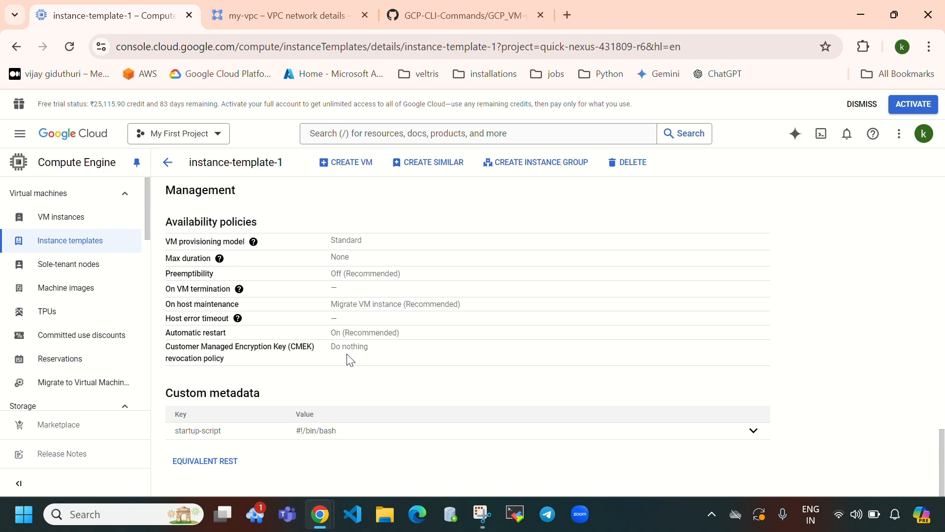
pyautogui.scroll(15, 350, 361)
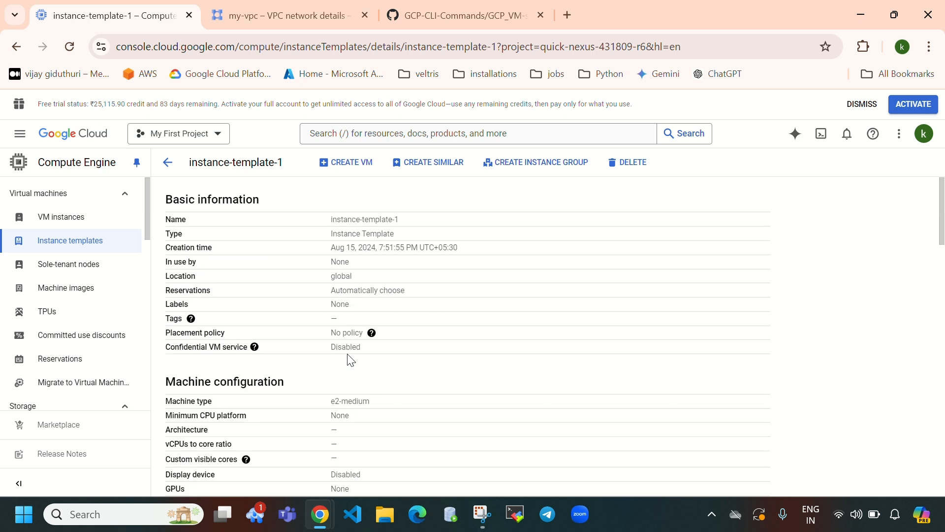
# Step: Check the VM instances list, then go to Compute Engine's instance groups and start creating a new group
pyautogui.click(68, 219)
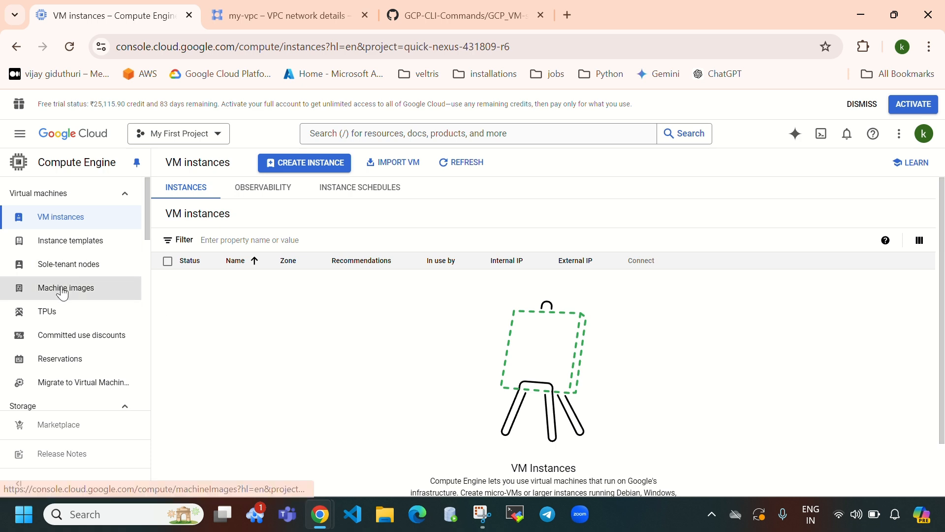
pyautogui.scroll(-2, 64, 288)
pyautogui.scroll(-3, 70, 284)
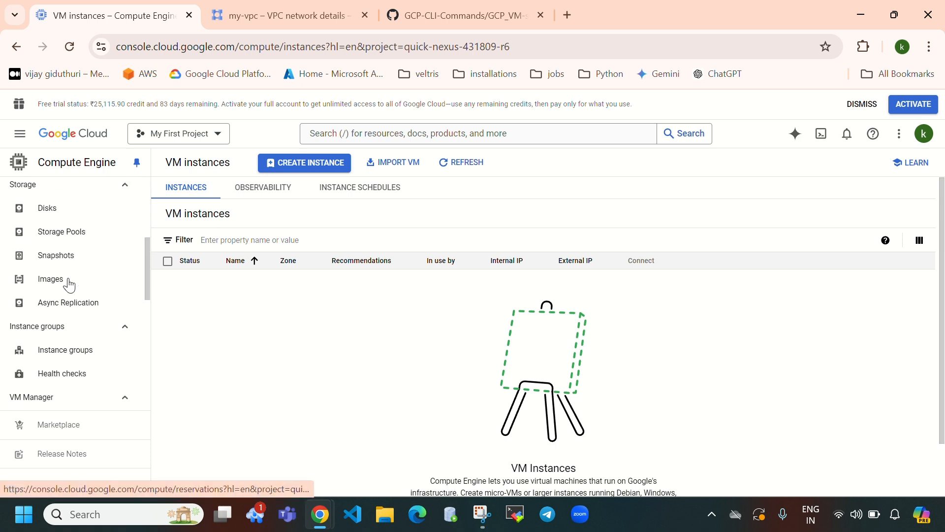
pyautogui.click(68, 349)
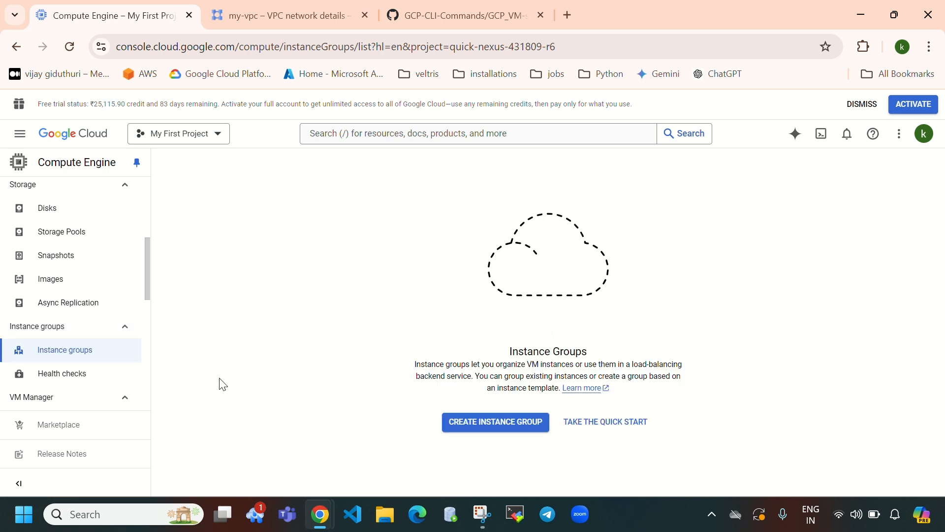
pyautogui.click(469, 424)
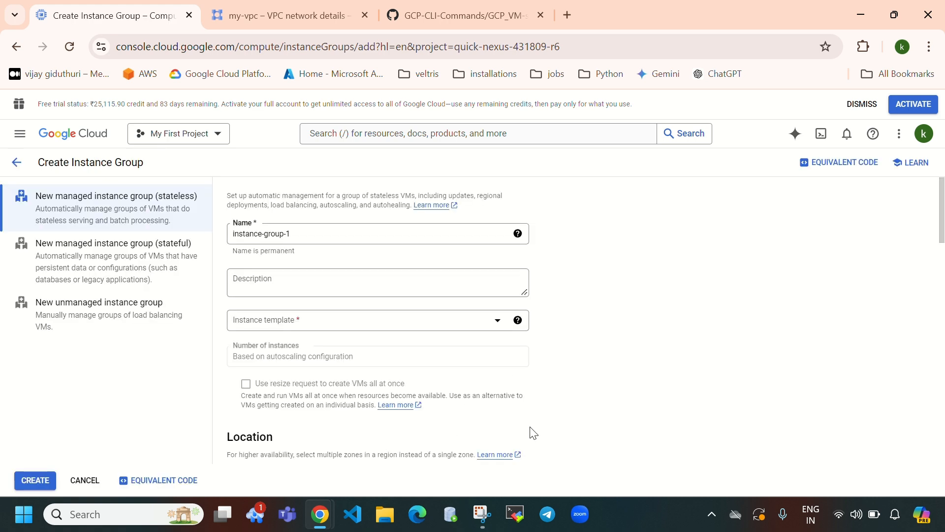
# Step: Name the instance group central-instance-group and enter the description "This creates vm's in central region"
pyautogui.moveTo(319, 231); pyautogui.dragTo(219, 246)
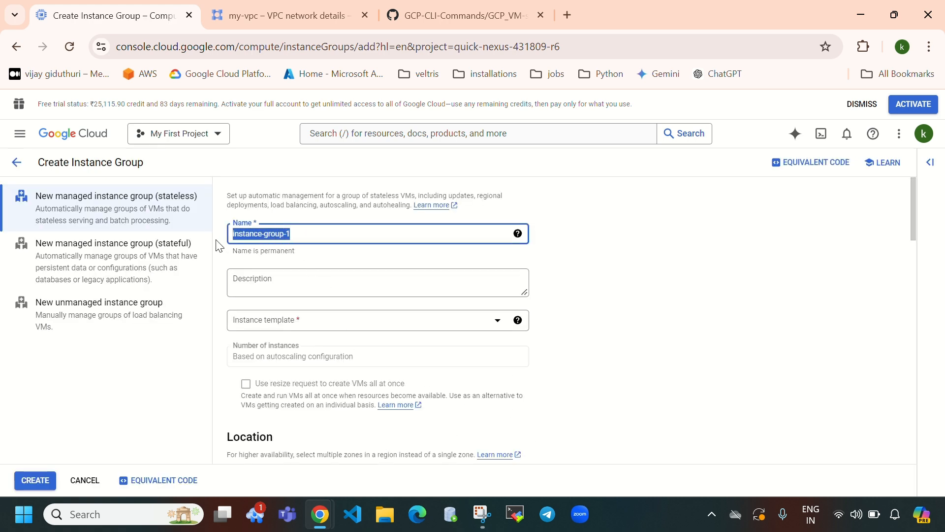
pyautogui.press('BackSpace')
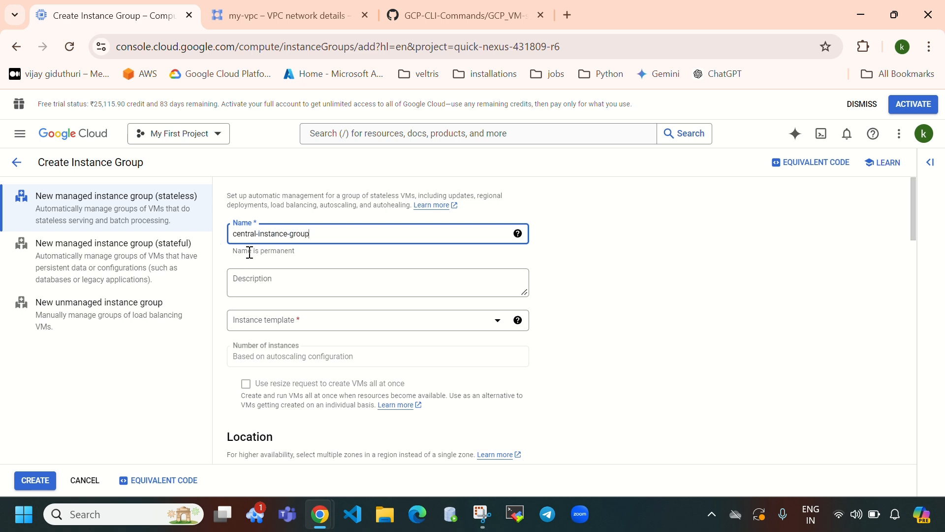
pyautogui.scroll(-2, 327, 264)
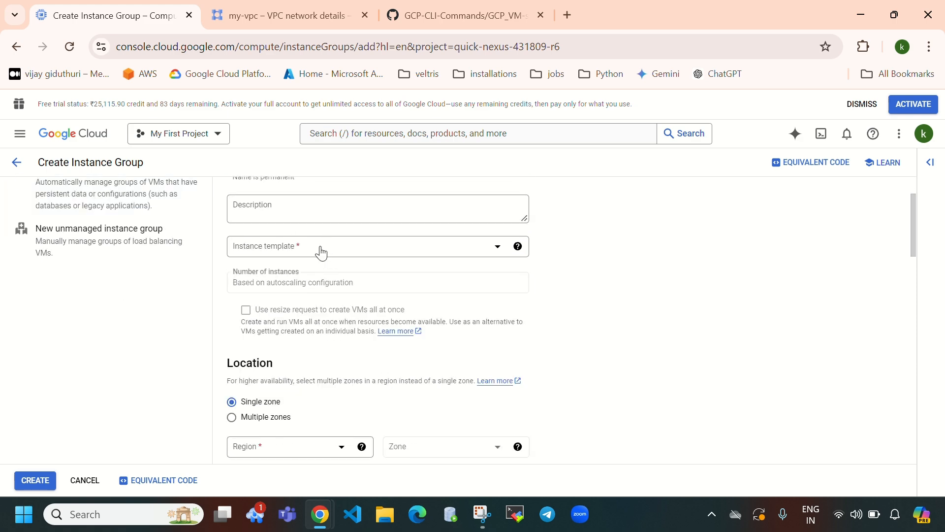
pyautogui.click(298, 204)
pyautogui.scroll(2, 305, 257)
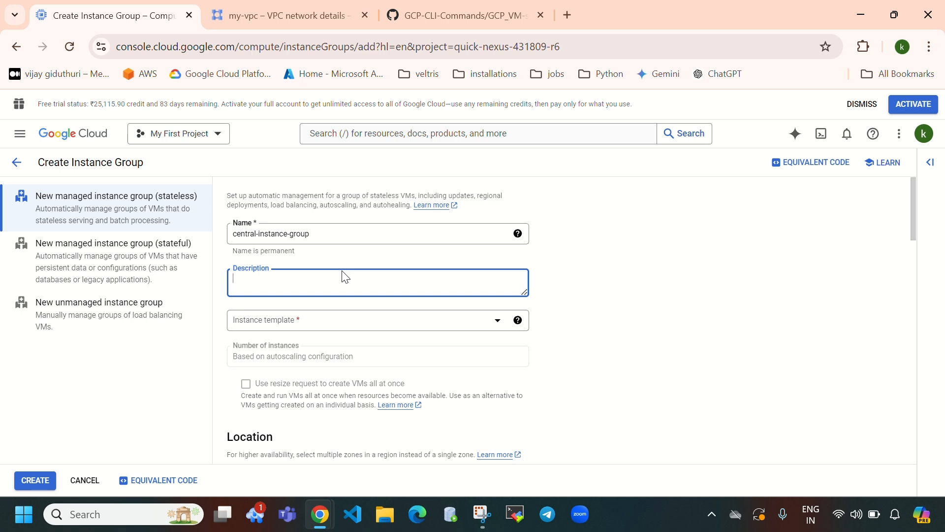
pyautogui.write("This creweates vm's in central regio")
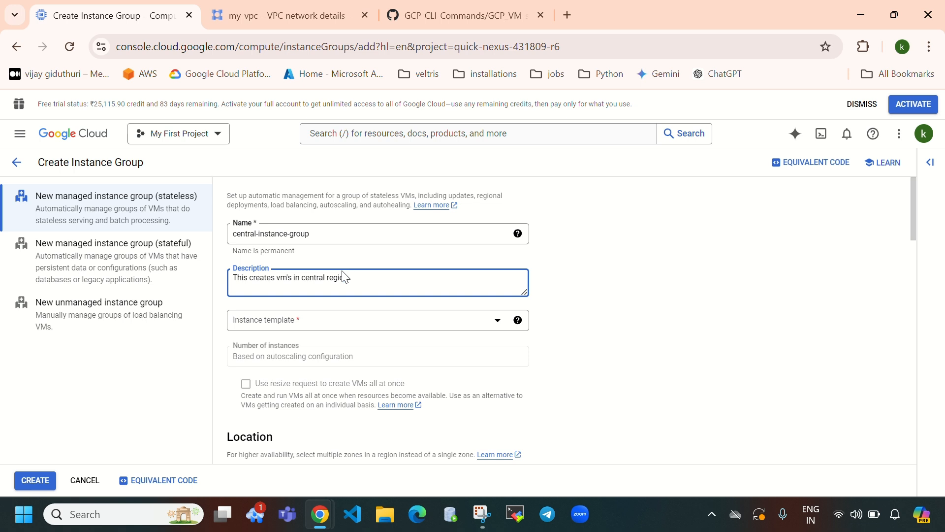
pyautogui.write('n')
pyautogui.doubleClick(236, 233)
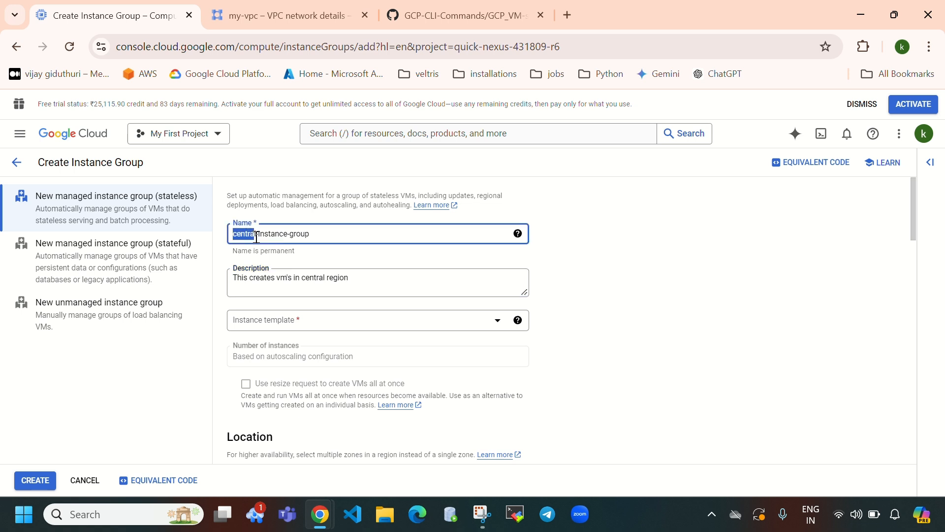
pyautogui.click(235, 279)
pyautogui.moveTo(236, 279); pyautogui.dragTo(357, 278)
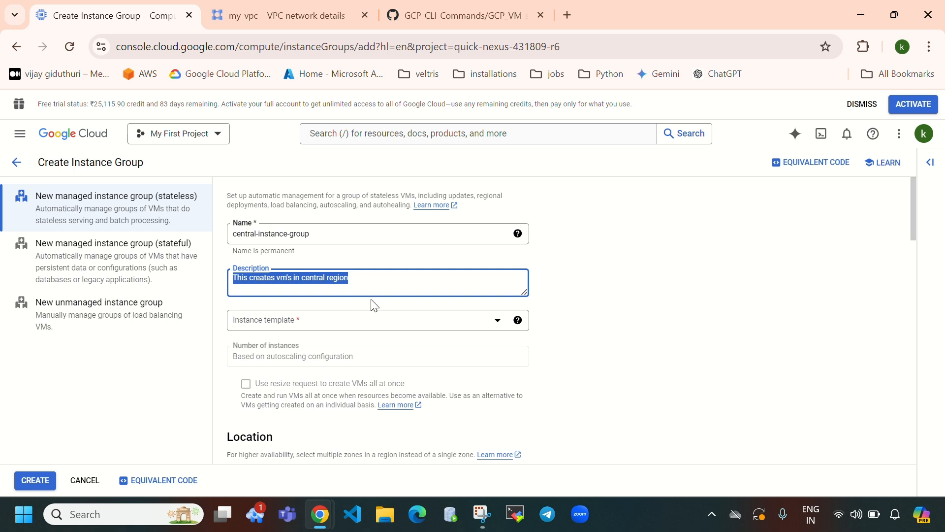
pyautogui.click(388, 281)
# Step: Select instance-template-1 as the instance template for the group
pyautogui.scroll(-1, 420, 280)
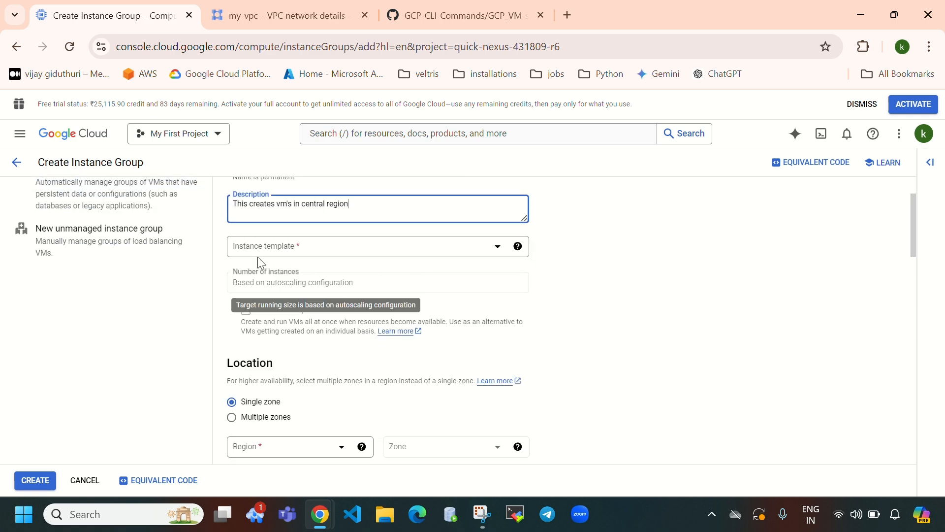
pyautogui.click(305, 250)
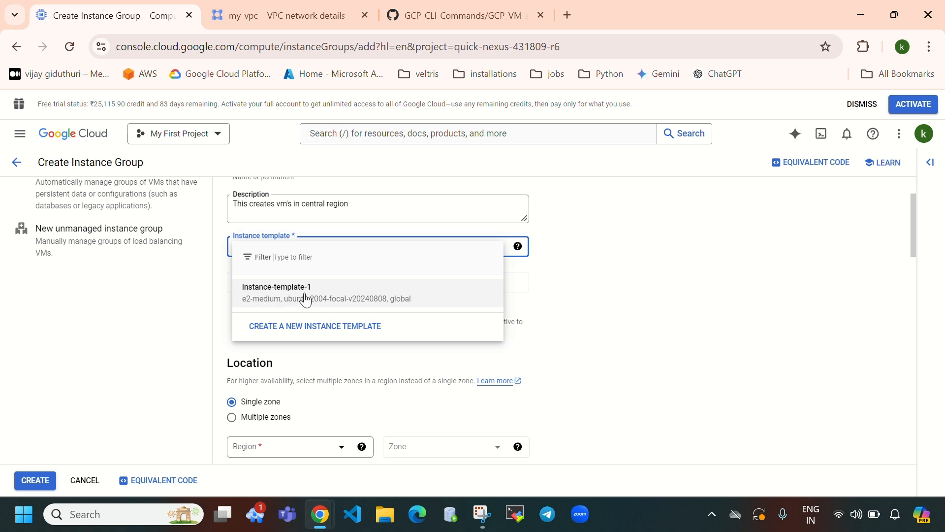
pyautogui.click(306, 298)
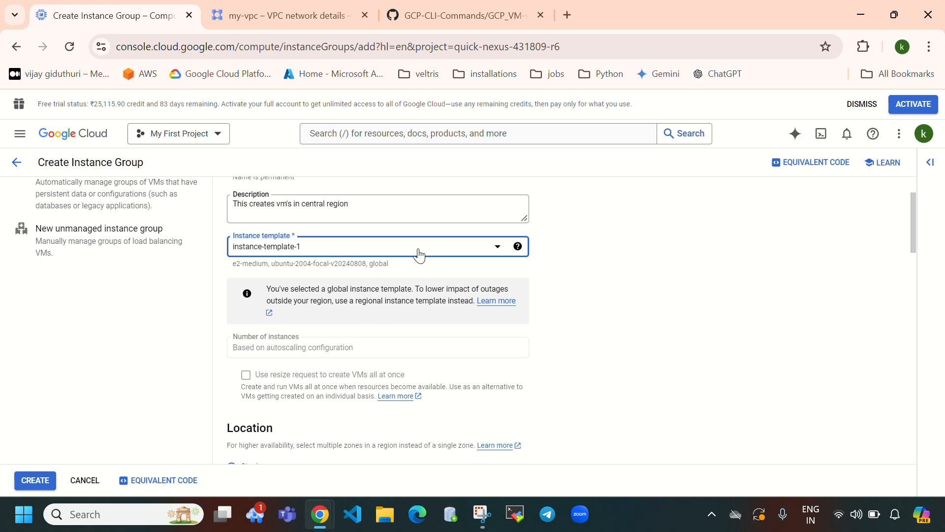
# Step: Delete the group's autoscaling configuration
pyautogui.scroll(-6, 454, 301)
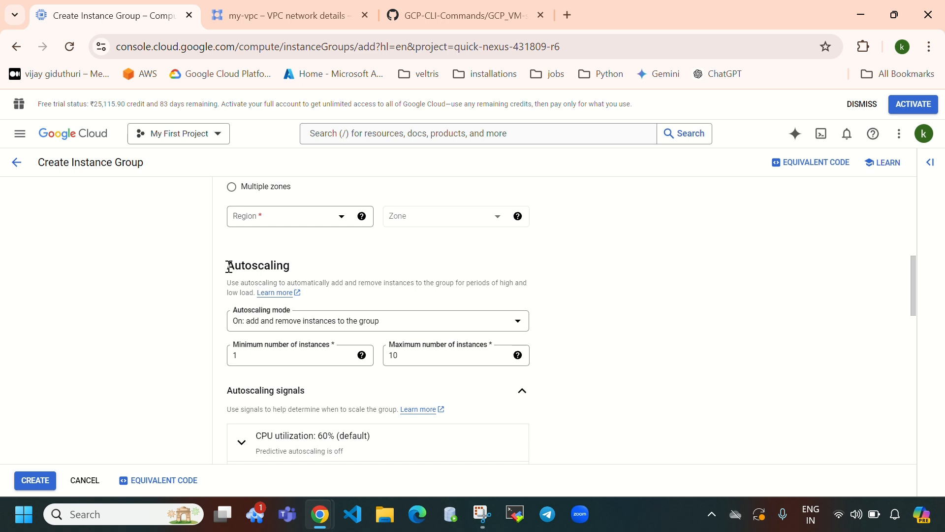
pyautogui.moveTo(230, 266); pyautogui.dragTo(294, 268)
pyautogui.click(360, 320)
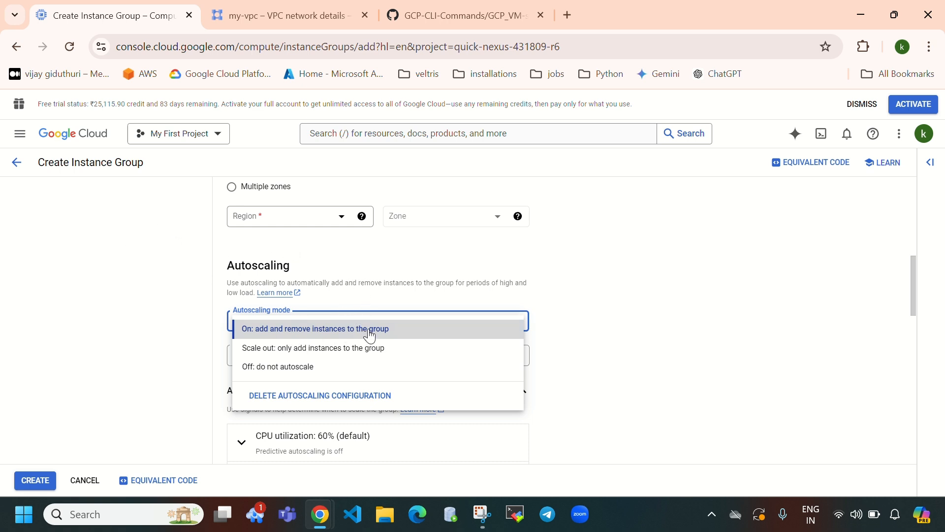
pyautogui.click(320, 397)
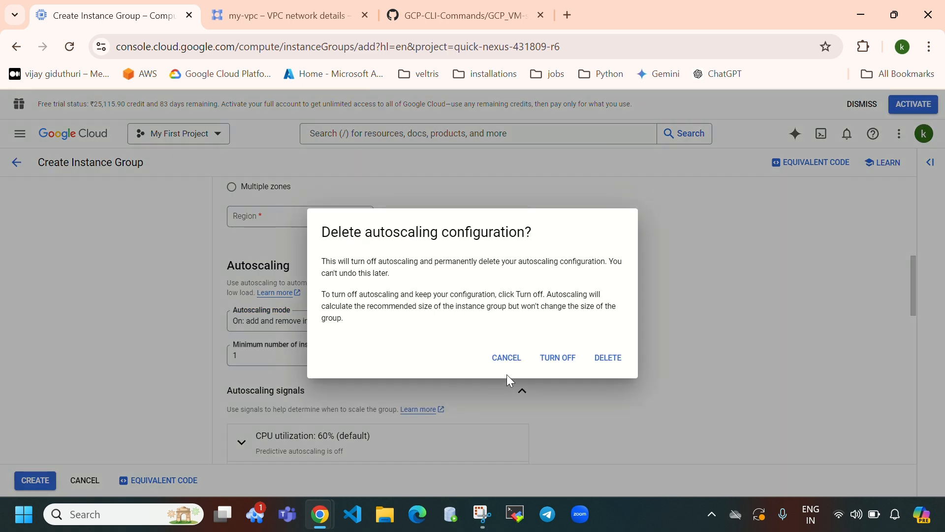
pyautogui.click(613, 364)
pyautogui.scroll(3, 380, 334)
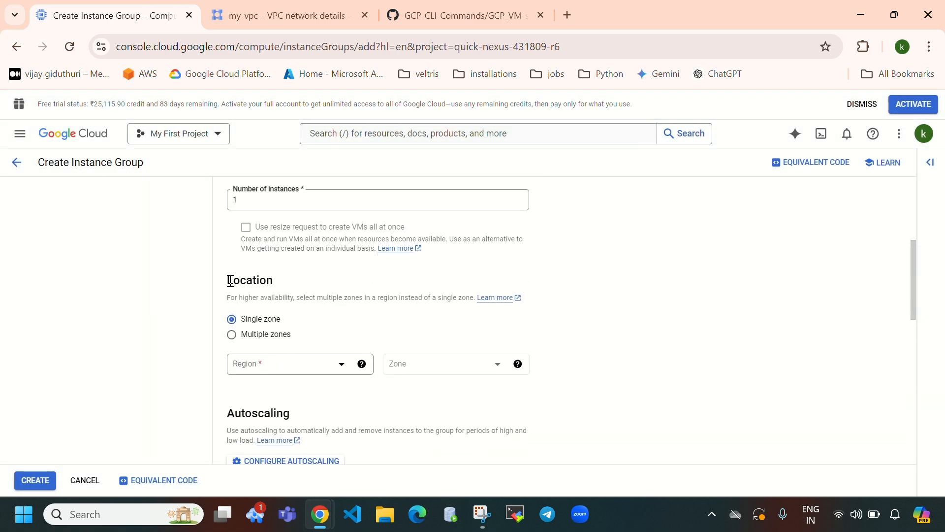
# Step: Set the group's location to a single zone in region us-central1 (Iowa), using zone us-central1-c
pyautogui.moveTo(230, 281); pyautogui.dragTo(276, 285)
pyautogui.click(231, 334)
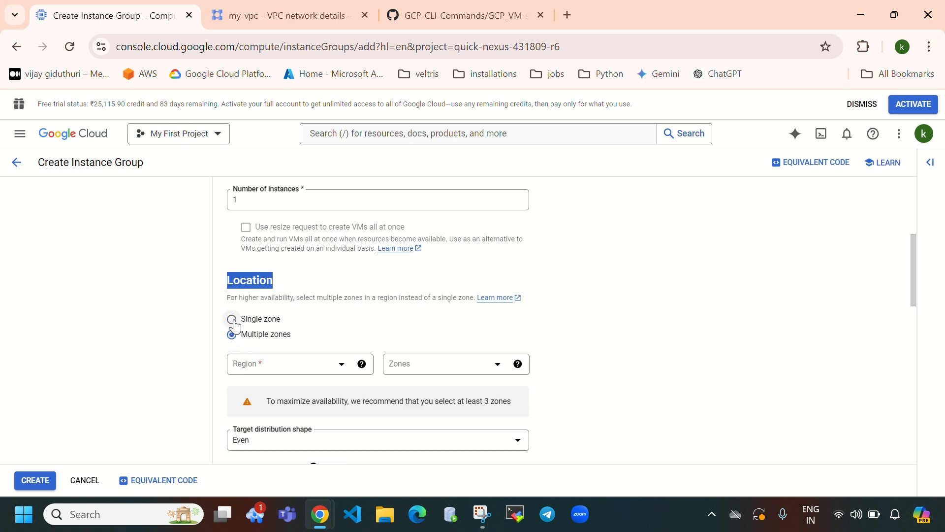
pyautogui.click(232, 320)
pyautogui.click(306, 374)
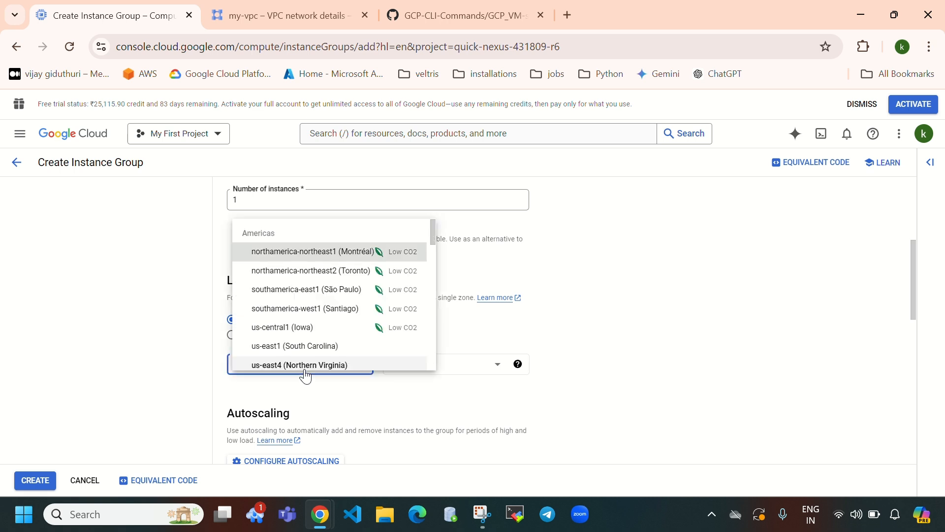
pyautogui.click(305, 327)
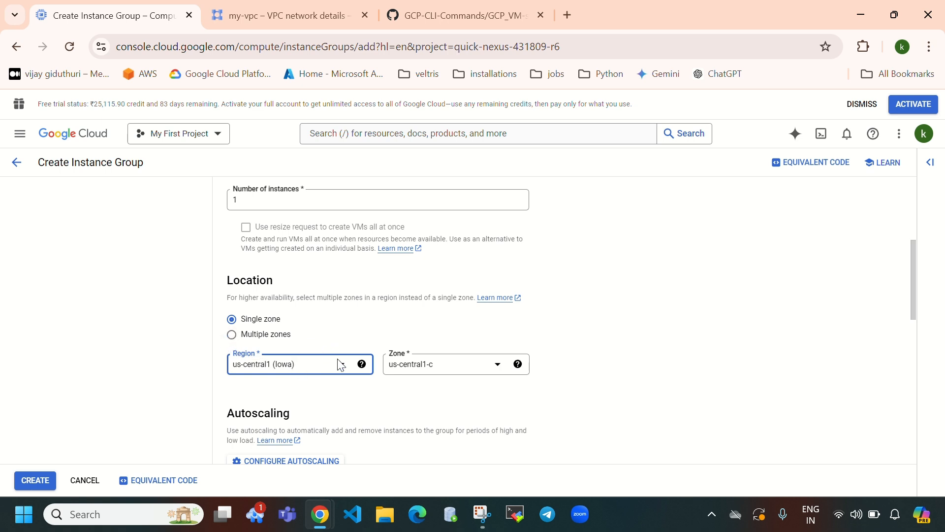
pyautogui.click(434, 372)
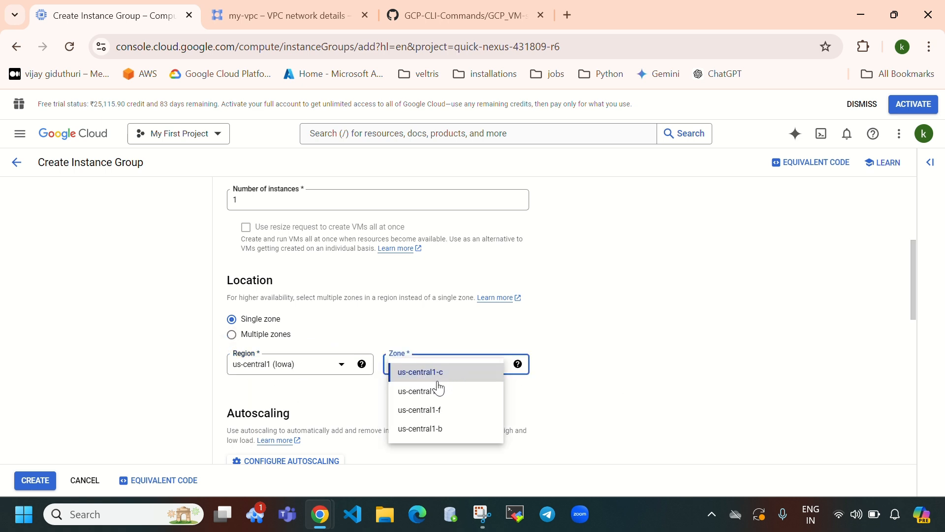
pyautogui.click(643, 378)
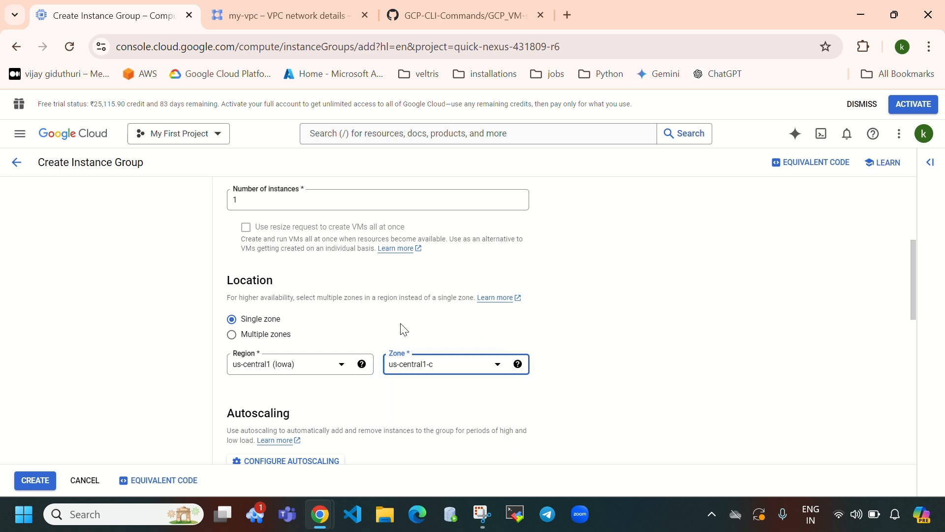
# Step: Set the group's location to multiple zones in region us-central1 (Iowa), keeping the preselected zones us-central1-c, us-central1-f and us-central1-b
pyautogui.click(232, 336)
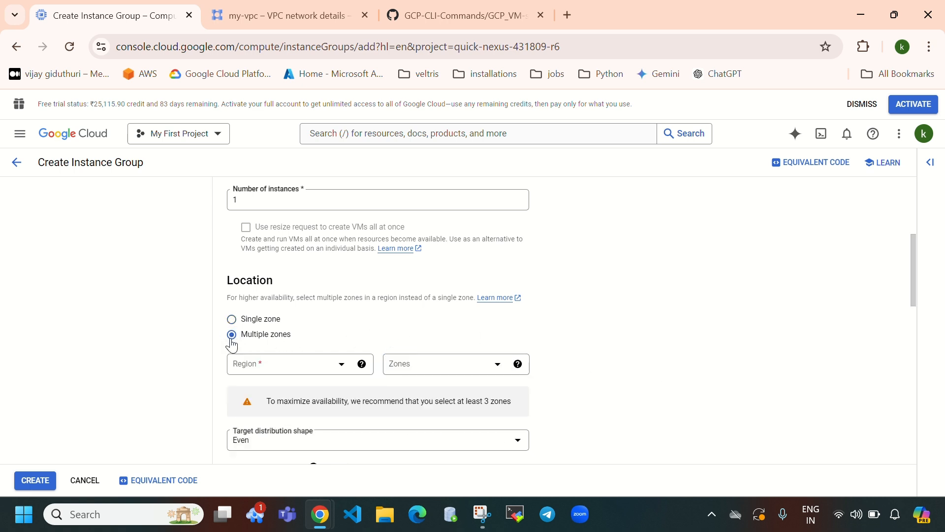
pyautogui.click(268, 364)
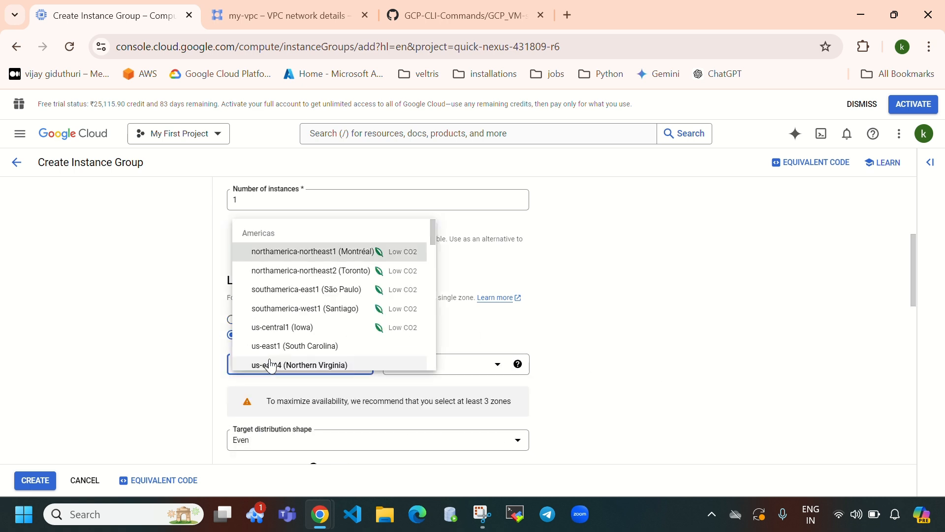
pyautogui.click(276, 328)
pyautogui.click(458, 376)
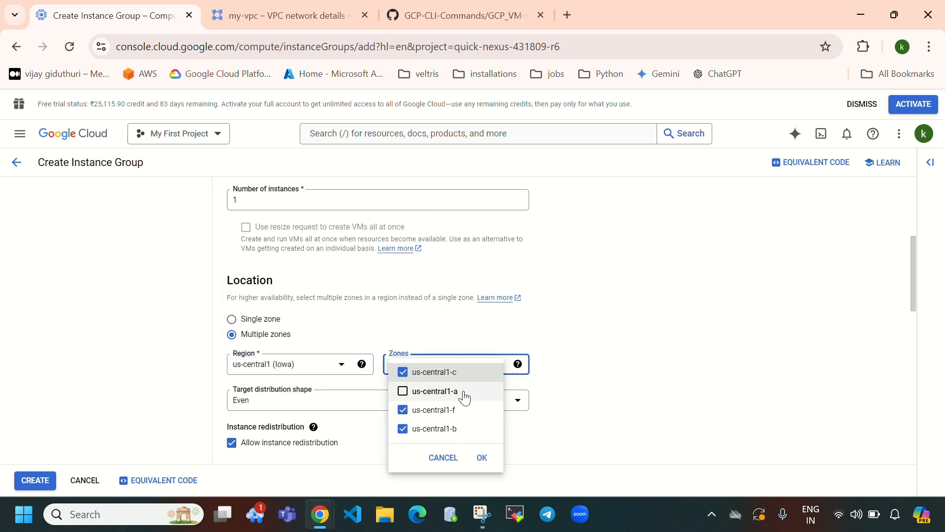
pyautogui.click(690, 345)
# Step: Review the group's location, autoscaling, VM instance lifecycle and port mapping settings
pyautogui.scroll(-3, 609, 327)
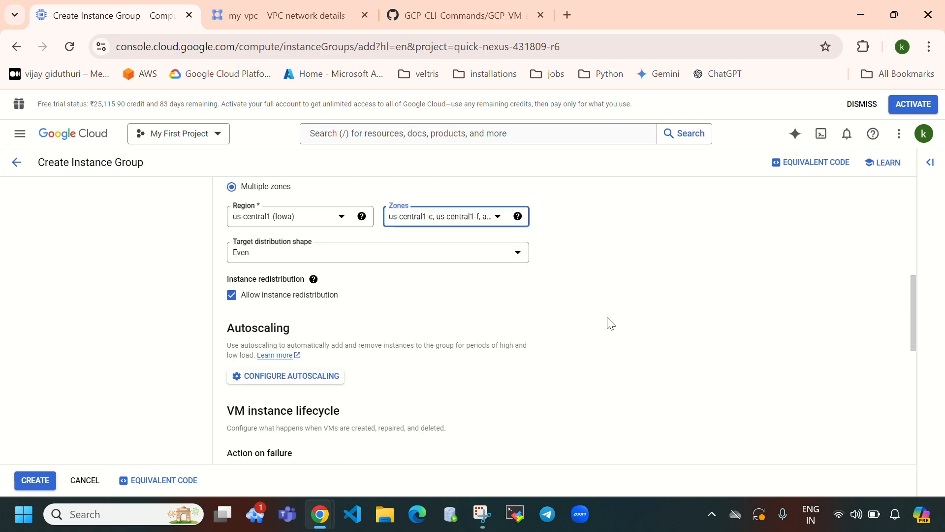
pyautogui.scroll(1, 315, 232)
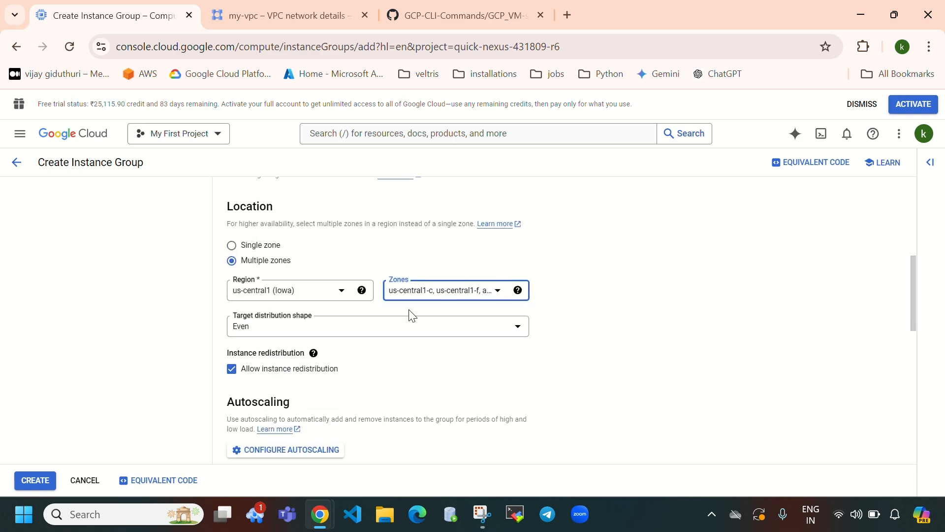
pyautogui.scroll(-5, 412, 316)
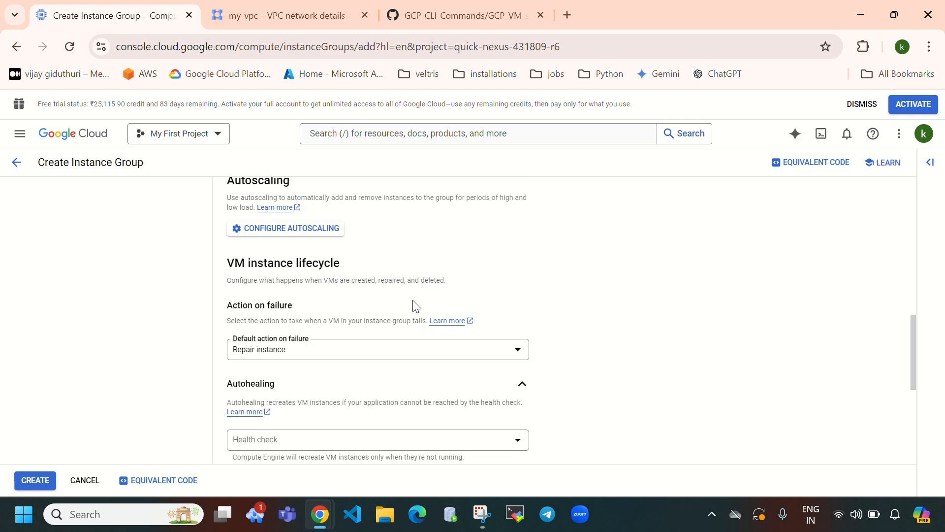
pyautogui.moveTo(229, 182); pyautogui.dragTo(279, 173)
pyautogui.click(635, 329)
pyautogui.scroll(-12, 640, 324)
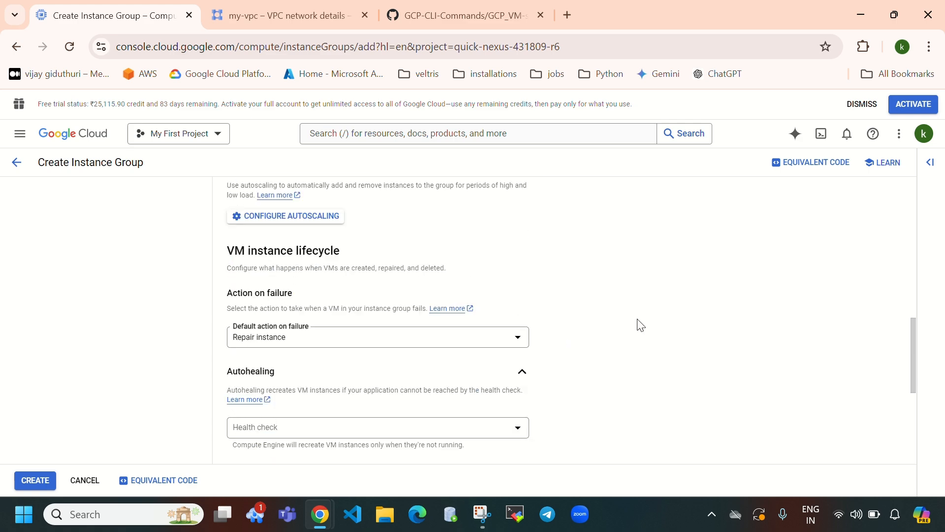
pyautogui.scroll(-1, 498, 285)
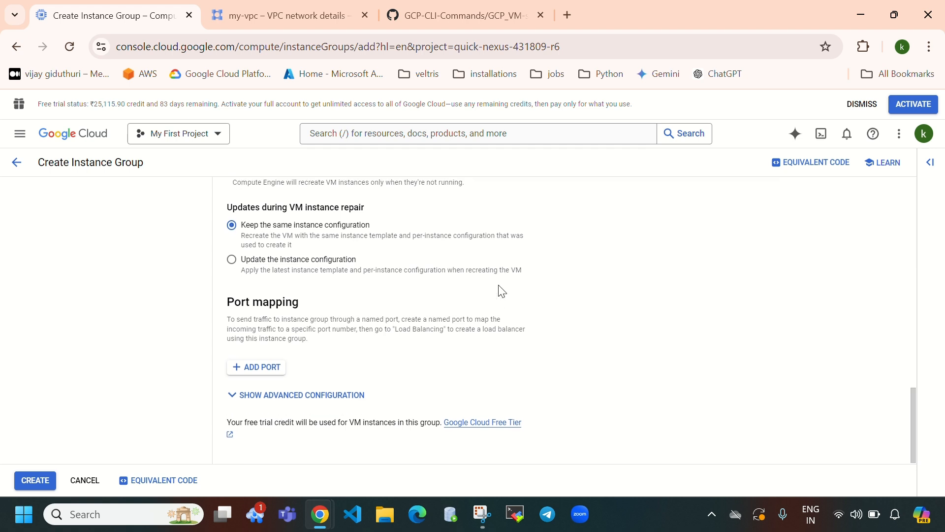
pyautogui.scroll(3, 501, 291)
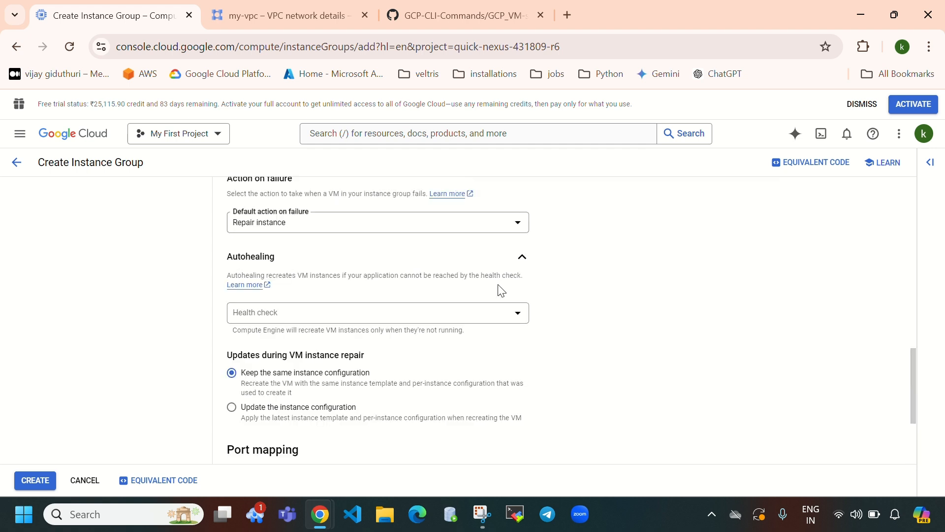
# Step: Start creating a health check for the group's autohealing and name it my-health-check
pyautogui.moveTo(222, 255); pyautogui.dragTo(288, 259)
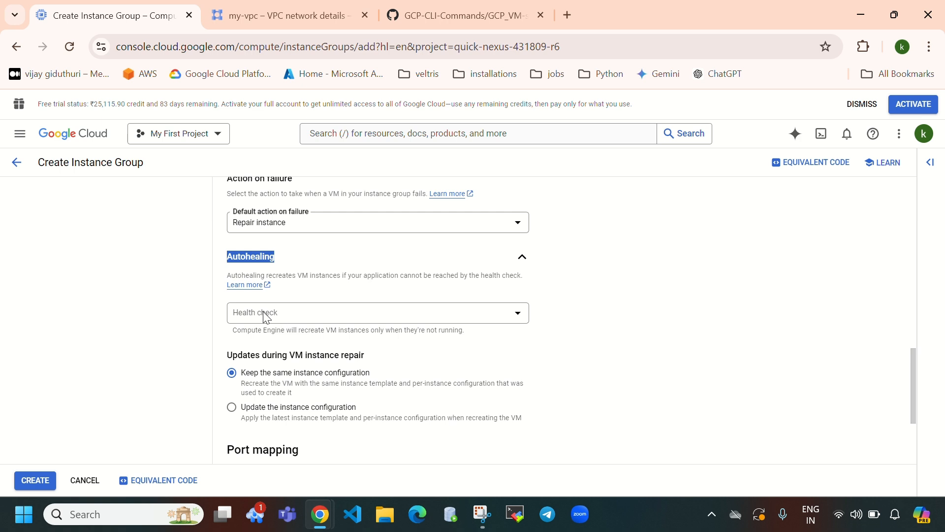
pyautogui.click(358, 321)
pyautogui.click(357, 316)
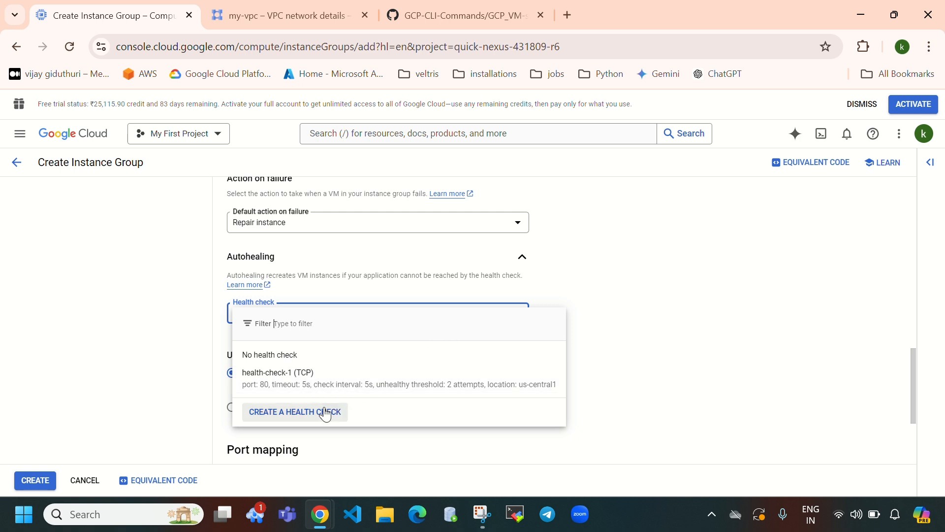
pyautogui.click(296, 416)
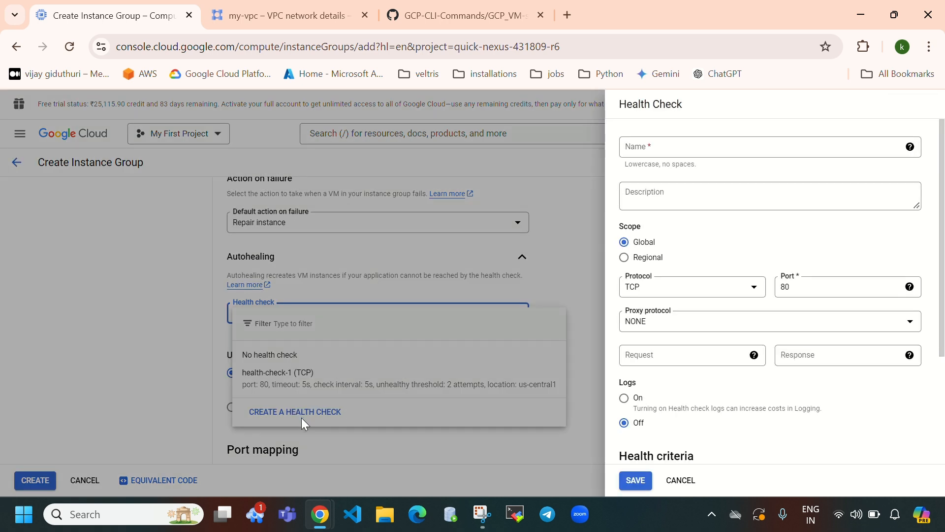
pyautogui.click(716, 145)
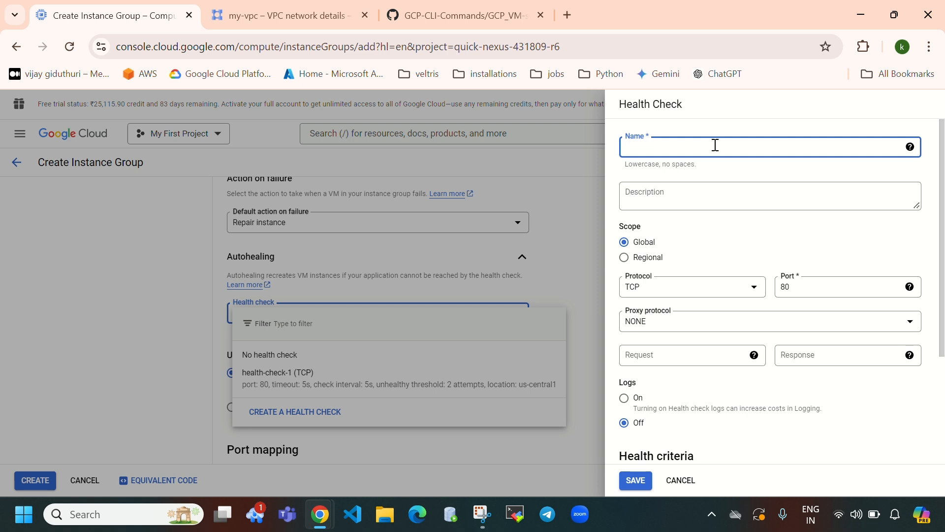
pyautogui.write('my-health-check')
pyautogui.hotkey('ctrl', 'a')
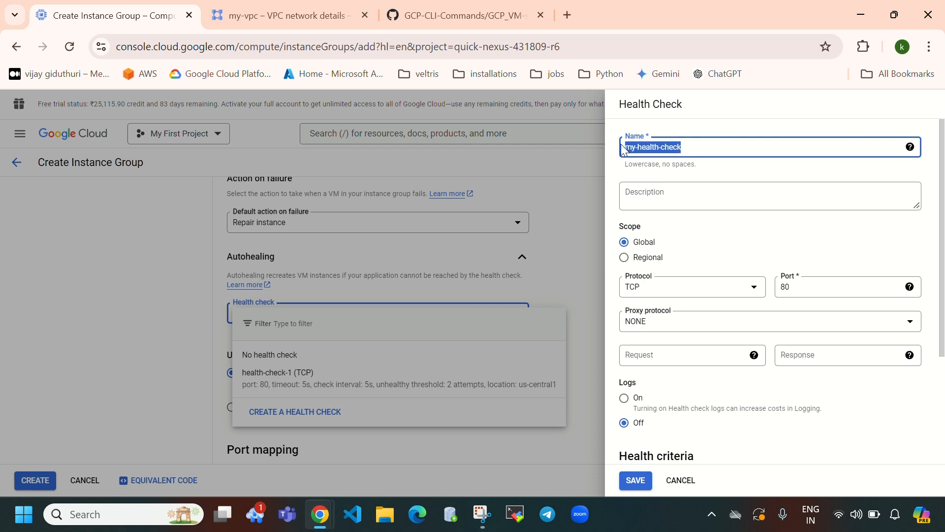
pyautogui.click(686, 187)
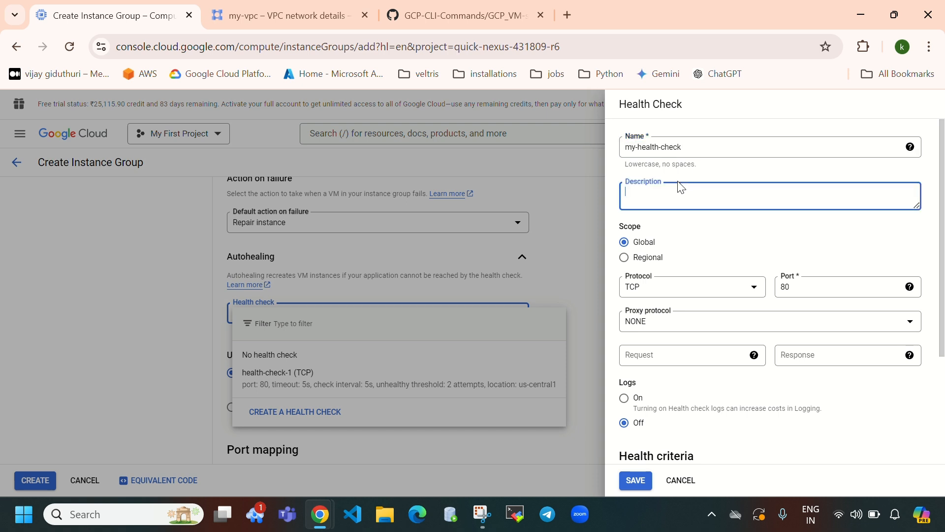
# Step: Set the health check's protocol to TCP and its scope to Regional with region us-central1 (Iowa)
pyautogui.doubleClick(649, 226)
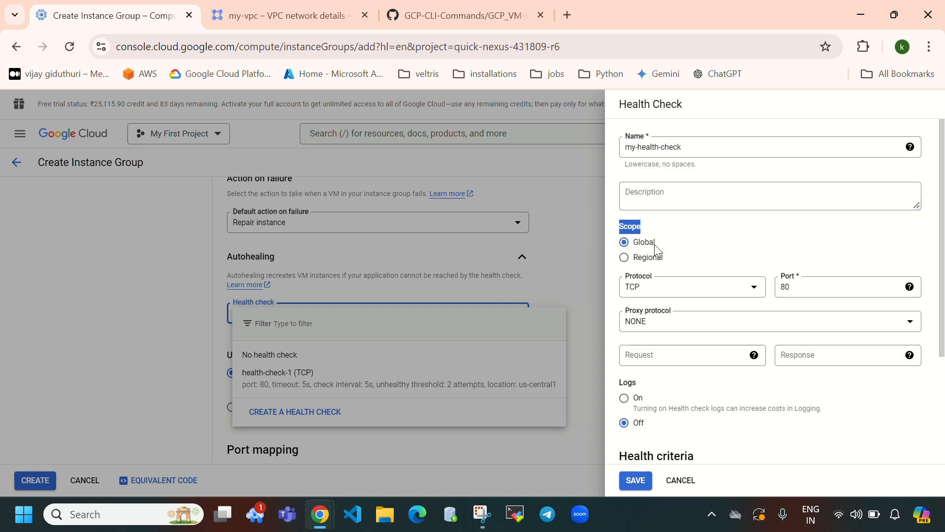
pyautogui.click(679, 290)
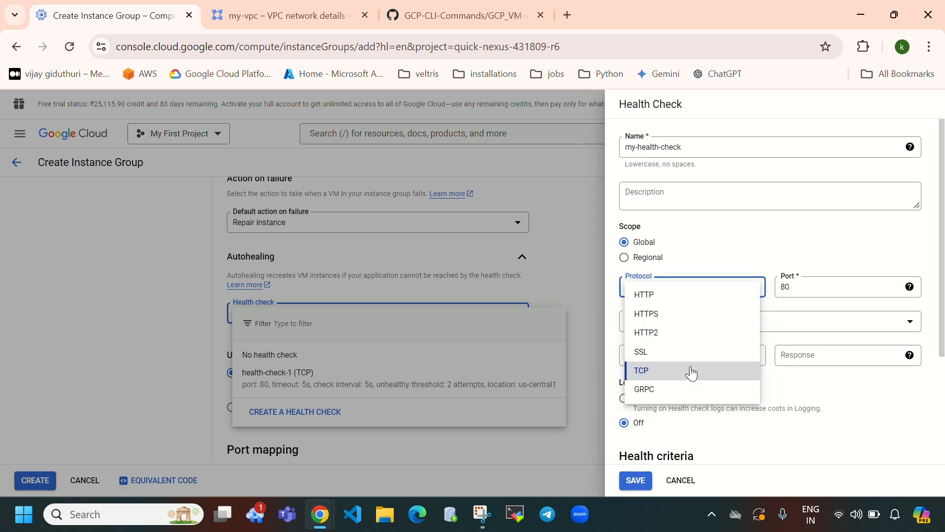
pyautogui.click(692, 374)
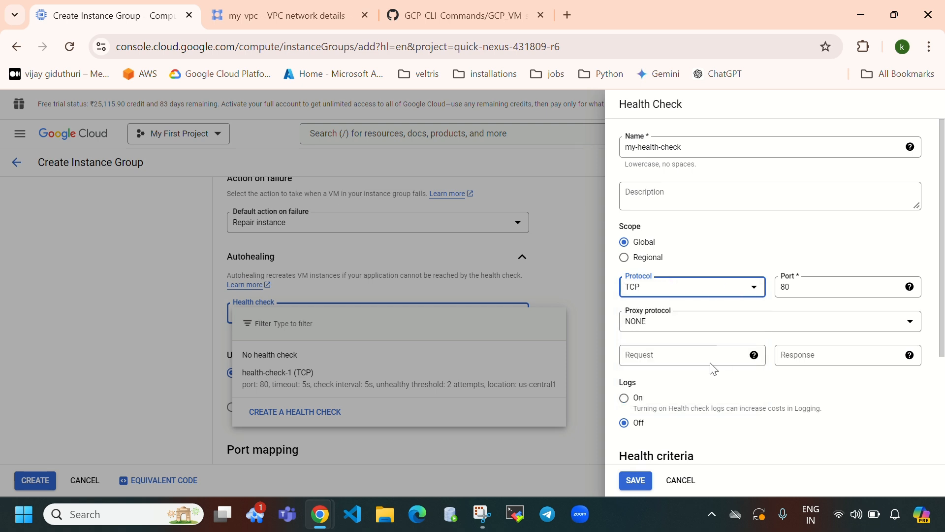
pyautogui.moveTo(745, 358)
pyautogui.click(624, 259)
pyautogui.click(624, 258)
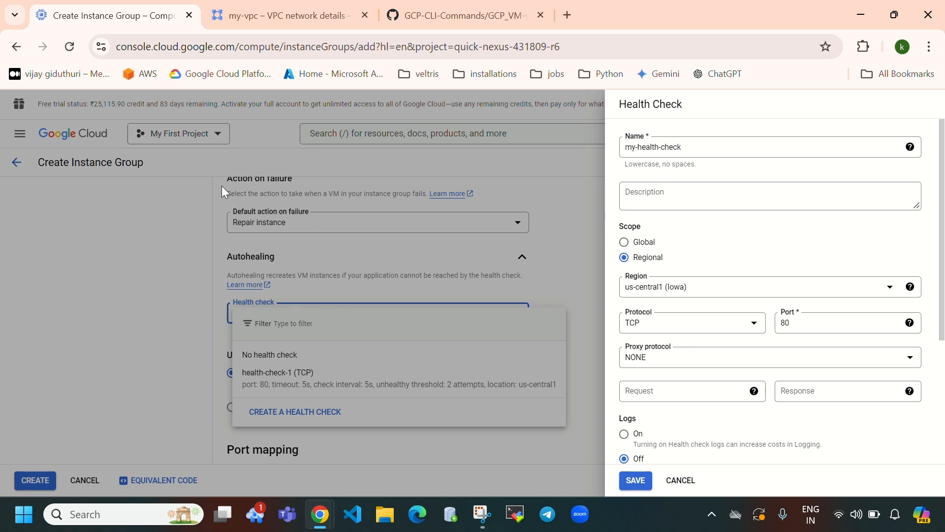
pyautogui.click(668, 294)
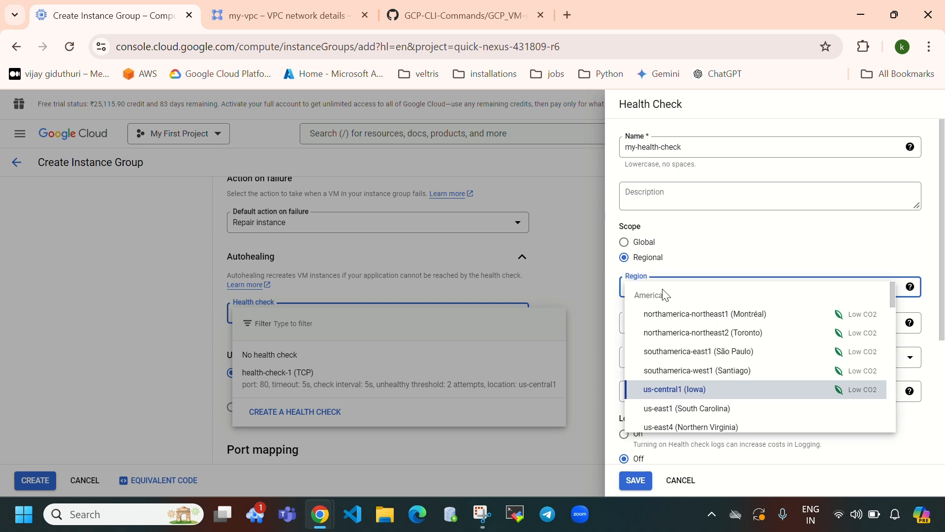
pyautogui.click(667, 391)
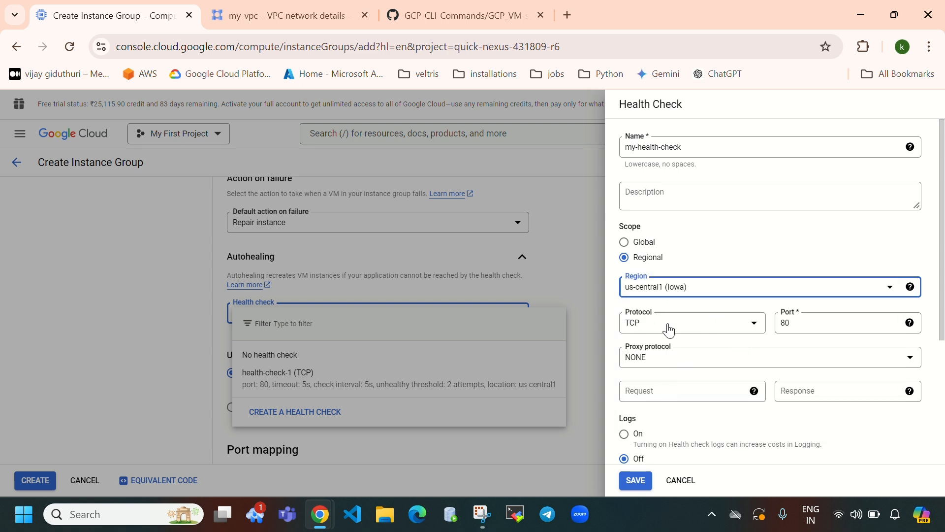
# Step: Review the health criteria, keep their default values and save the health check
pyautogui.scroll(-4, 719, 339)
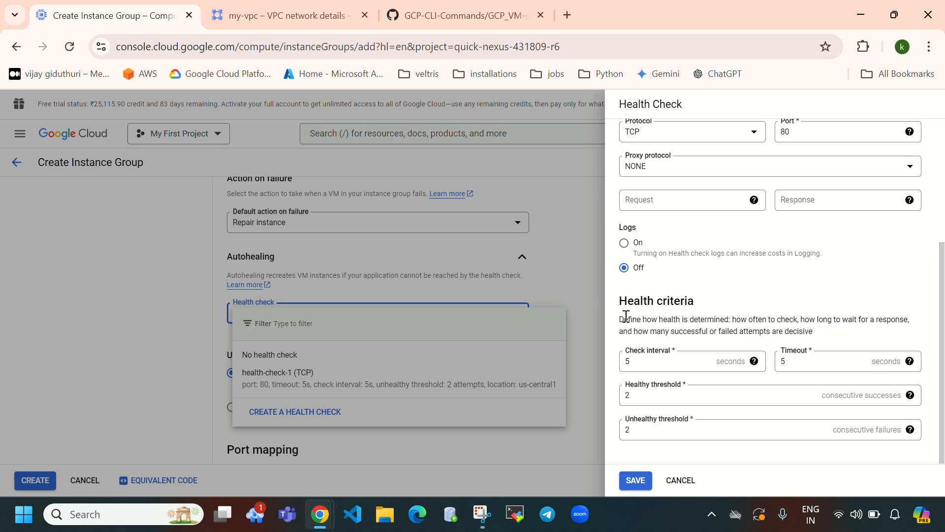
pyautogui.moveTo(618, 299)
pyautogui.mouseDown()
pyautogui.moveTo(737, 362)
pyautogui.moveTo(807, 455)
pyautogui.mouseUp()
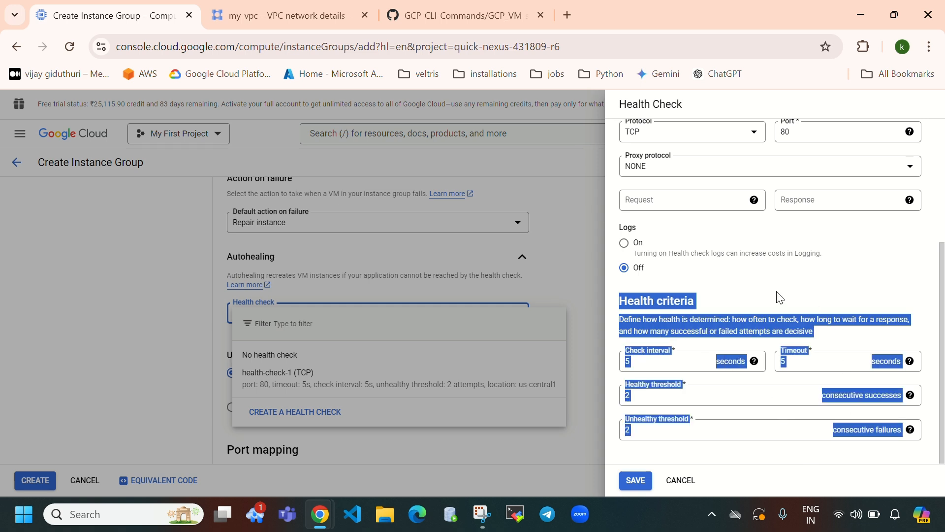
pyautogui.click(726, 290)
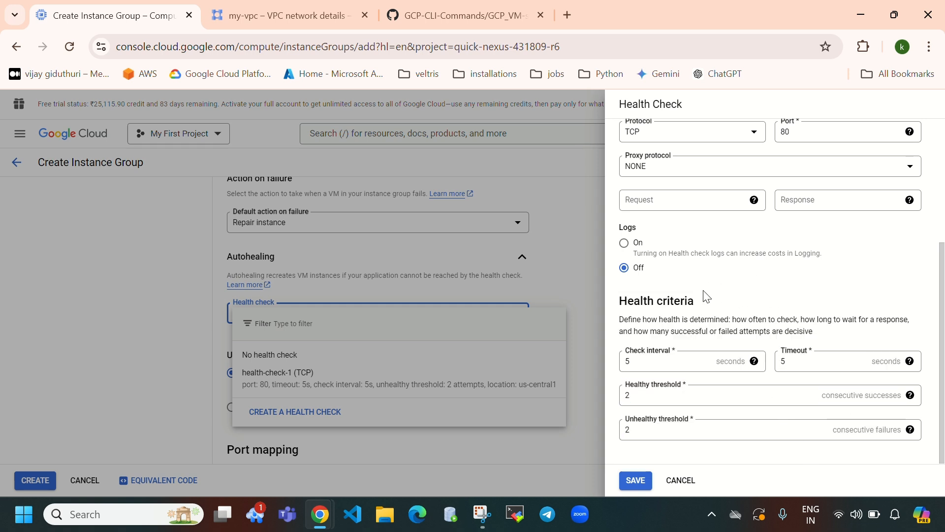
pyautogui.click(635, 480)
# Step: Review the remaining instance group settings, then recheck the group's name, description and instance template instance-template-1
pyautogui.scroll(-4, 451, 359)
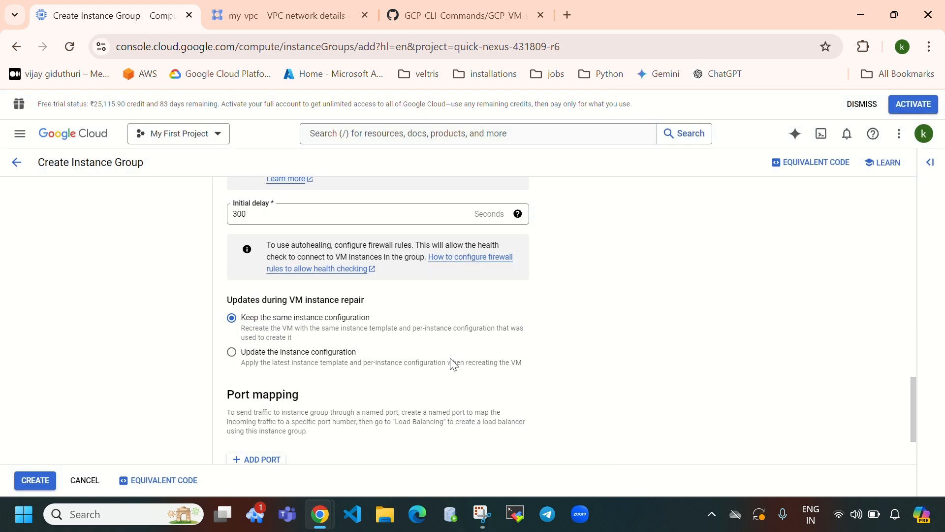
pyautogui.scroll(-2, 412, 326)
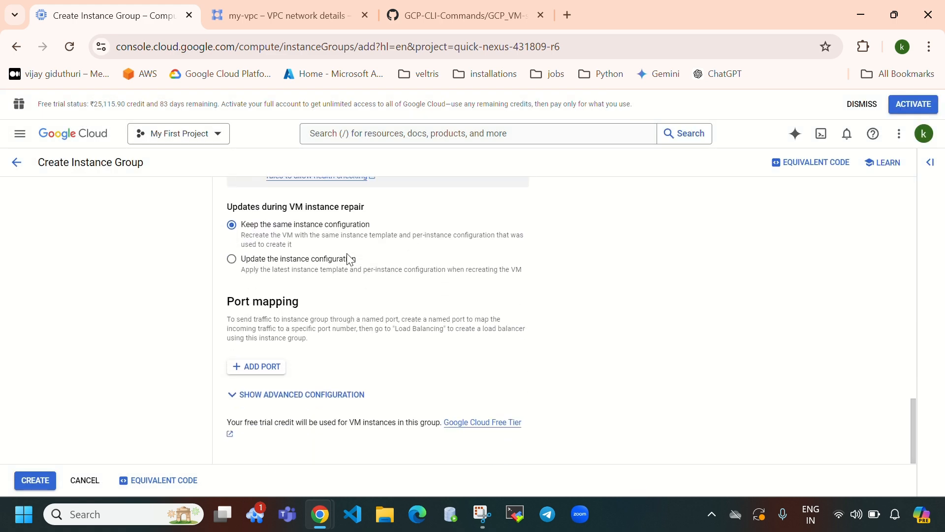
pyautogui.click(34, 480)
pyautogui.scroll(9, 432, 390)
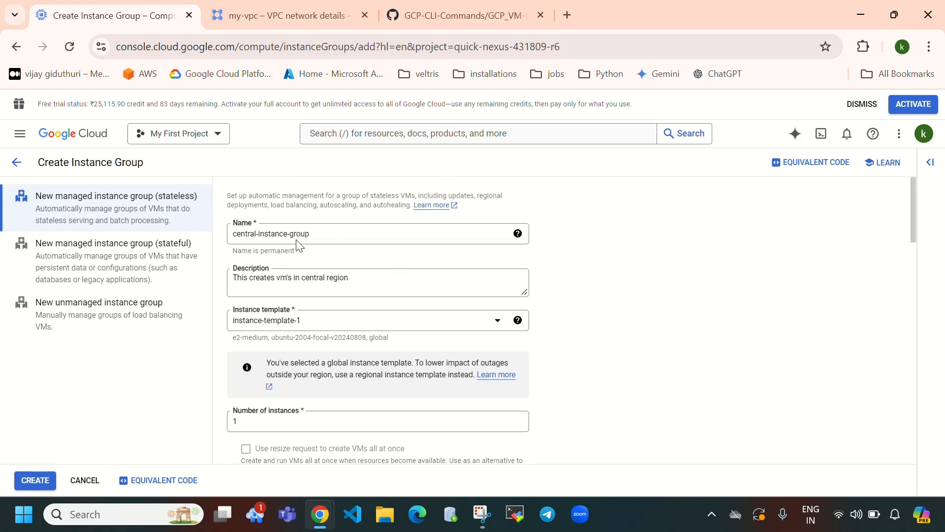
pyautogui.moveTo(354, 233); pyautogui.dragTo(233, 239)
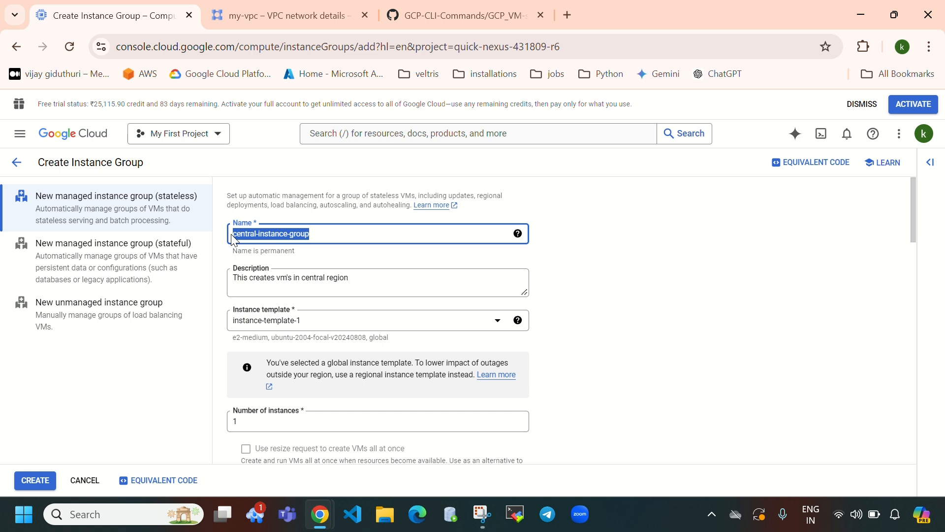
pyautogui.moveTo(378, 282); pyautogui.dragTo(232, 292)
pyautogui.click(324, 323)
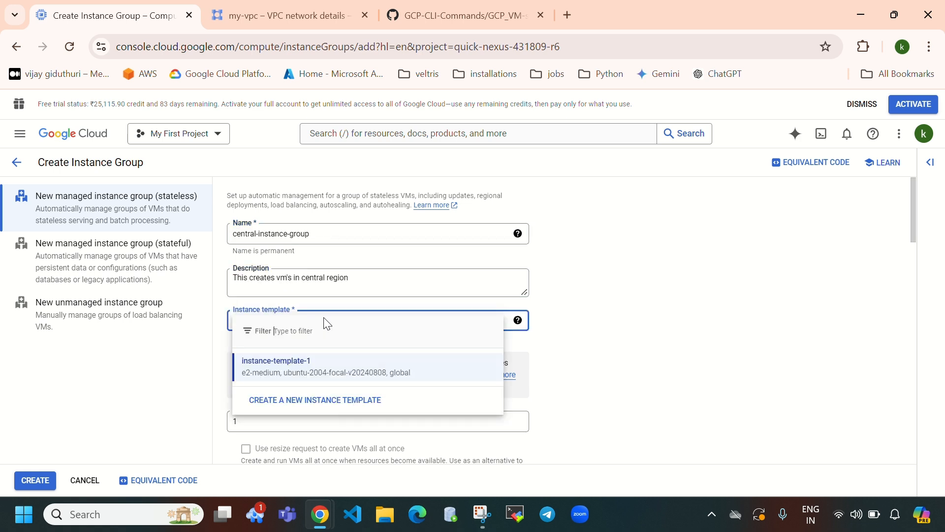
pyautogui.click(372, 361)
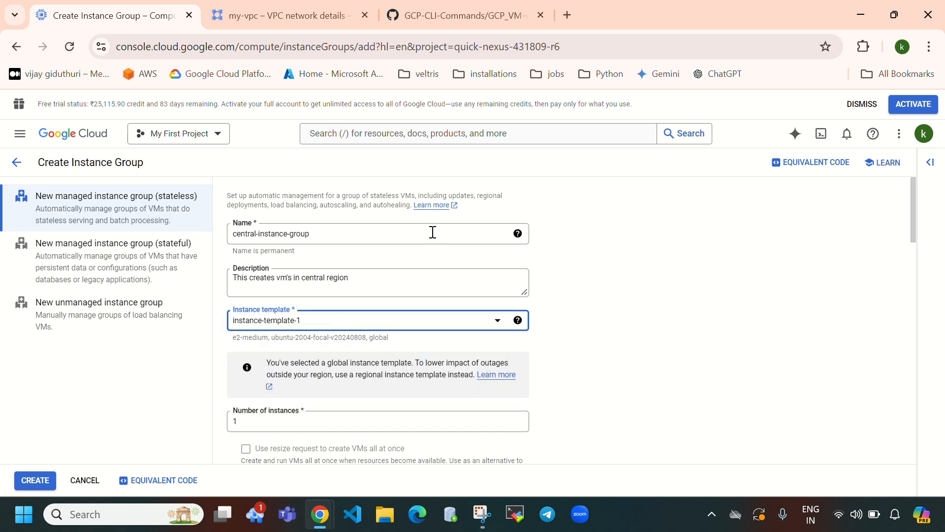
# Step: Set the number of instances in the group to 3
pyautogui.scroll(-3, 367, 325)
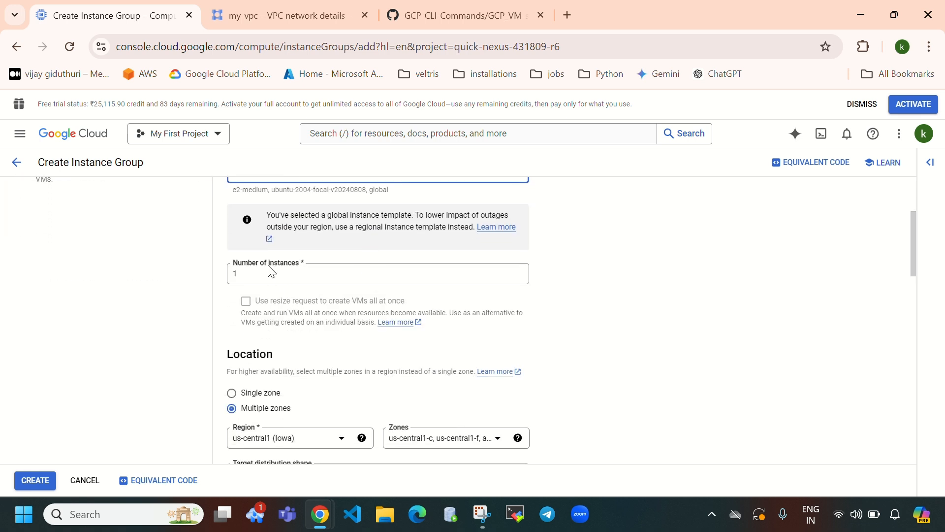
pyautogui.click(235, 270)
pyautogui.press('BackSpace')
pyautogui.write('1')
pyautogui.moveTo(301, 263); pyautogui.dragTo(271, 266)
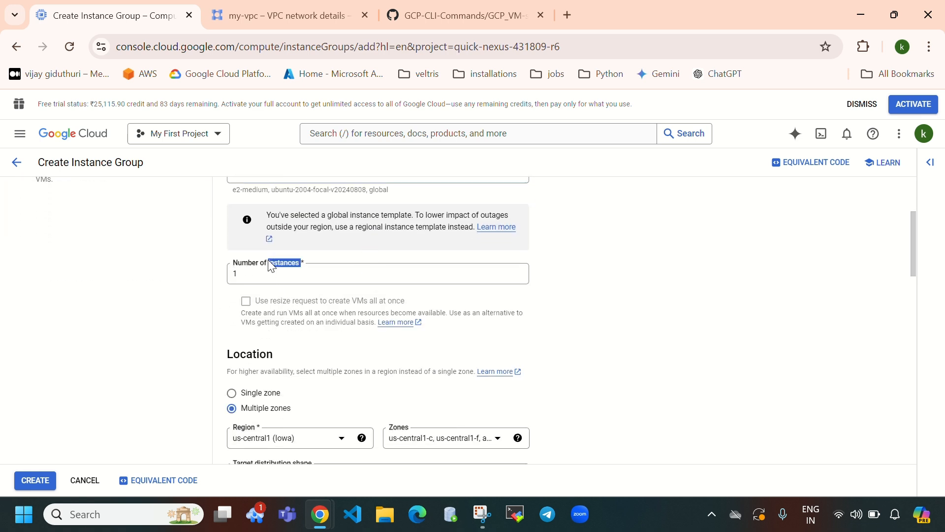
pyautogui.click(261, 279)
pyautogui.write('1')
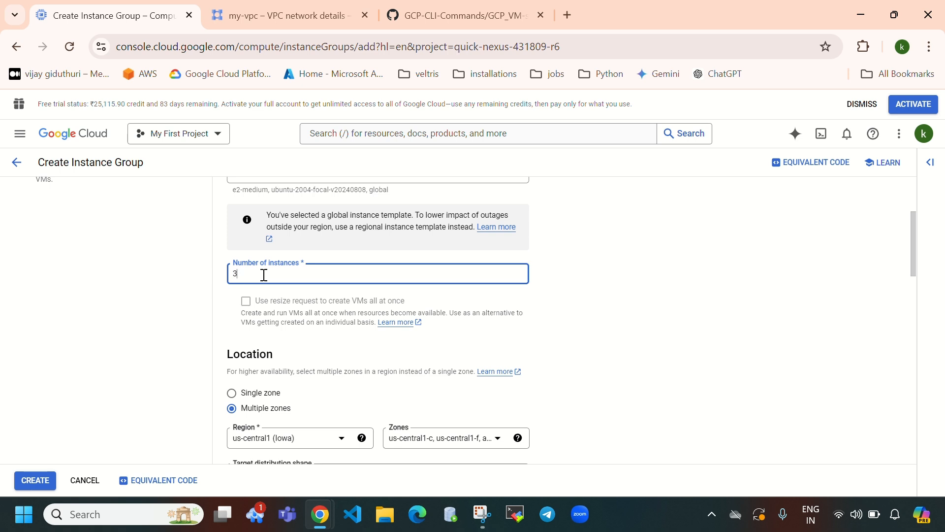
# Step: Try 50 as the number of instances and restore the value to 3
pyautogui.moveTo(233, 274); pyautogui.dragTo(287, 283)
pyautogui.write('6')
pyautogui.press('BackSpace')
pyautogui.write('50')
pyautogui.scroll(3, 295, 292)
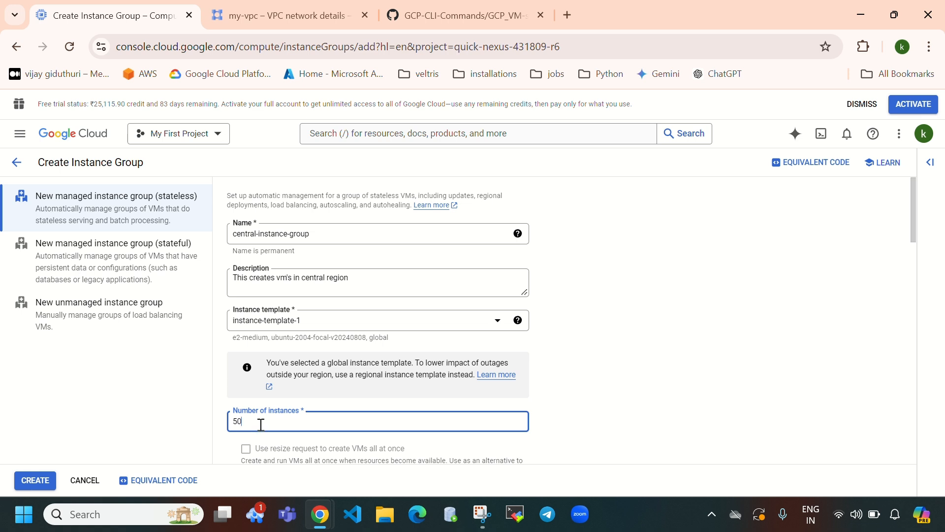
pyautogui.press('BackSpace')
pyautogui.press('BackSpace')
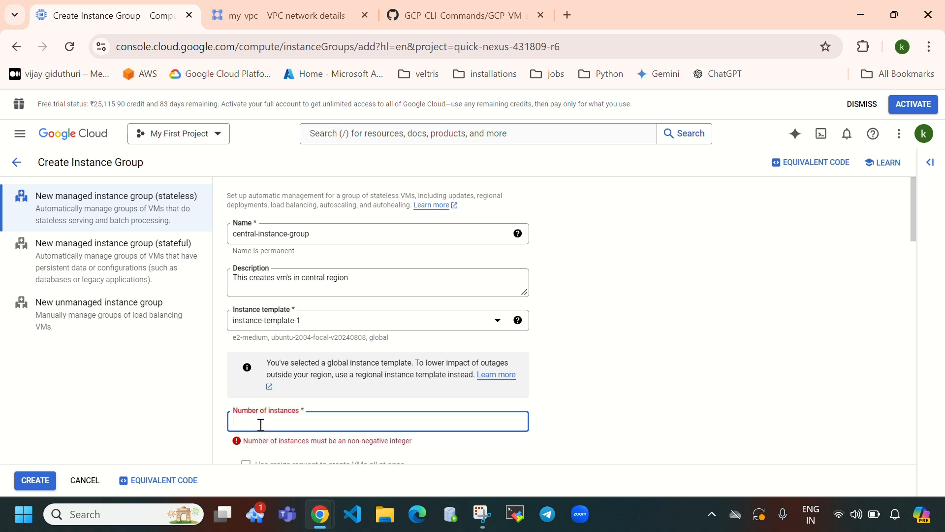
pyautogui.write('3')
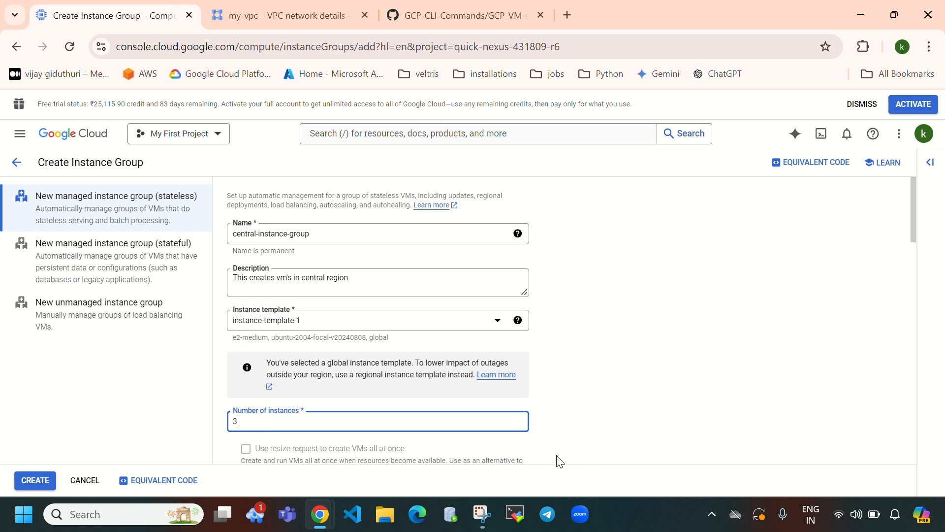
# Step: Review the location settings and check which us-central1 zones are selected for the group, leaving the selection as it is
pyautogui.scroll(-5, 489, 303)
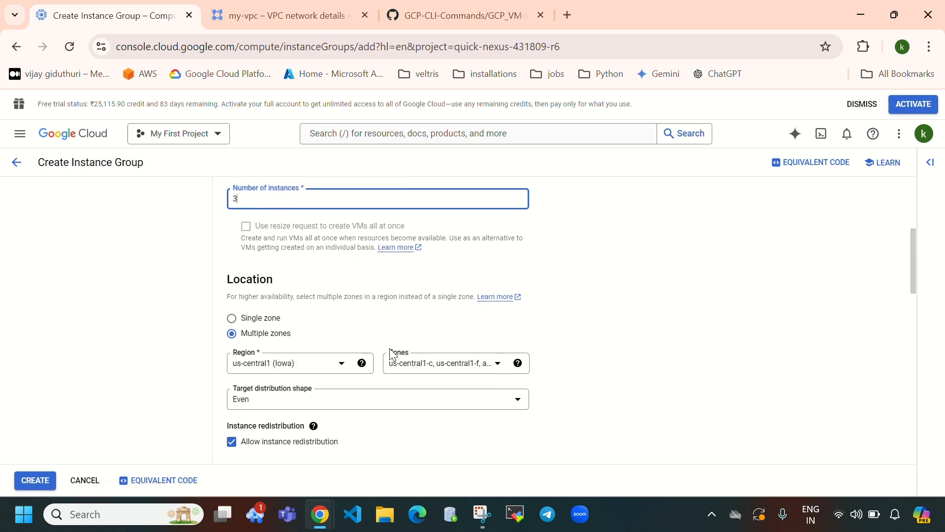
pyautogui.scroll(-1, 303, 295)
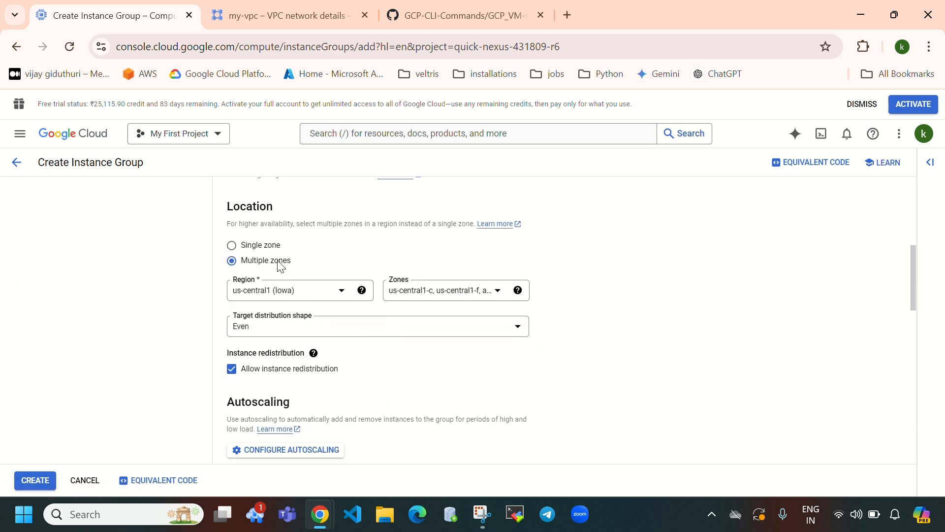
pyautogui.click(432, 294)
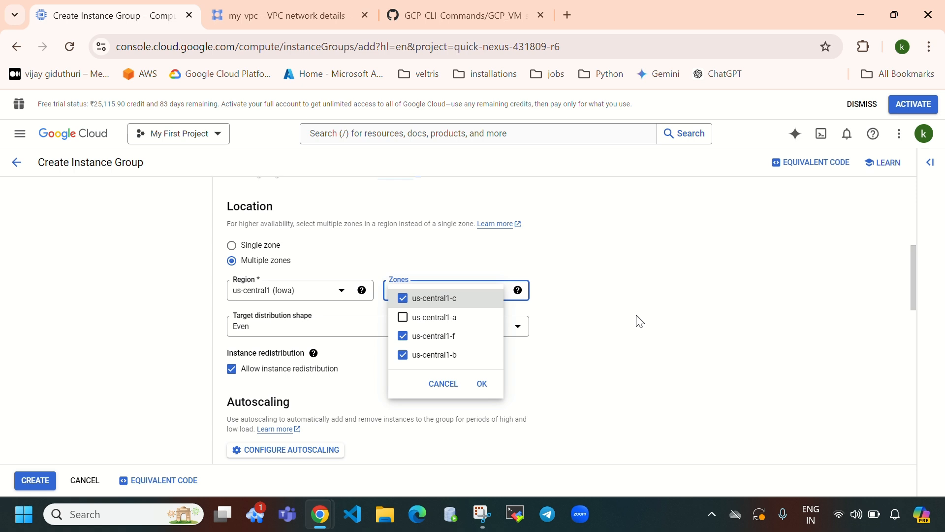
pyautogui.click(650, 318)
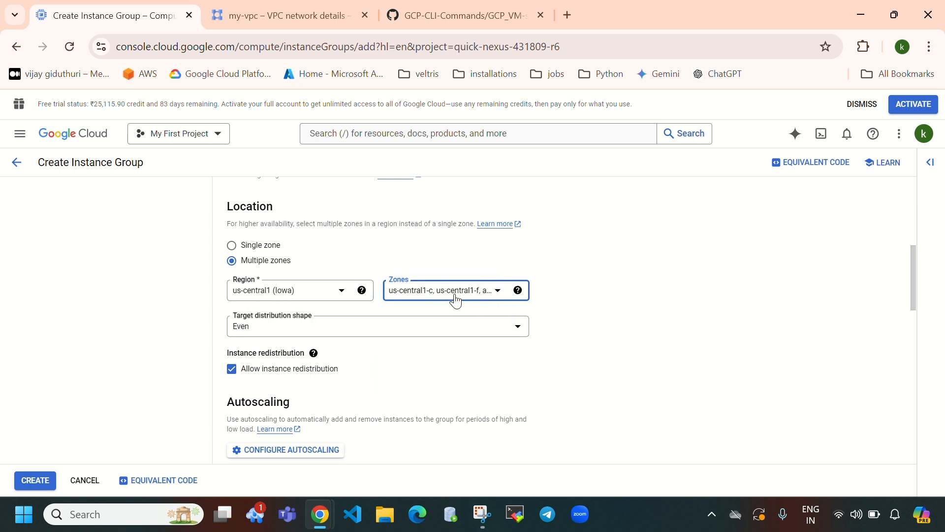
# Step: Review the autoscaling, autohealing and port mapping settings and create the instance group
pyautogui.scroll(-3, 443, 354)
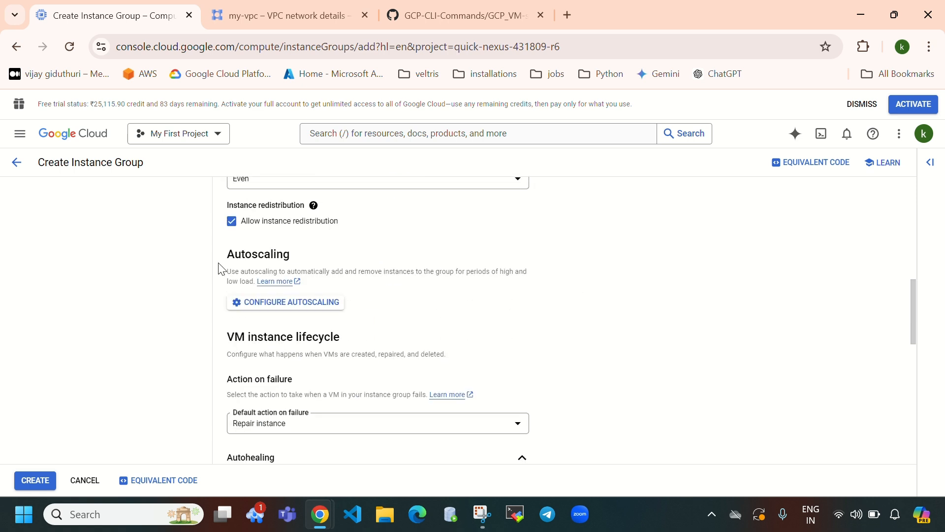
pyautogui.moveTo(229, 254); pyautogui.dragTo(307, 265)
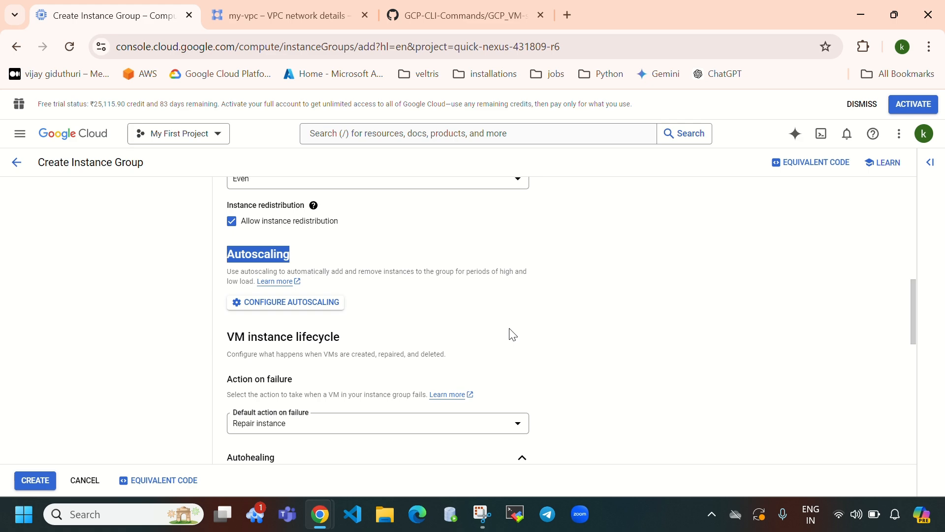
pyautogui.click(641, 298)
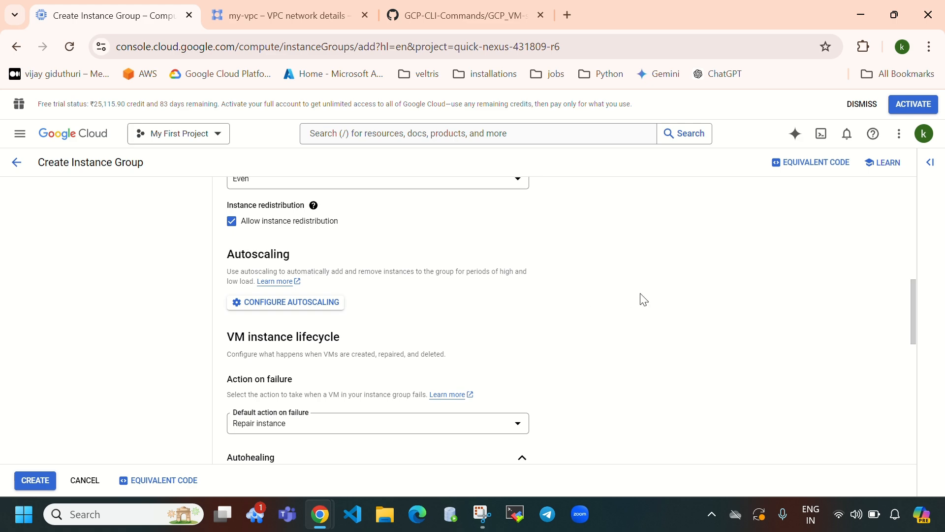
pyautogui.scroll(-6, 464, 357)
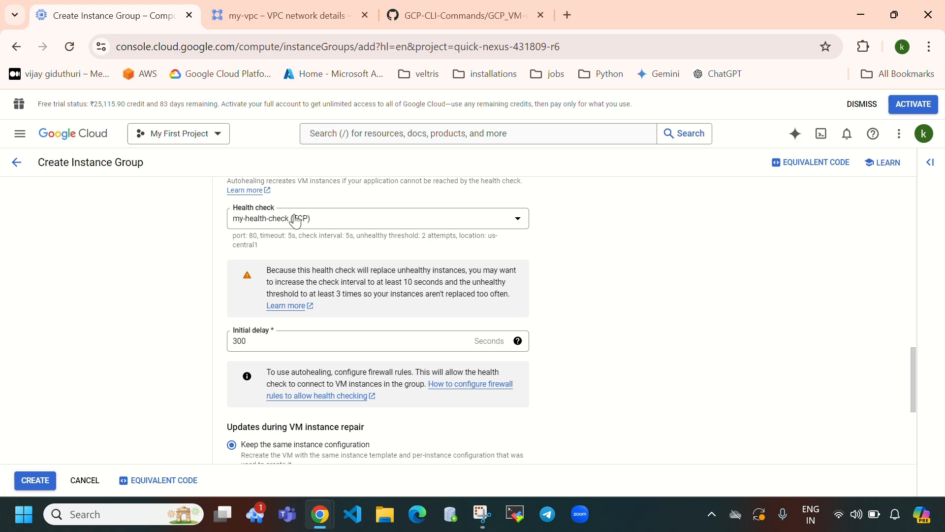
pyautogui.scroll(-4, 419, 347)
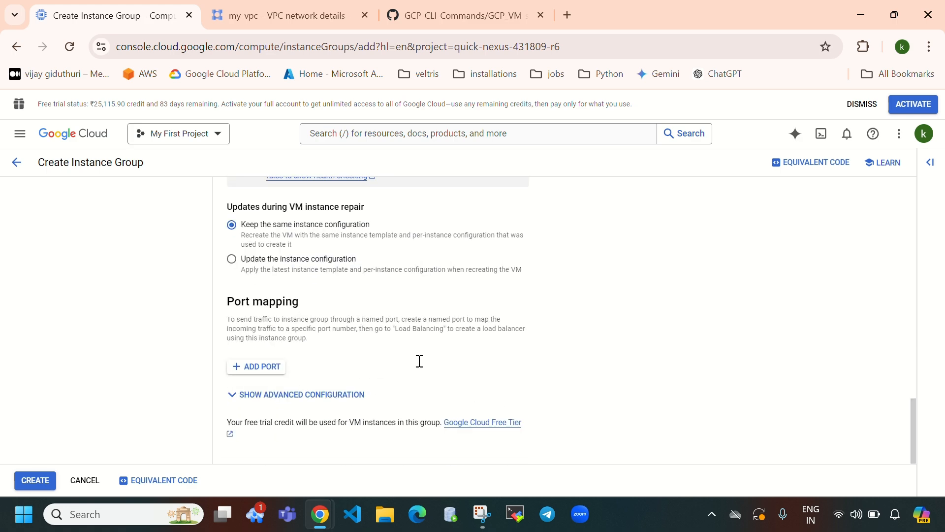
pyautogui.click(36, 484)
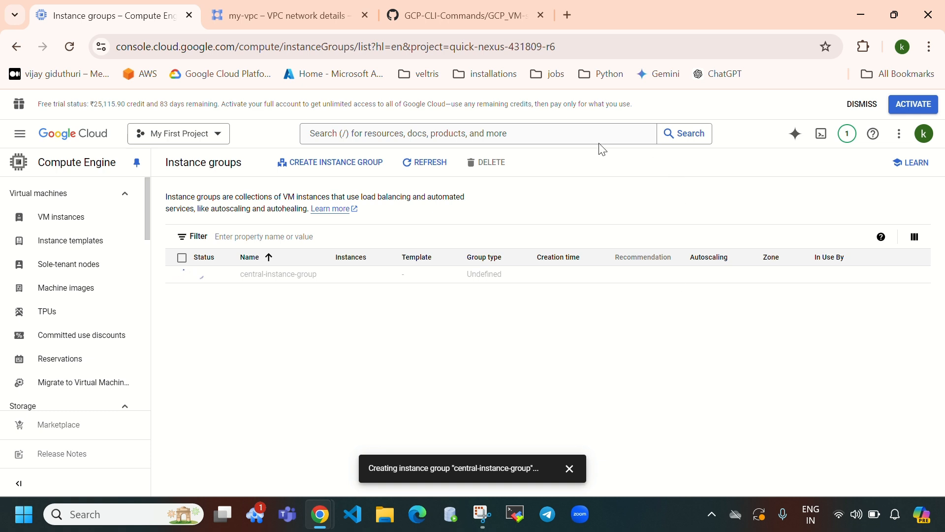
# Step: Refresh the instance groups list and open the details of central-instance-group
pyautogui.click(424, 166)
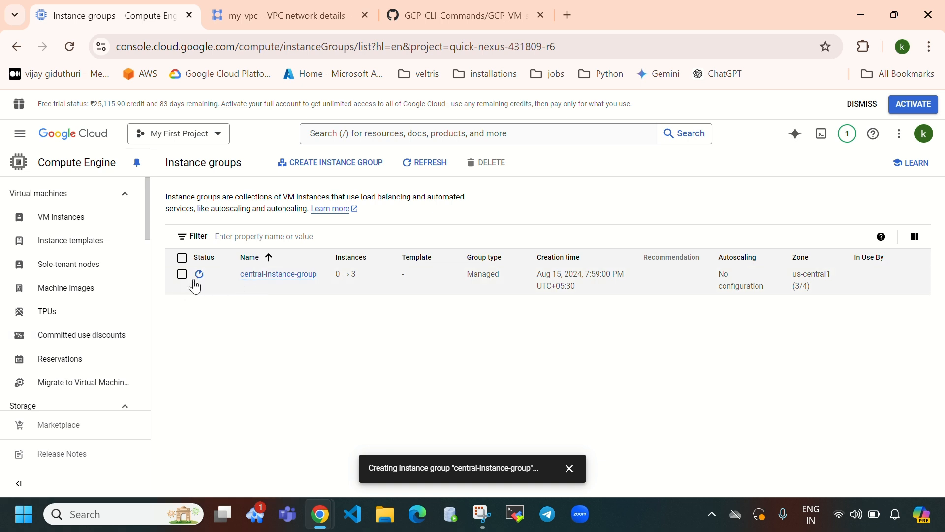
pyautogui.moveTo(198, 281)
pyautogui.click(278, 274)
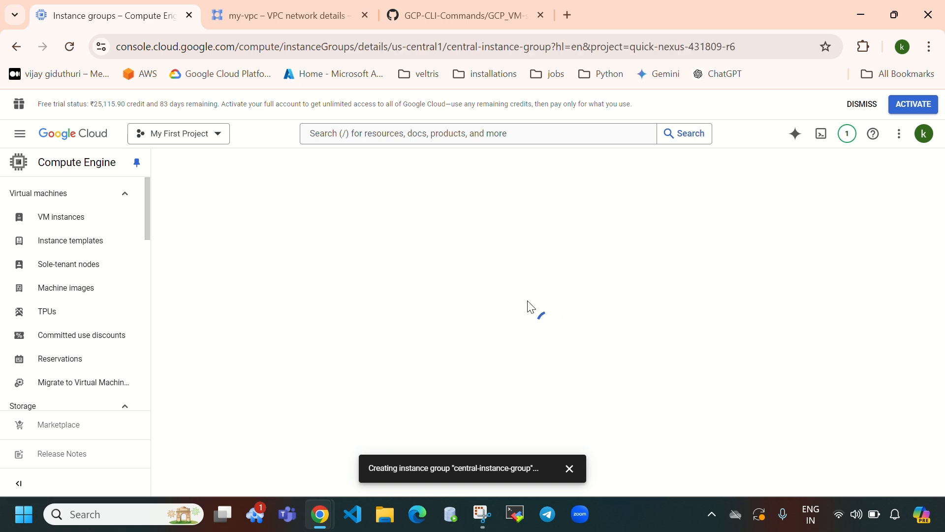
# Step: Examine the group's overview and its VM instances sorted by health check status, and dismiss the group creation notification
pyautogui.scroll(-2, 495, 353)
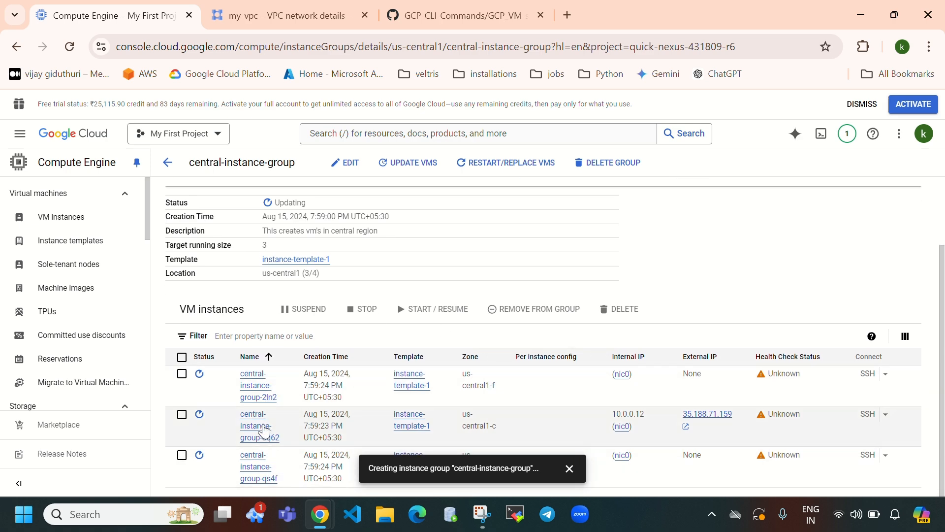
pyautogui.scroll(2, 408, 413)
pyautogui.scroll(-2, 409, 413)
pyautogui.click(808, 359)
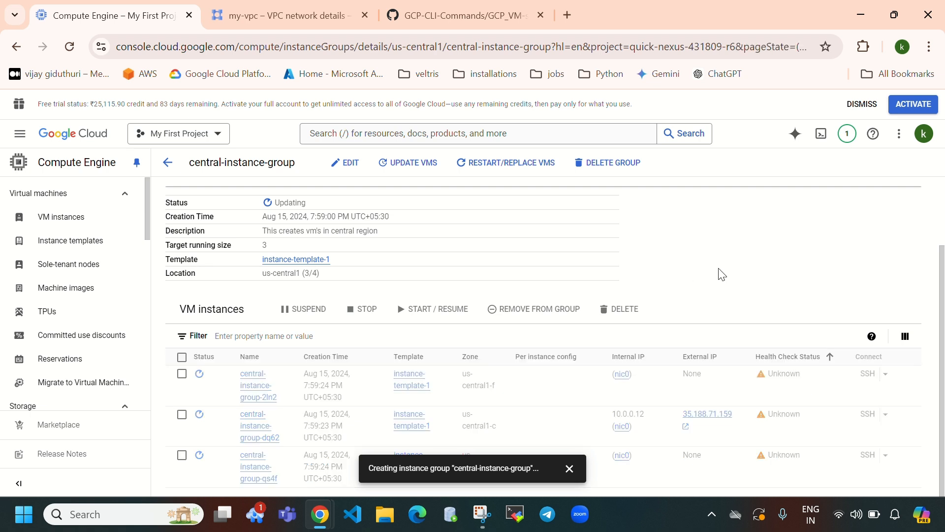
pyautogui.click(569, 468)
pyautogui.scroll(2, 567, 376)
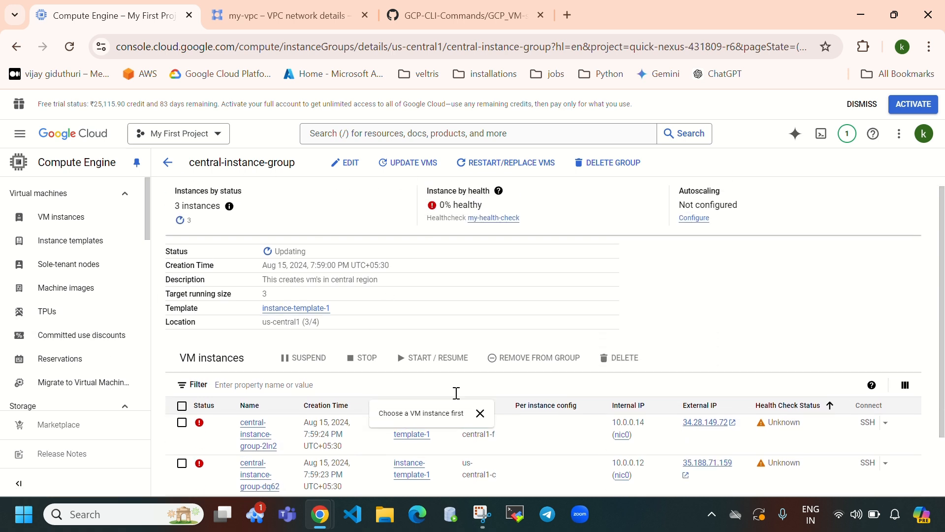
pyautogui.scroll(1, 455, 392)
# Step: Open the VM instances page in a new tab and place that tab directly beside the instance group's tab
pyautogui.rightClick(48, 218)
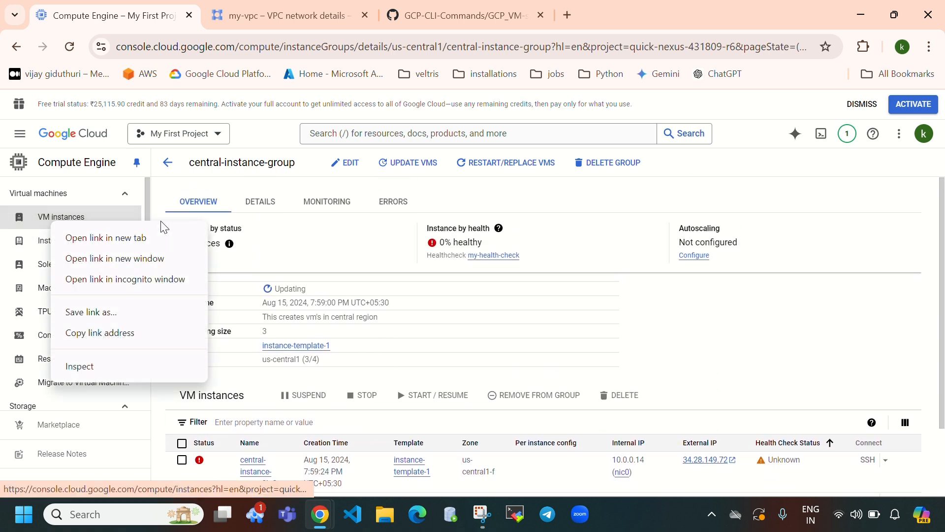
pyautogui.click(155, 242)
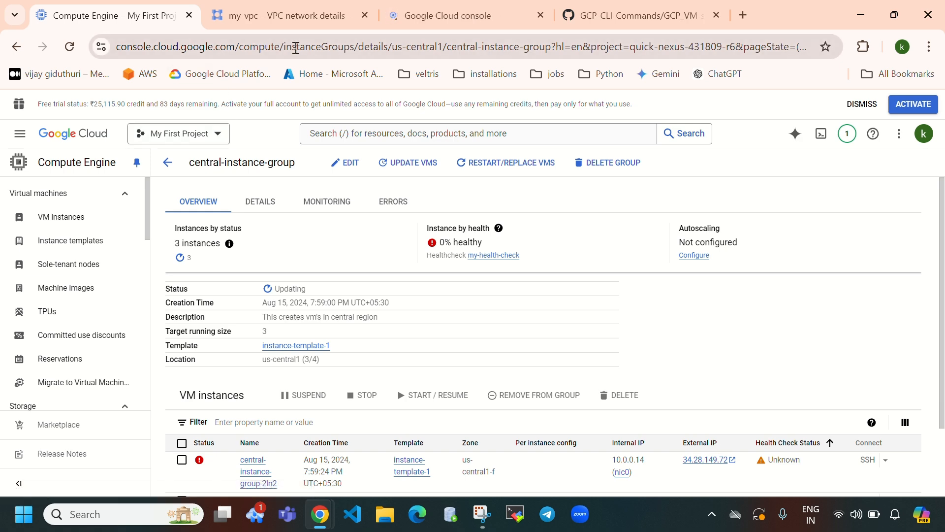
pyautogui.click(292, 20)
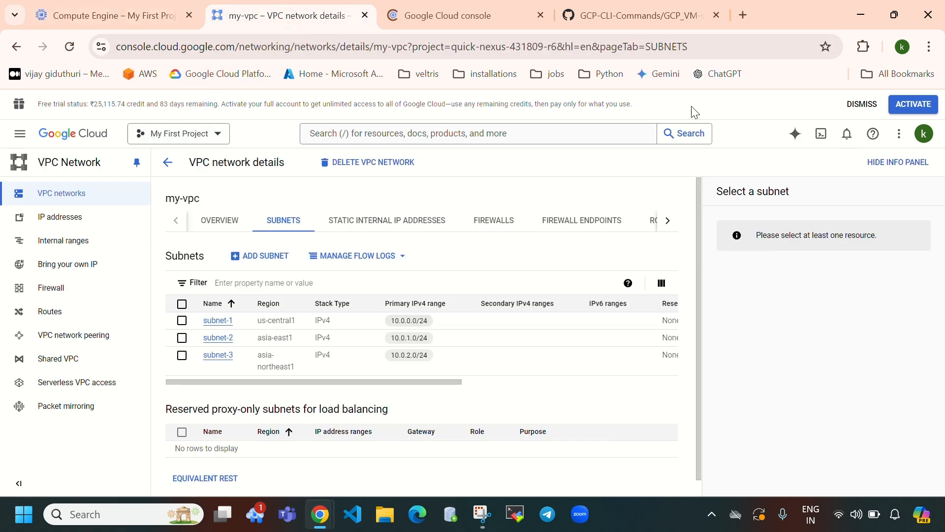
pyautogui.click(894, 15)
pyautogui.moveTo(453, 55); pyautogui.dragTo(289, 75)
pyautogui.click(894, 53)
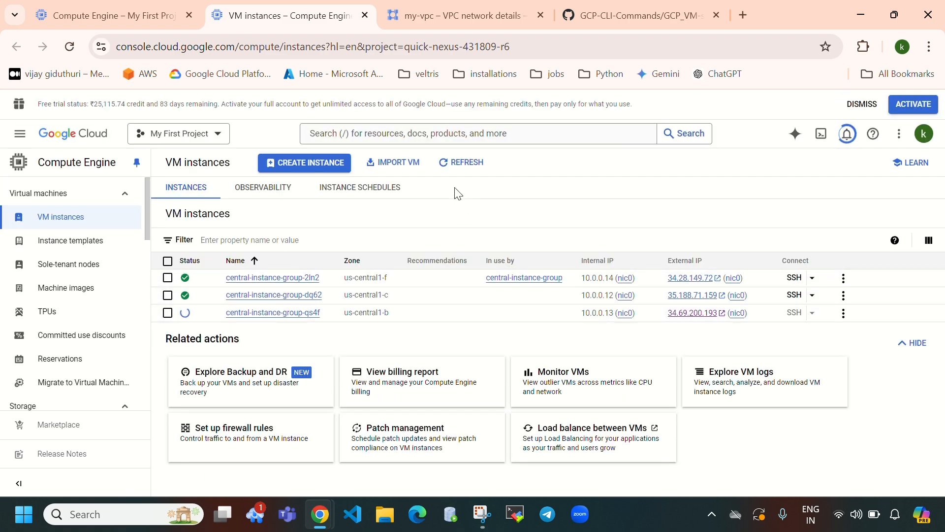
# Step: Refresh the VM instances list, examine the status and zones of the group's VMs, and check the notifications
pyautogui.click(475, 169)
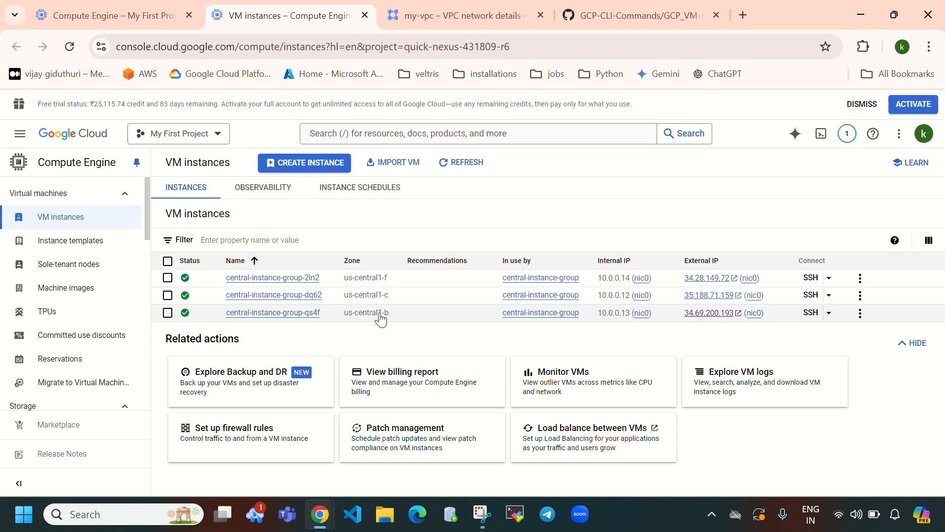
pyautogui.click(846, 134)
pyautogui.click(539, 169)
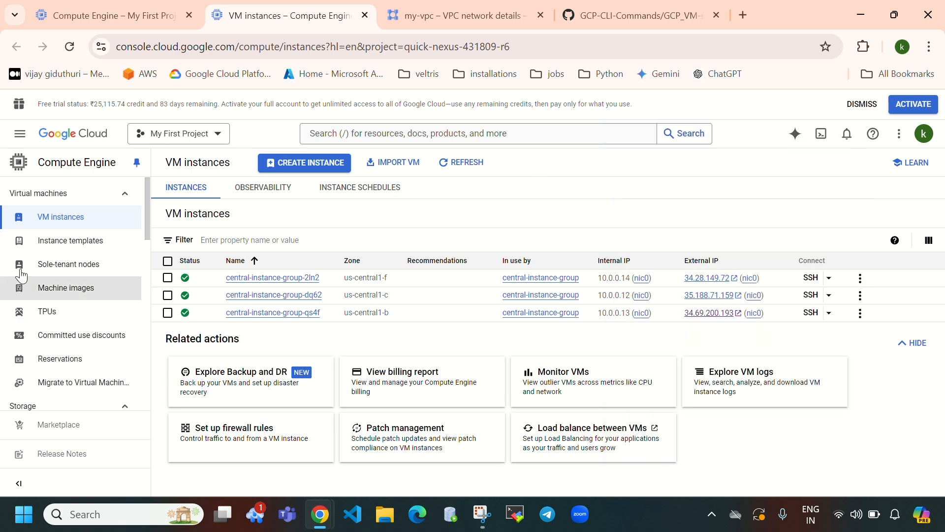
pyautogui.scroll(-2, 29, 374)
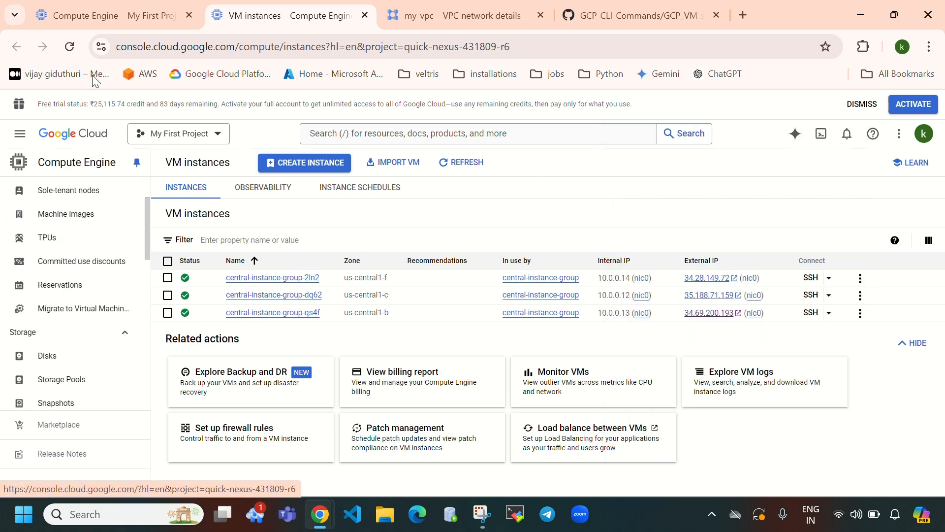
# Step: Return to the central-instance-group tab, check the group's health overview and reload the page
pyautogui.click(123, 17)
pyautogui.scroll(-3, 92, 325)
pyautogui.scroll(2, 93, 322)
pyautogui.scroll(-6, 92, 310)
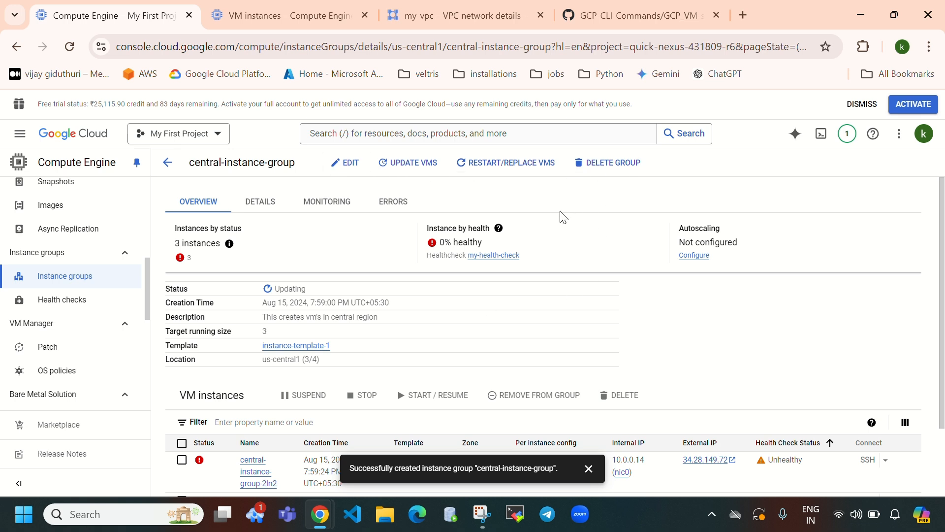
pyautogui.click(69, 46)
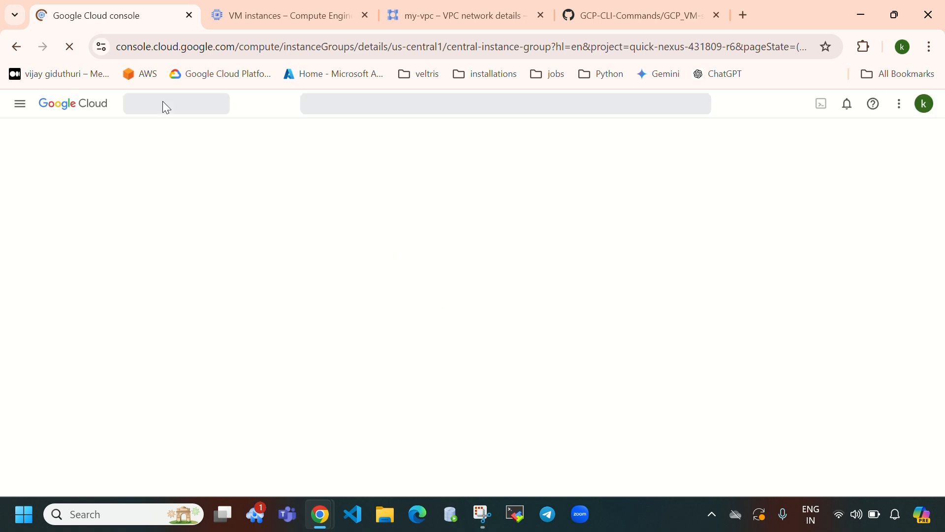
# Step: Reopen central-instance-group from the instance groups list and examine the health check status of its VM instances
pyautogui.scroll(-3, 103, 299)
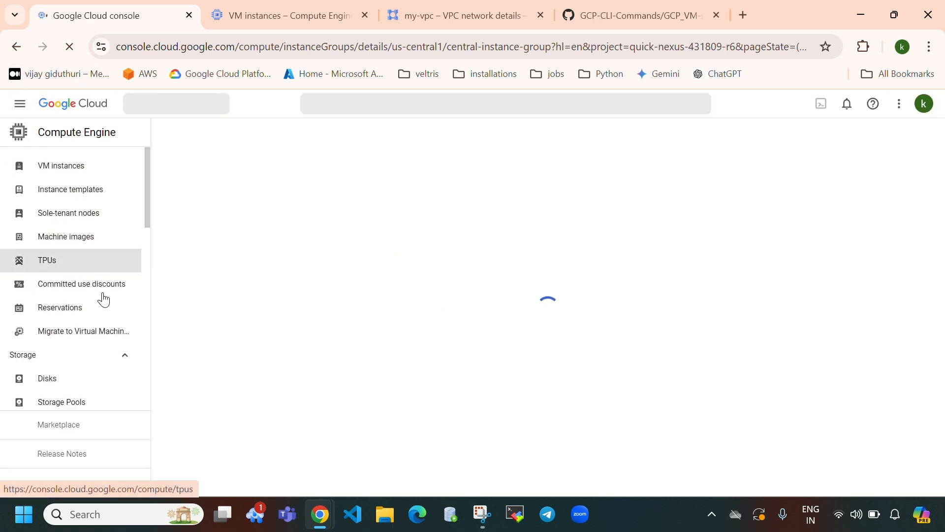
pyautogui.scroll(-3, 102, 298)
pyautogui.click(71, 247)
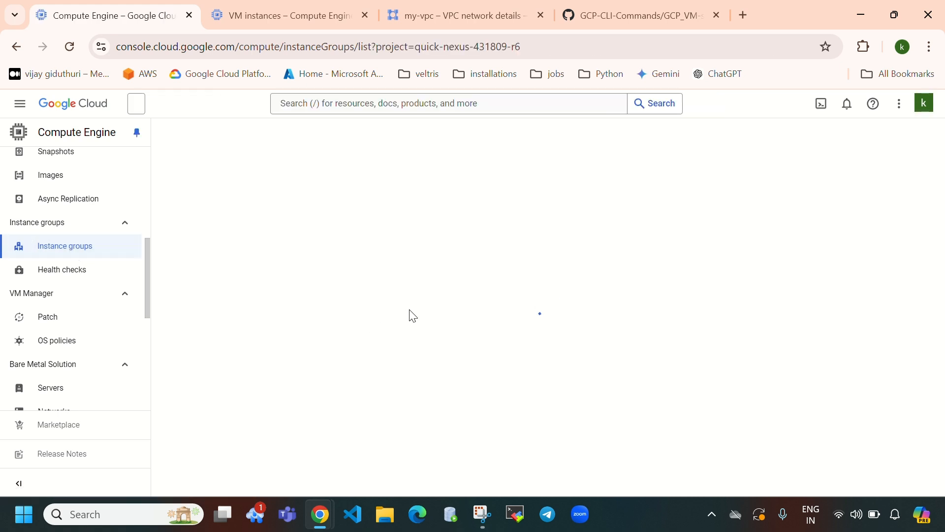
pyautogui.click(293, 275)
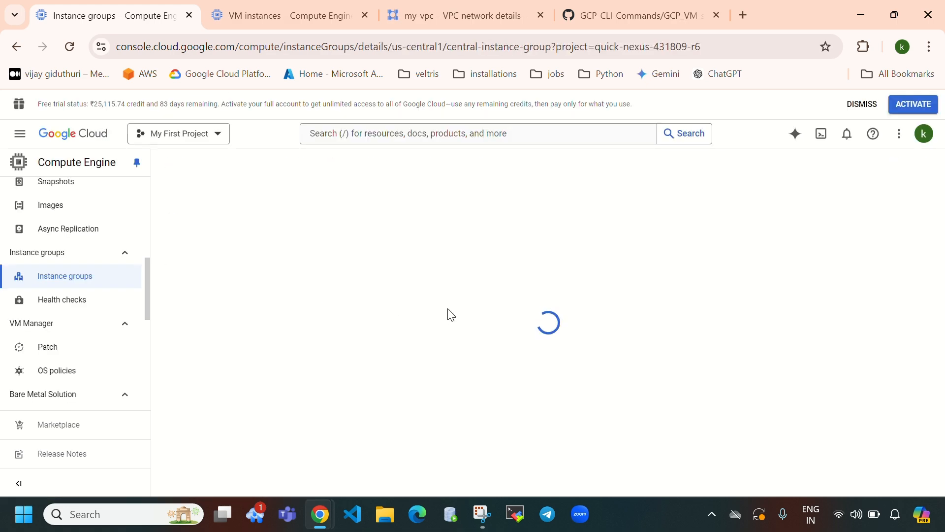
pyautogui.scroll(-2, 441, 359)
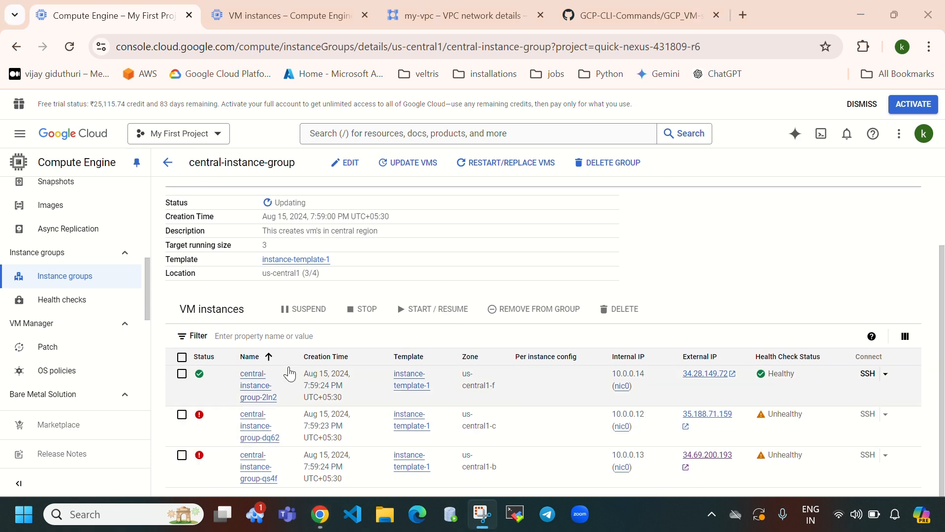
pyautogui.moveTo(204, 424)
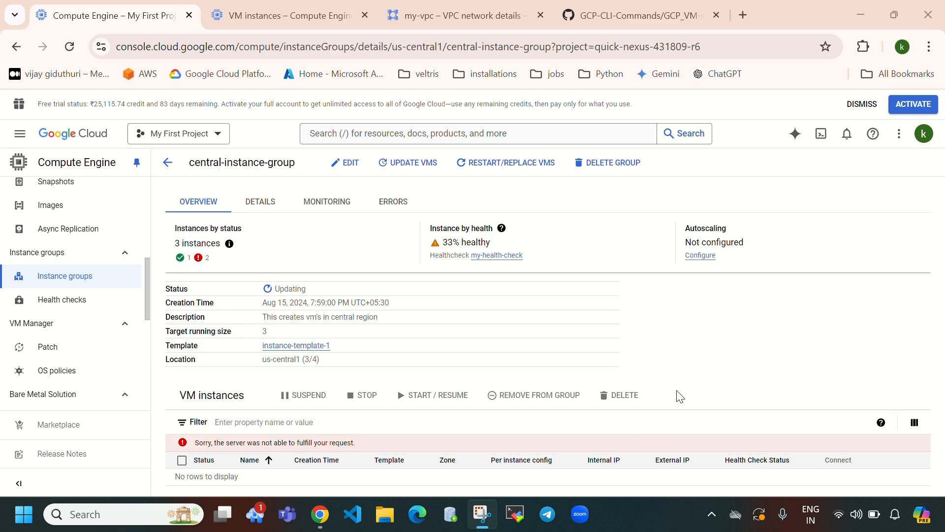
# Step: Reload the central-instance-group page and examine the group's health and the health check status of each VM
pyautogui.click(71, 46)
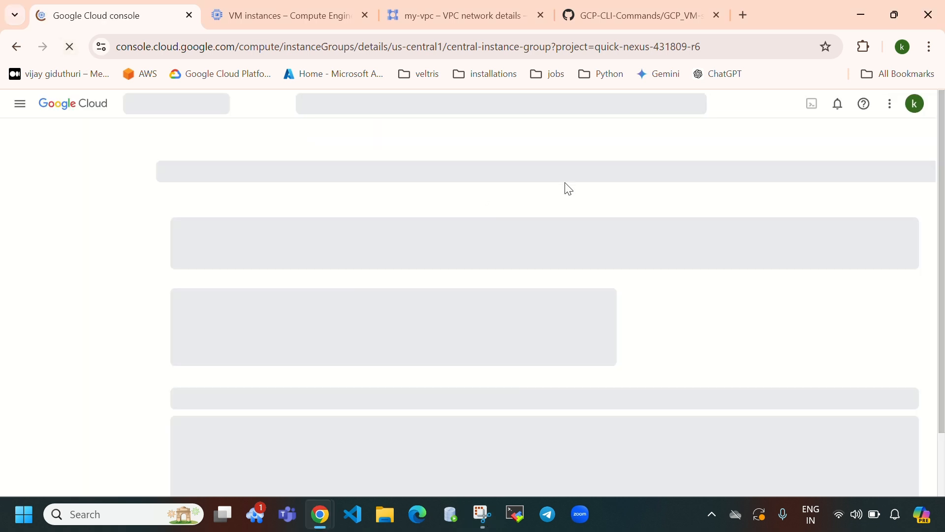
pyautogui.scroll(-3, 115, 342)
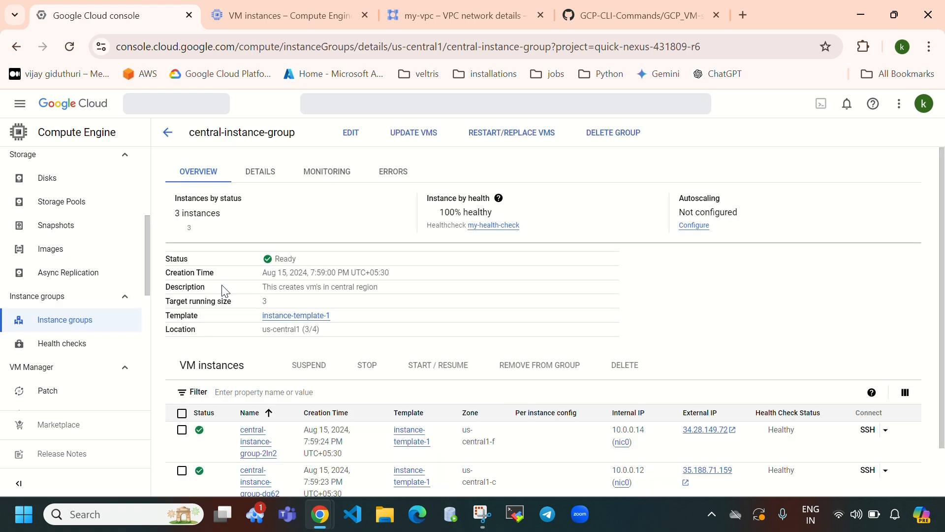
pyautogui.scroll(-1, 217, 288)
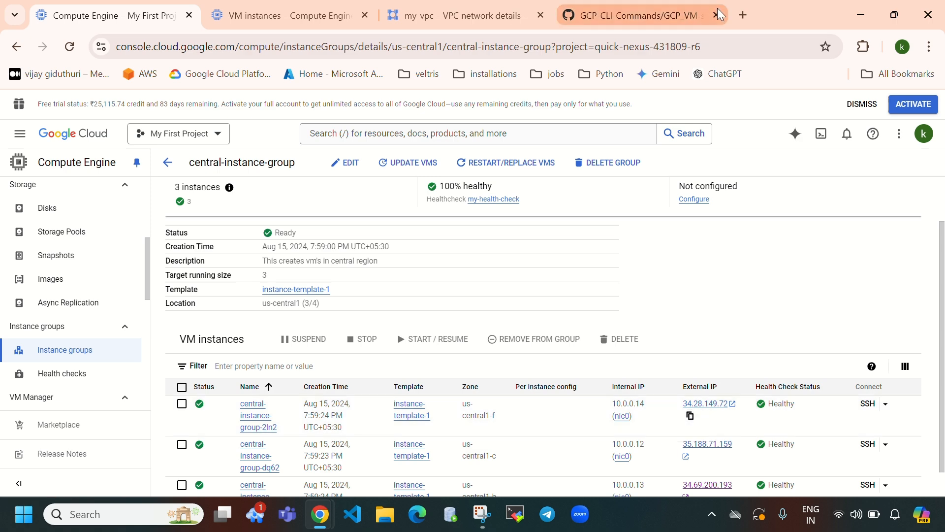
# Step: Open the first VM's external IP 34.28.149.72 in a new tab and check the text on its web page
pyautogui.click(743, 16)
pyautogui.click(396, 283)
pyautogui.write('34.28.149.72')
pyautogui.press('Return')
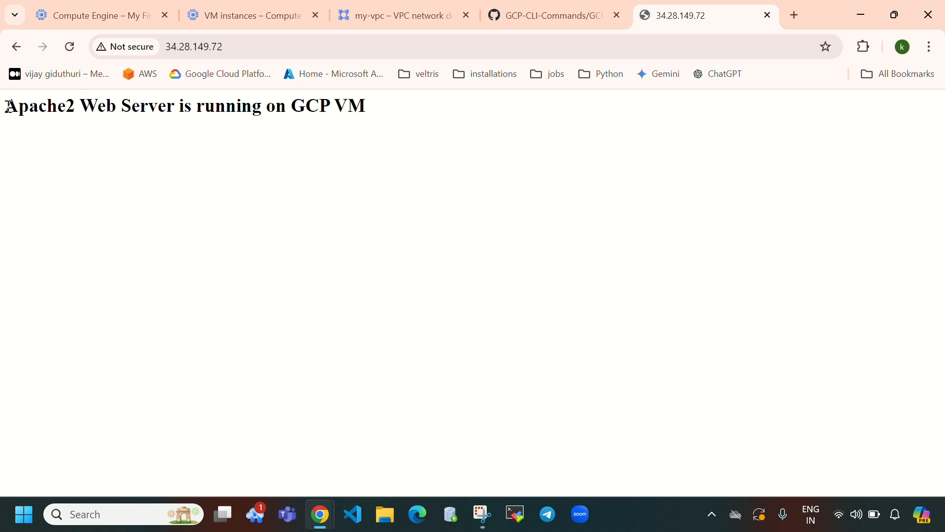
pyautogui.moveTo(9, 106); pyautogui.dragTo(368, 126)
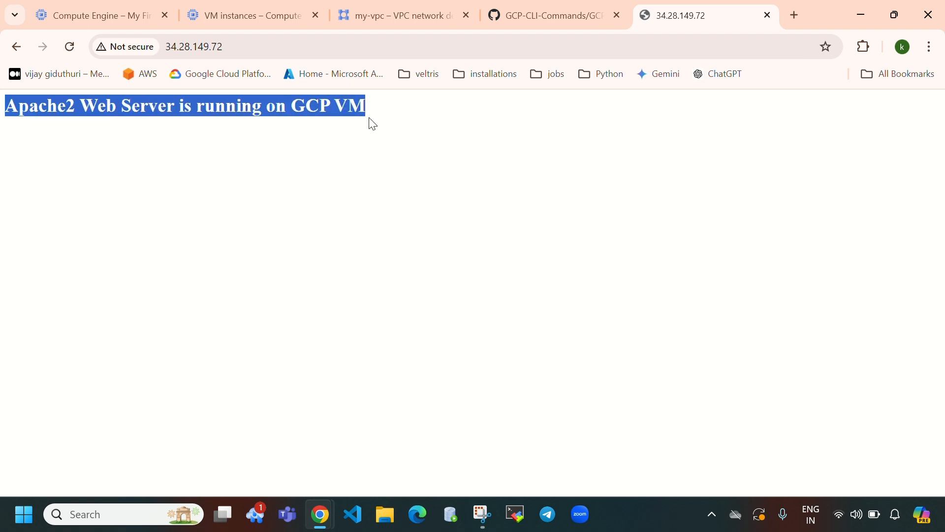
# Step: Copy the external IP 35.188.71.159 of the us-central1-c VM from the group page and open it in a new tab
pyautogui.click(108, 13)
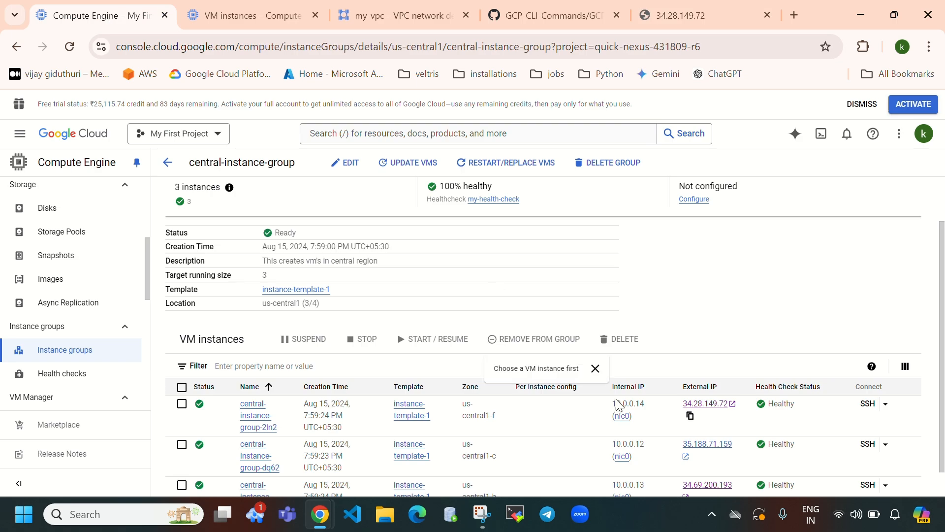
pyautogui.scroll(-1, 664, 423)
pyautogui.click(696, 427)
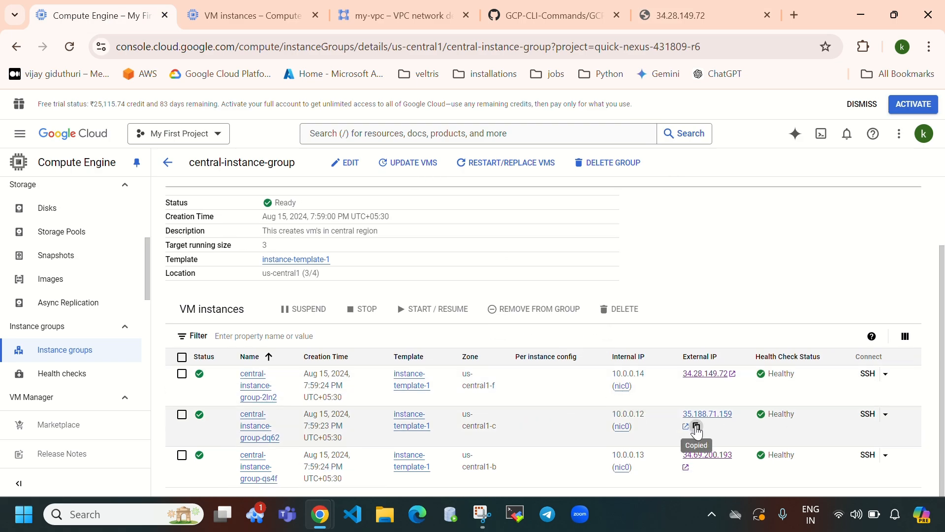
pyautogui.click(794, 16)
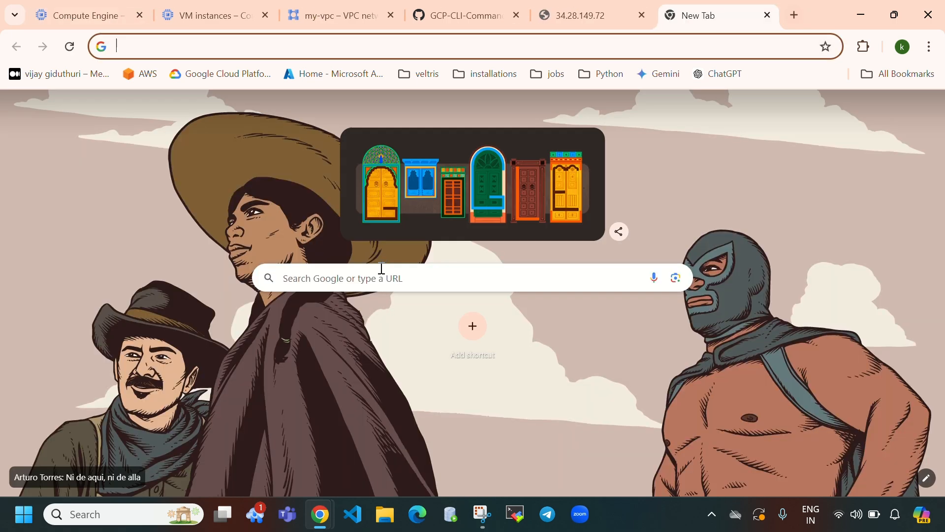
pyautogui.click(380, 276)
pyautogui.hotkey('ctrl', 'v')
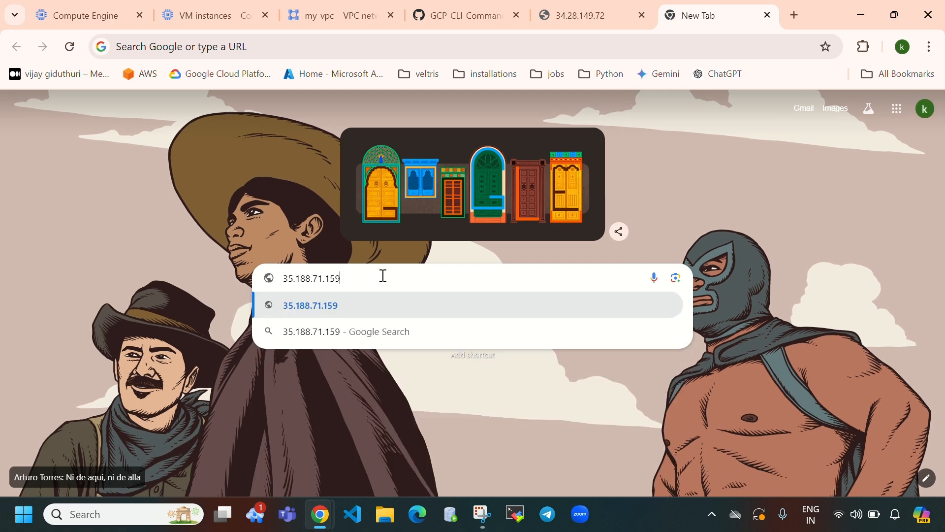
pyautogui.press('Return')
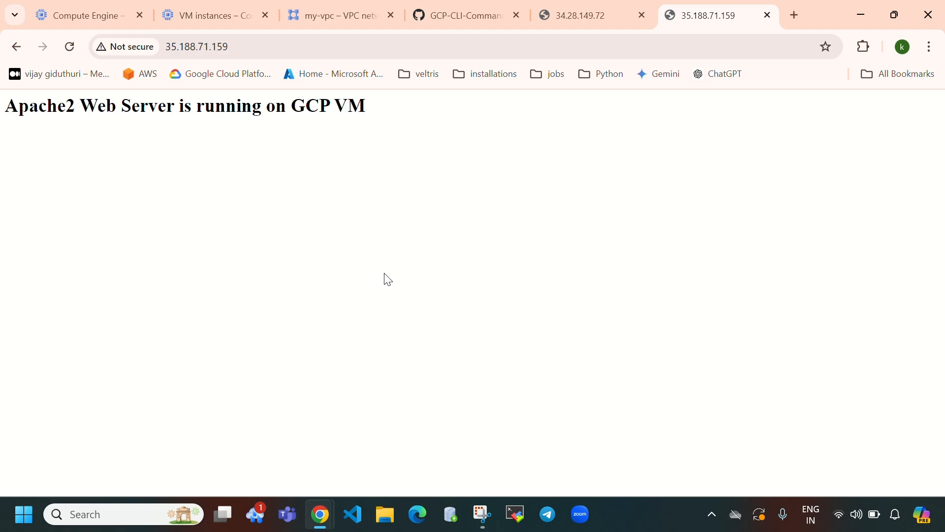
# Step: Copy the external IP 34.69.200.193 of the us-central1-b VM from the group page and open it in a new tab
pyautogui.click(70, 16)
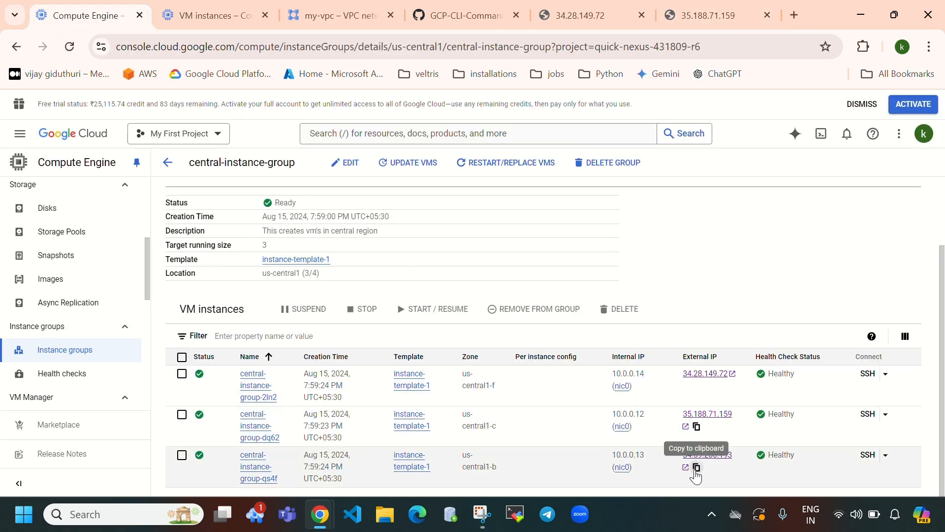
pyautogui.click(696, 468)
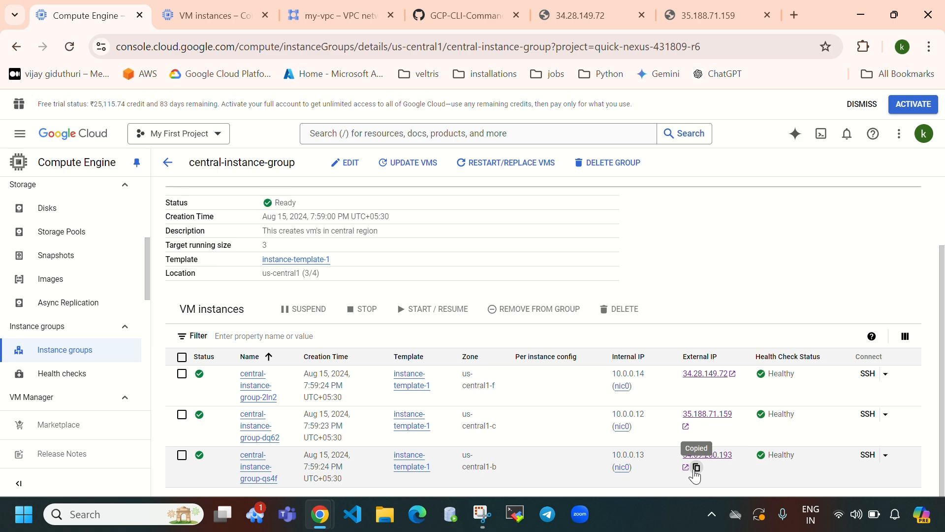
pyautogui.click(794, 16)
pyautogui.click(444, 279)
pyautogui.hotkey('ctrl', 'v')
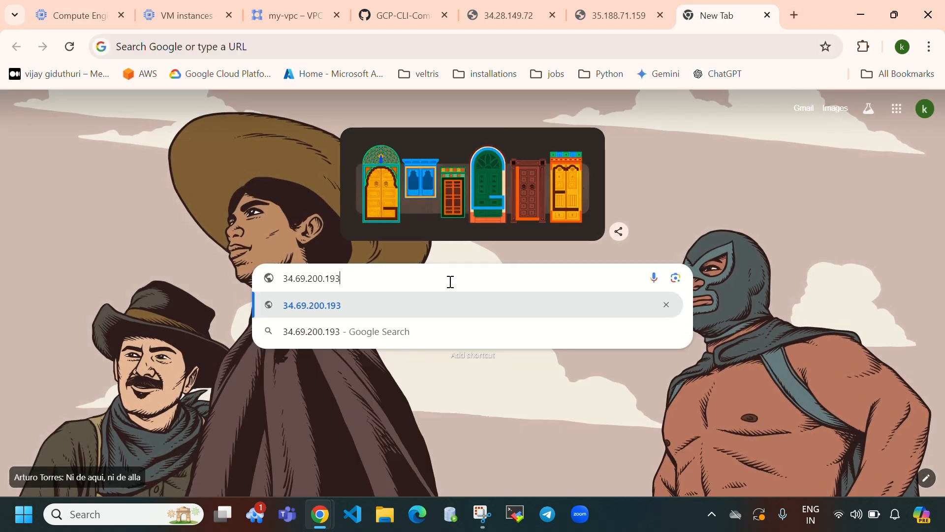
pyautogui.press('Return')
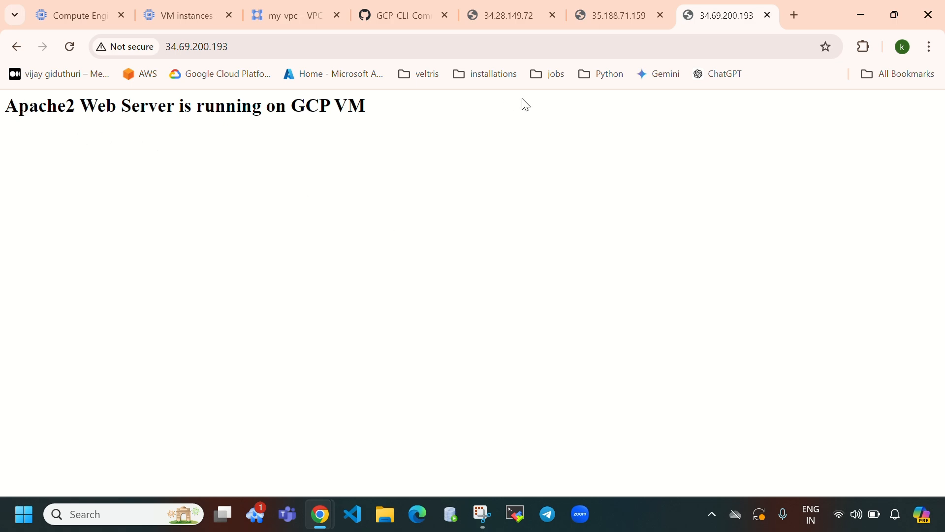
# Step: Switch to the VM instances list and close the three tabs showing the VMs' web pages
pyautogui.click(87, 17)
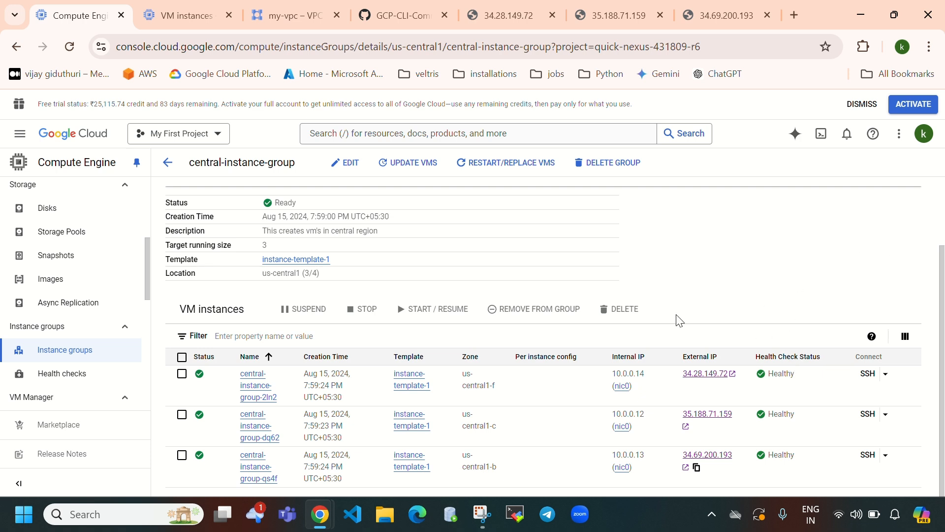
pyautogui.click(172, 10)
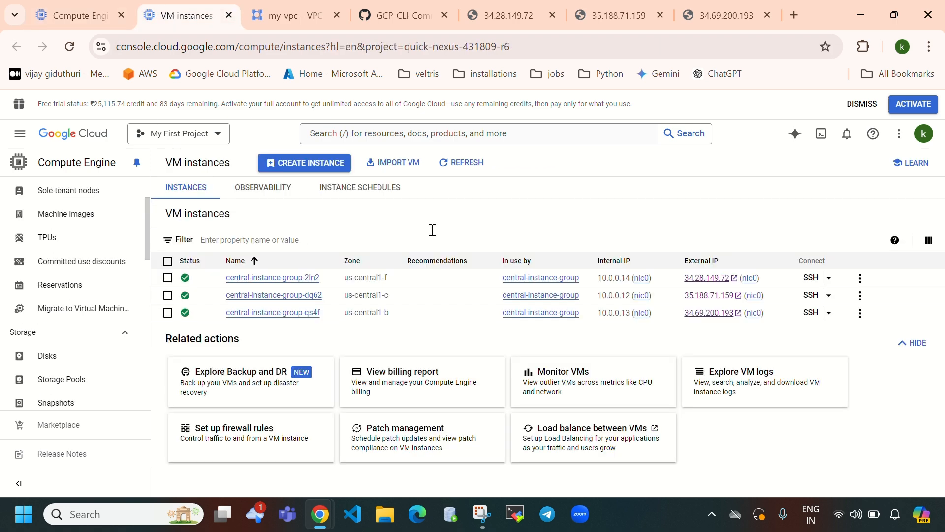
pyautogui.click(660, 16)
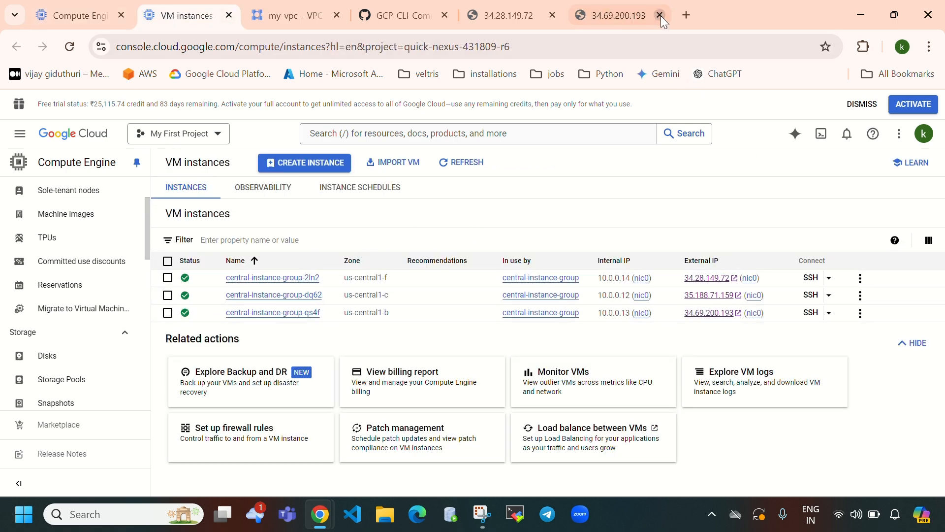
pyautogui.click(660, 15)
pyautogui.click(661, 16)
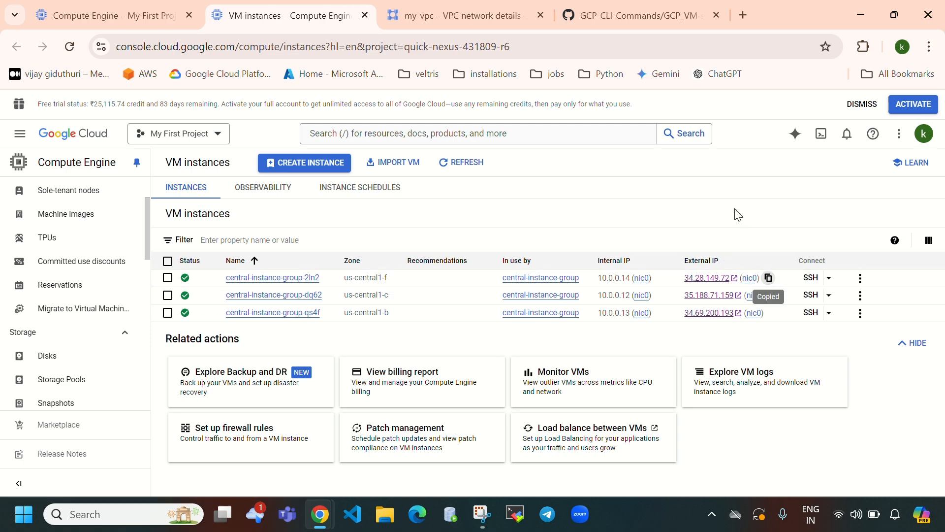
# Step: Open the us-central1-f VM's external IP 34.28.149.72 in a new tab to check its web page again
pyautogui.click(743, 15)
pyautogui.click(433, 277)
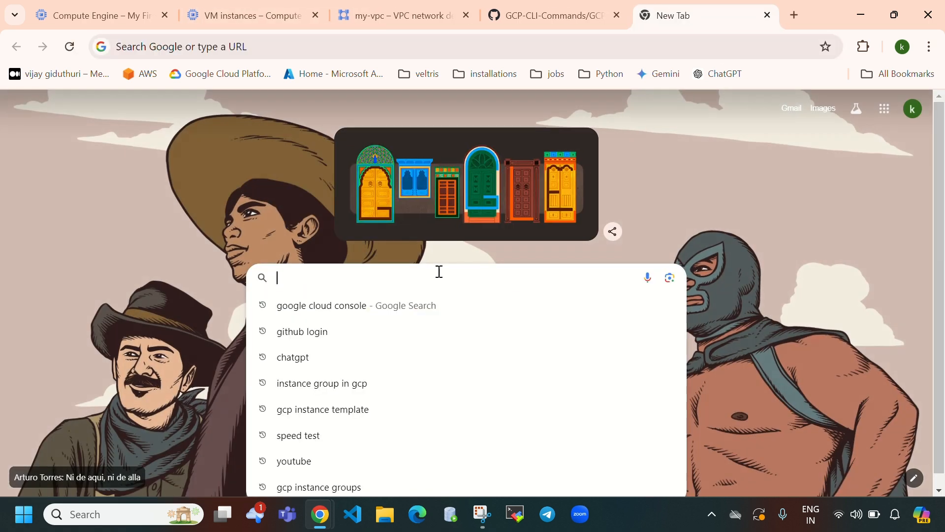
pyautogui.hotkey('ctrl', 'v')
pyautogui.press('Return')
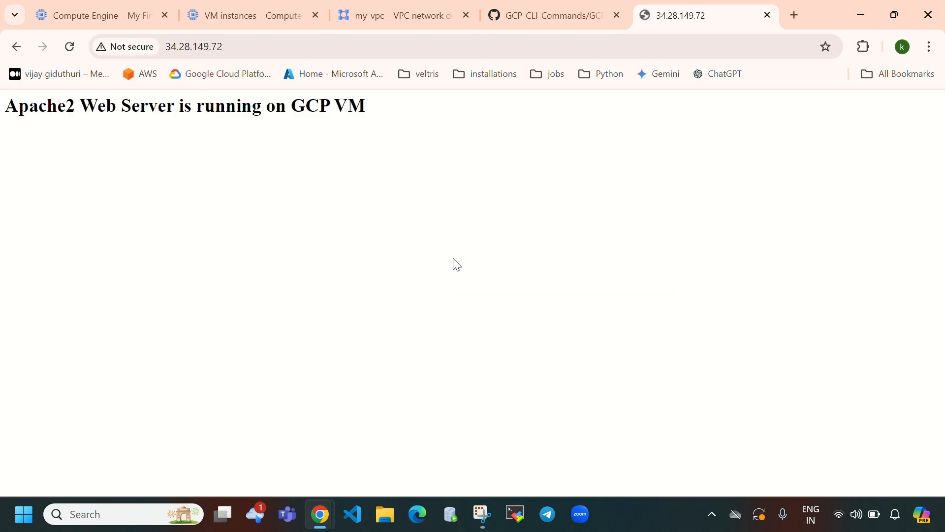
# Step: Review the VM instances list, return to central-instance-group and select its central-instance-group-2ln2 instance
pyautogui.click(76, 20)
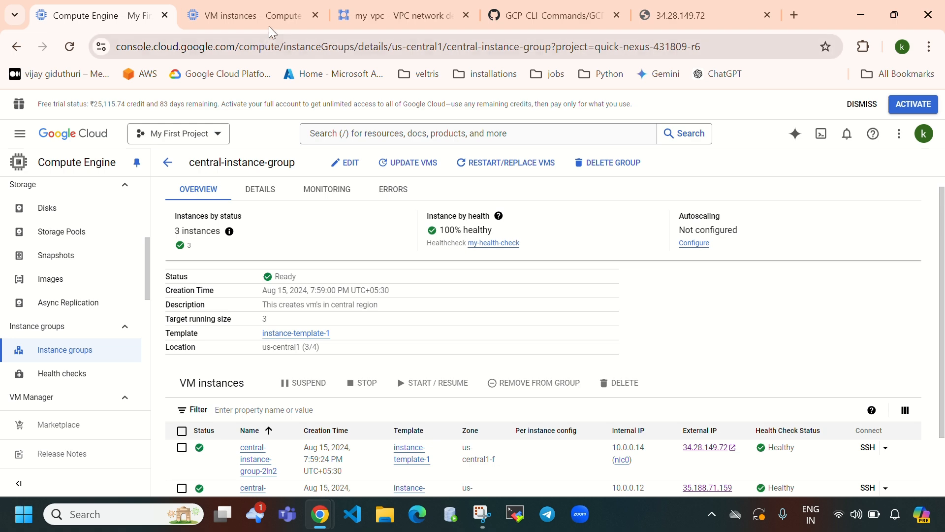
pyautogui.click(260, 15)
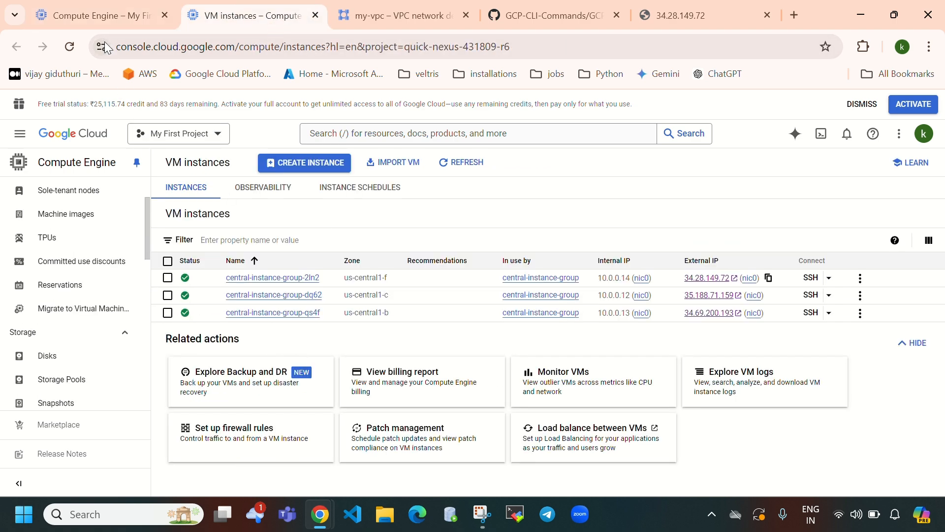
pyautogui.click(89, 16)
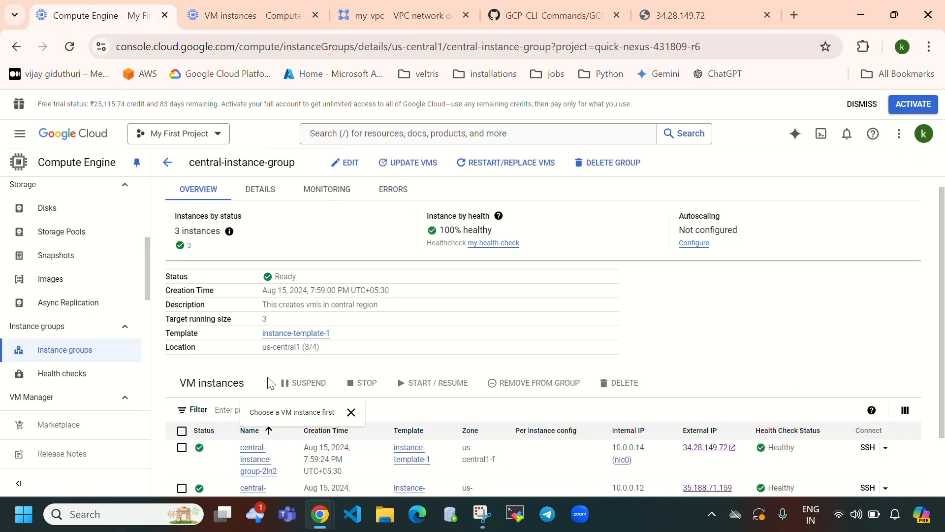
pyautogui.scroll(-1, 533, 433)
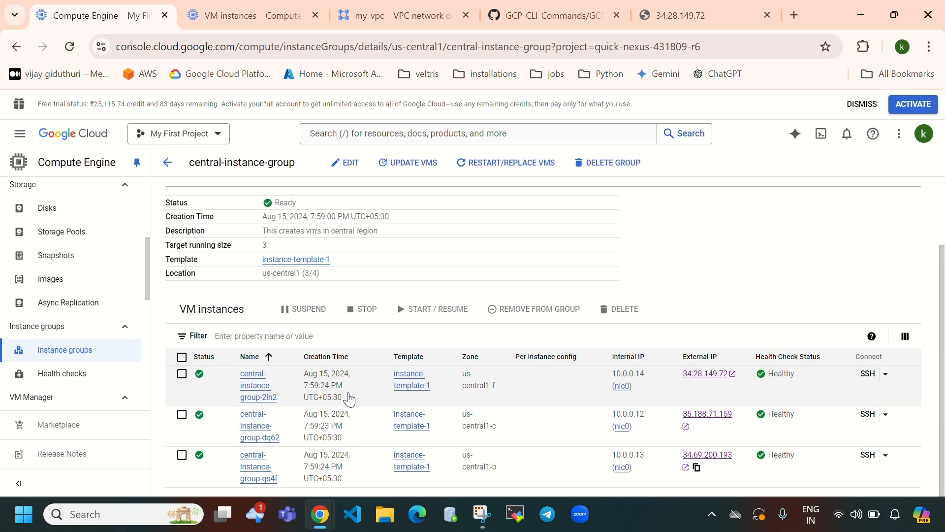
pyautogui.click(182, 375)
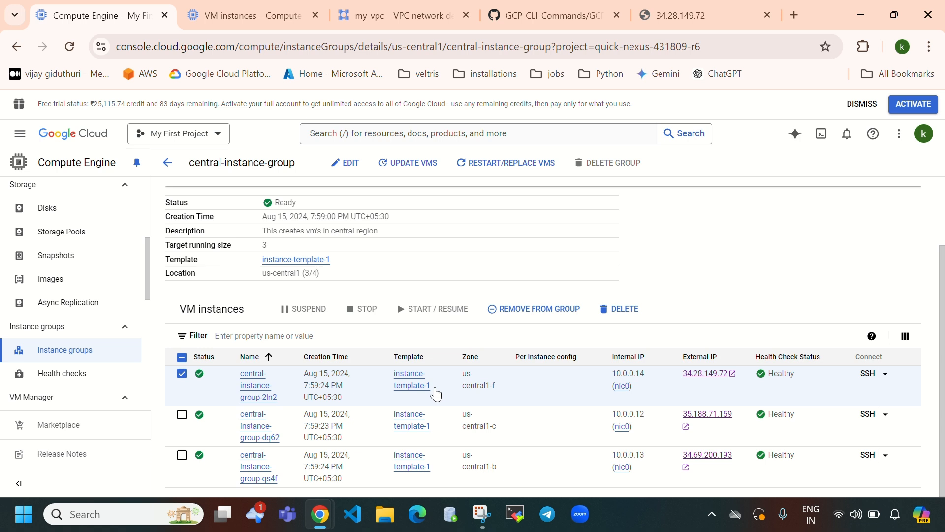
# Step: Open the instance groups list and examine the autoscaling setting of central-instance-group
pyautogui.click(64, 349)
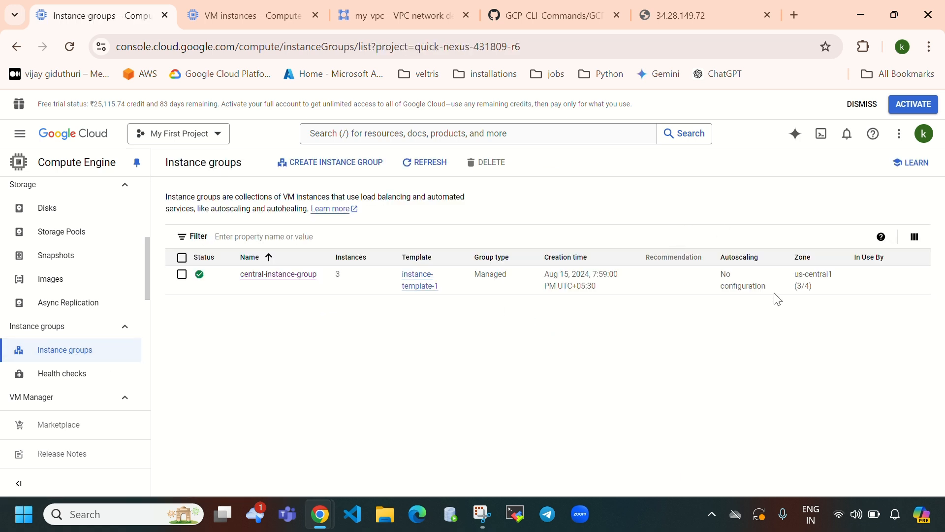
pyautogui.moveTo(766, 288); pyautogui.dragTo(712, 263)
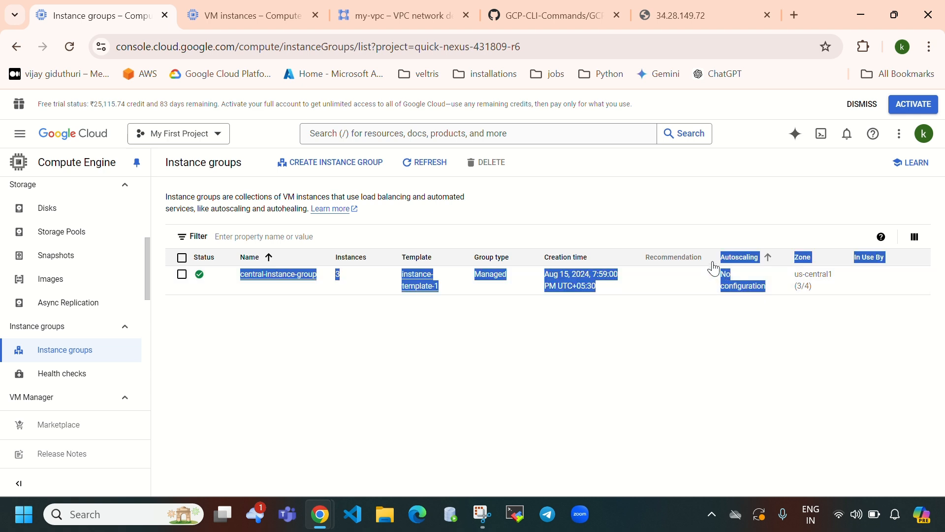
pyautogui.click(718, 361)
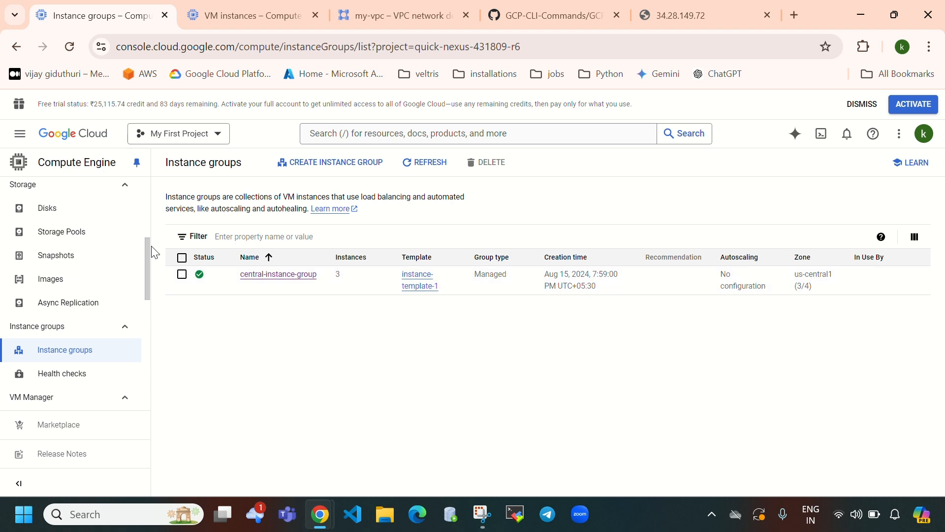
# Step: Reopen central-instance-group and examine its overview and the zones and health of its VM instances
pyautogui.scroll(-2, 33, 359)
pyautogui.click(278, 274)
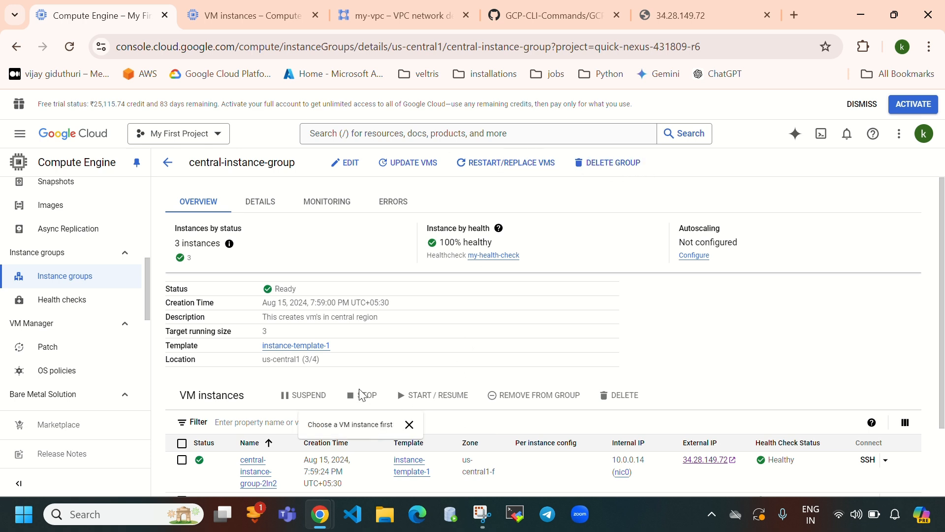
pyautogui.scroll(-2, 511, 433)
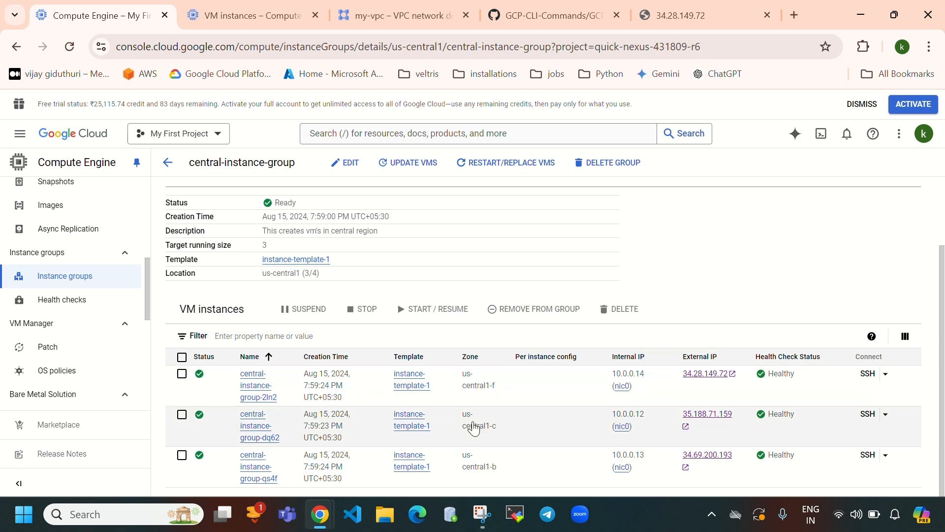
pyautogui.scroll(2, 474, 428)
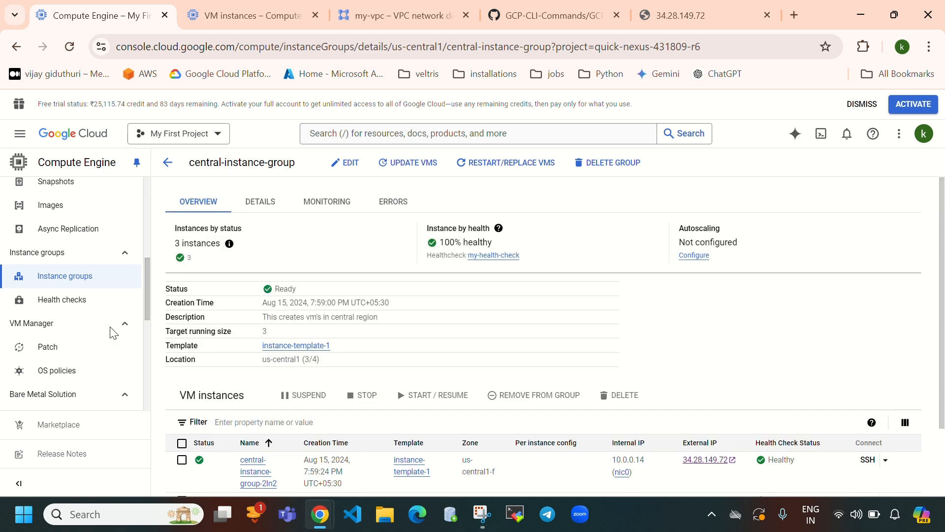
# Step: Delete central-instance-group from the instance groups list, confirming the deletion with "delete"
pyautogui.click(74, 278)
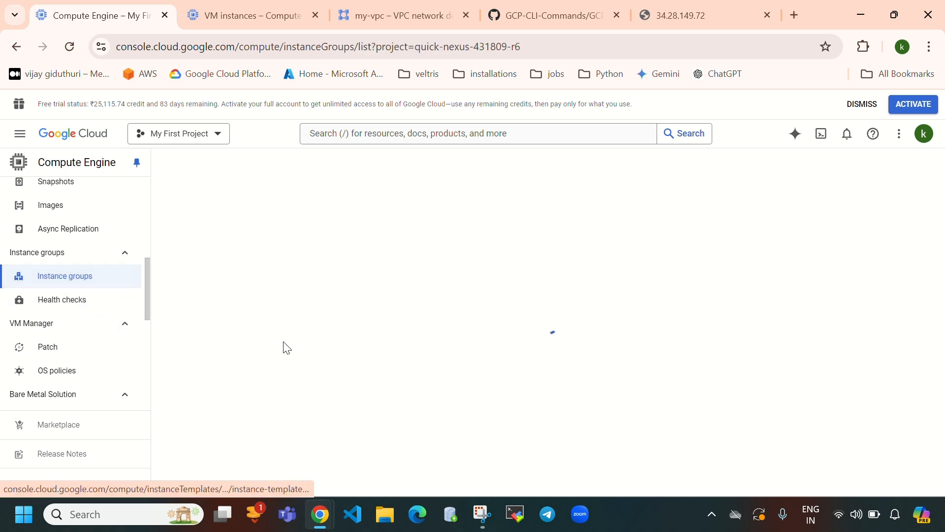
pyautogui.click(182, 274)
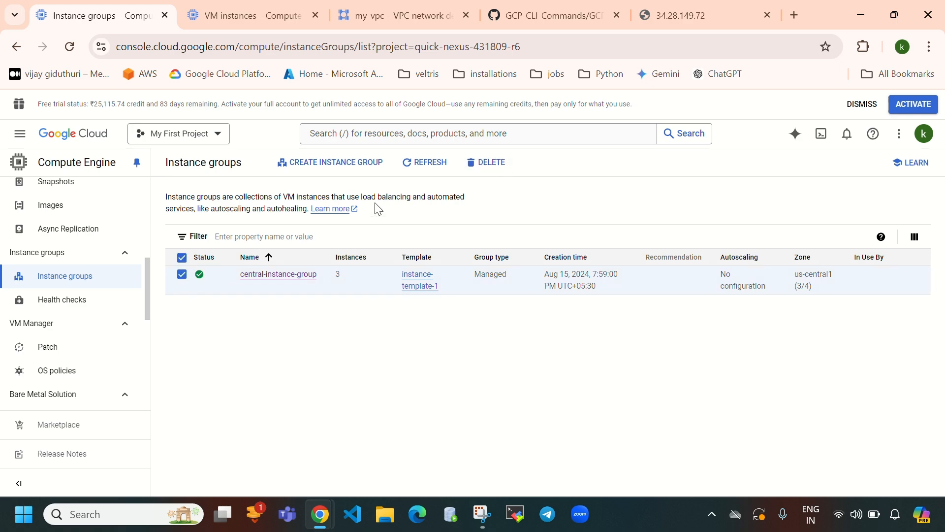
pyautogui.click(484, 165)
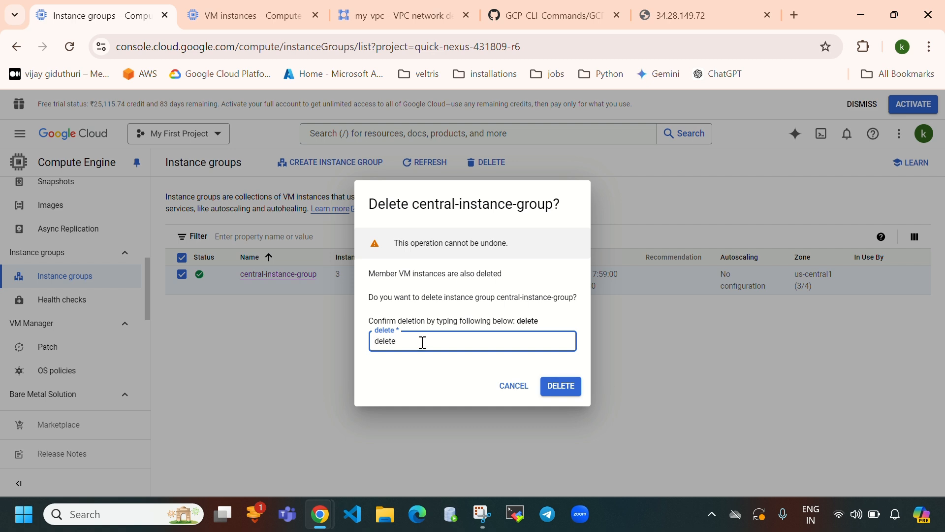
pyautogui.click(560, 387)
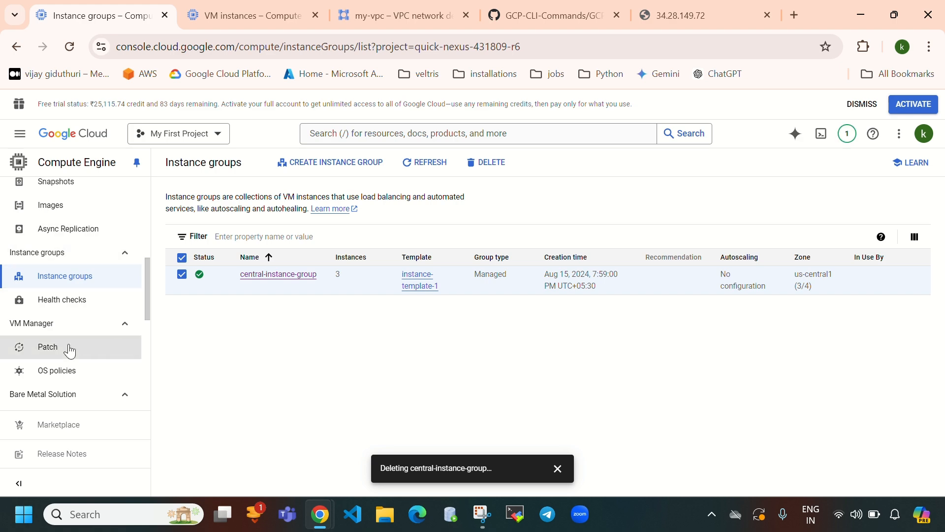
# Step: Refresh the VM instances list and check the status of the central-instance-group VMs alongside the group's entry in the instance groups list
pyautogui.scroll(5, 69, 333)
pyautogui.click(223, 19)
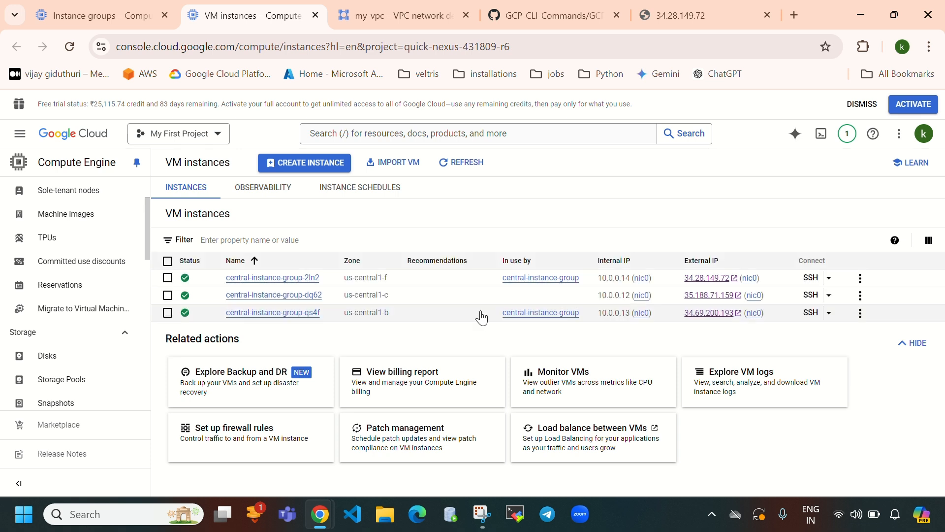
pyautogui.click(457, 164)
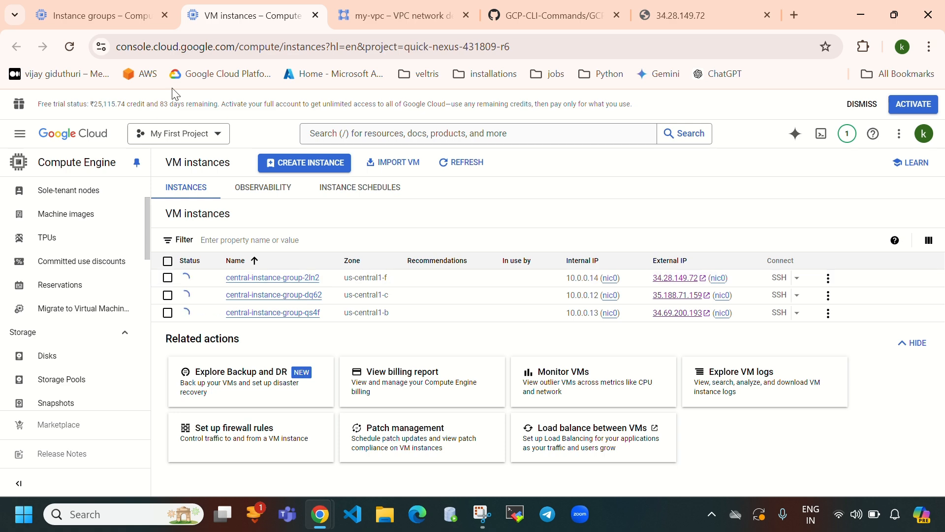
pyautogui.click(100, 15)
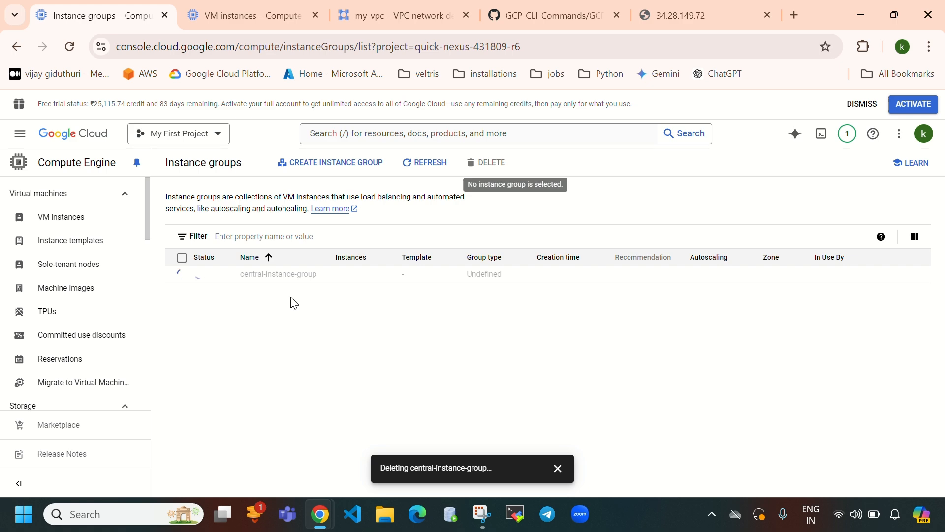
pyautogui.click(230, 15)
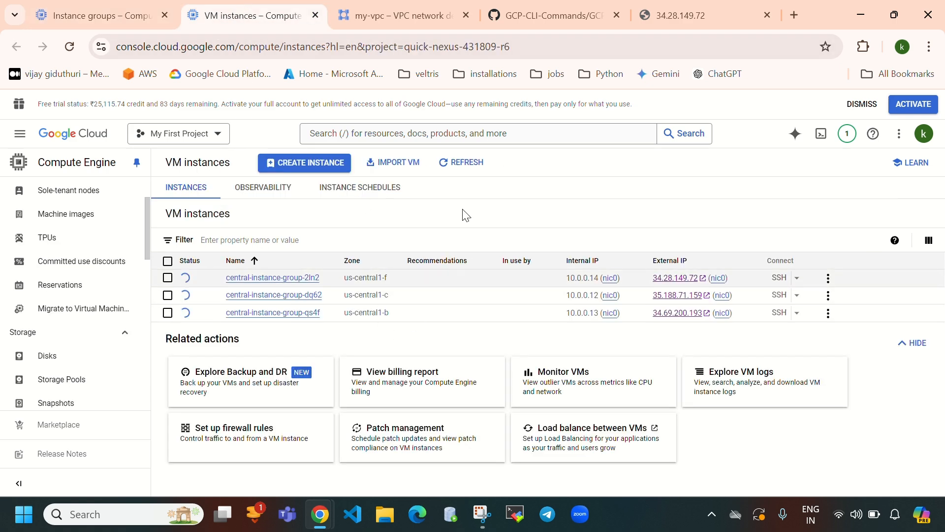
pyautogui.click(459, 163)
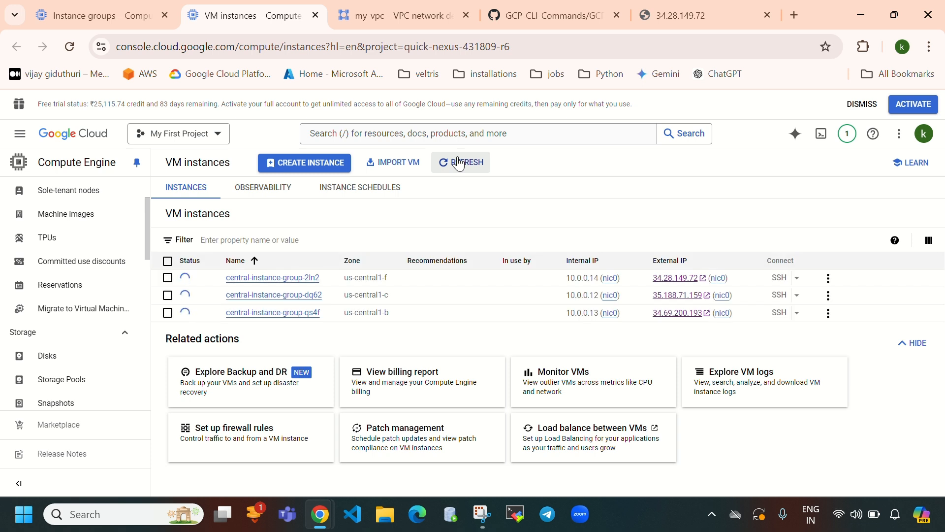
pyautogui.click(458, 163)
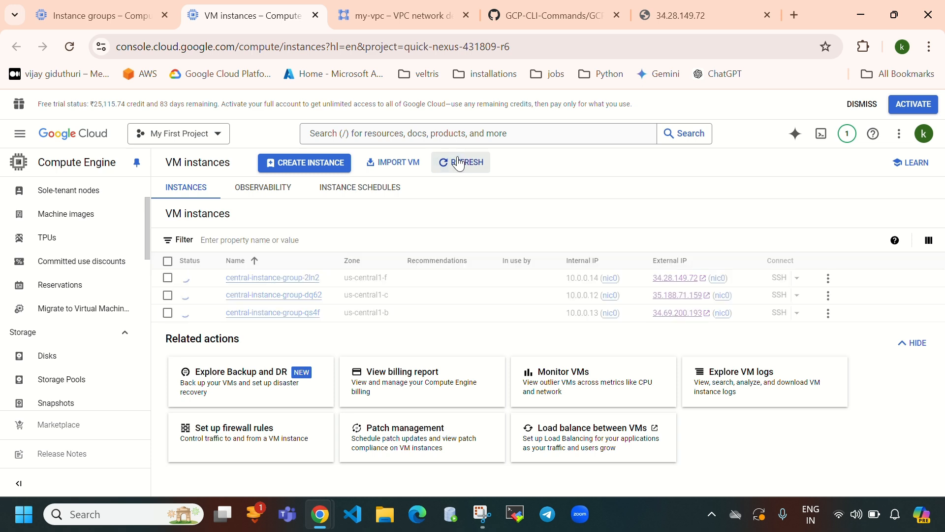
# Step: Check the notifications for the central-instance-group deletion from both the VM instances and instance groups pages, and refresh the instance groups list
pyautogui.click(847, 134)
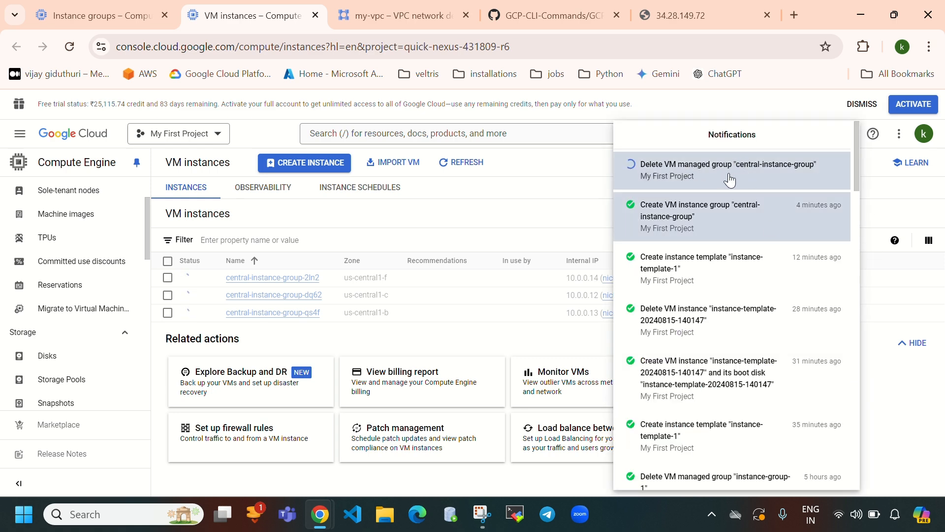
pyautogui.click(527, 196)
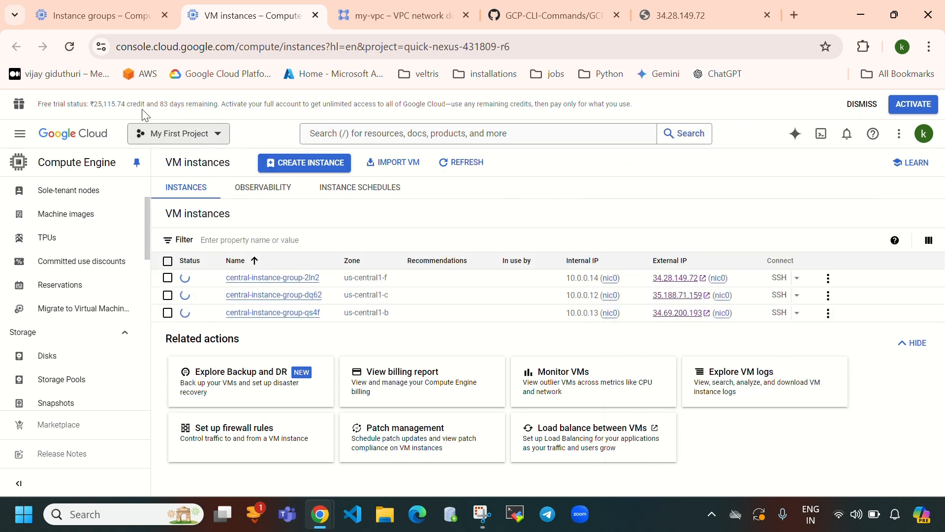
pyautogui.click(116, 12)
pyautogui.click(847, 133)
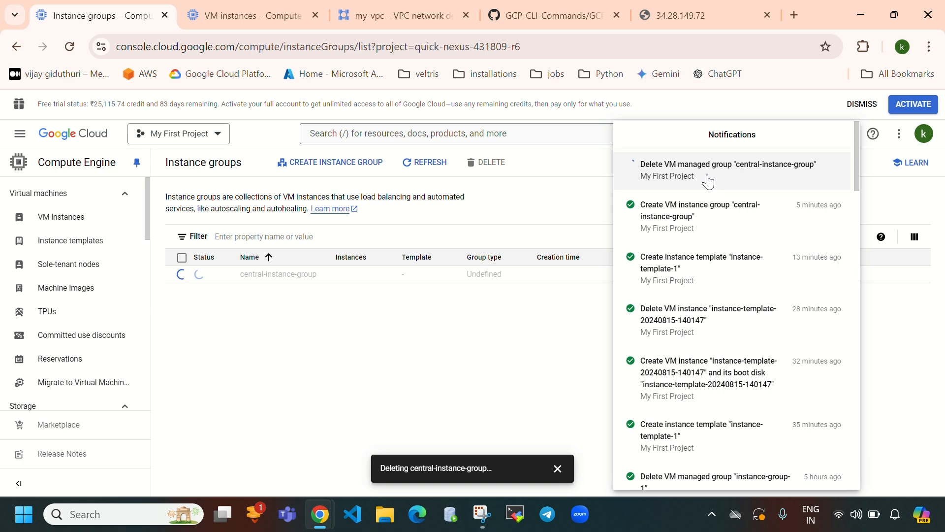
pyautogui.moveTo(709, 181); pyautogui.dragTo(707, 134)
pyautogui.click(559, 467)
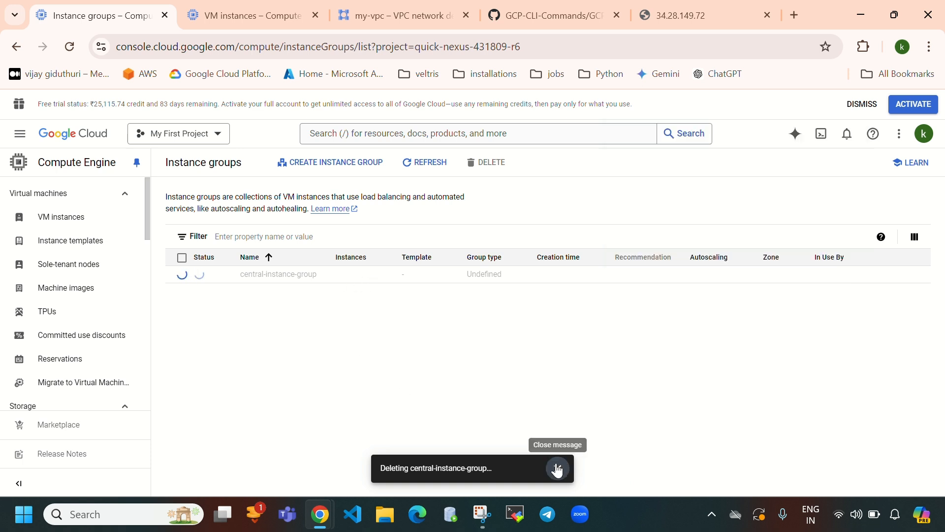
pyautogui.click(441, 169)
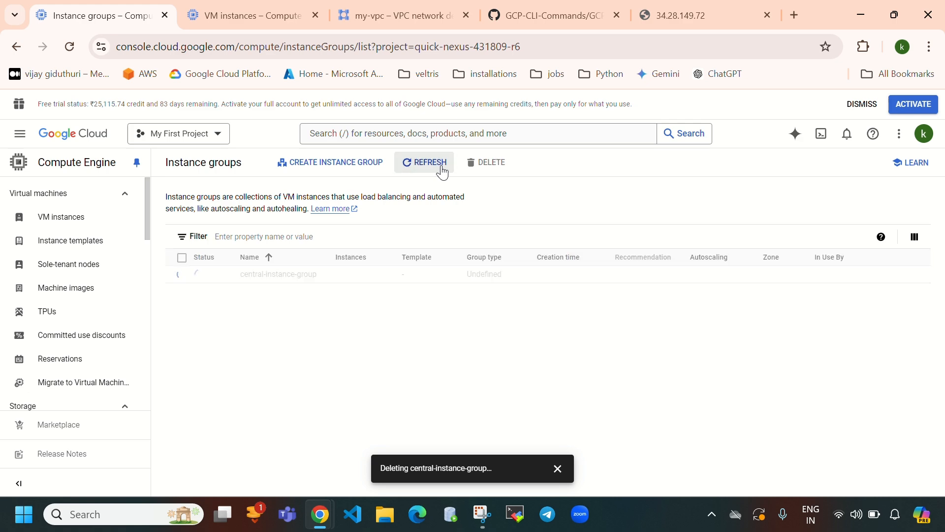
# Step: Refresh the VM instances list to see which group VMs remain, and check the progress of the group deletion in the notifications
pyautogui.click(243, 17)
pyautogui.click(466, 165)
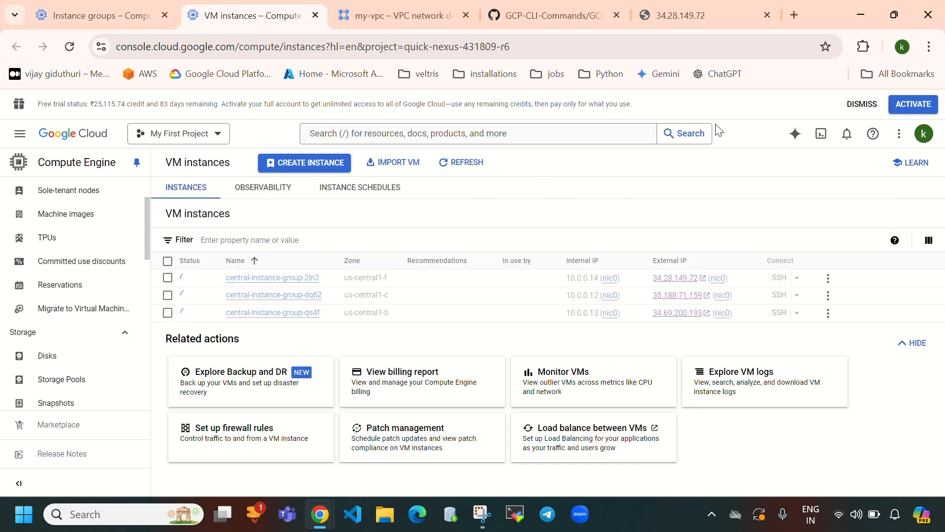
pyautogui.click(98, 16)
pyautogui.click(248, 18)
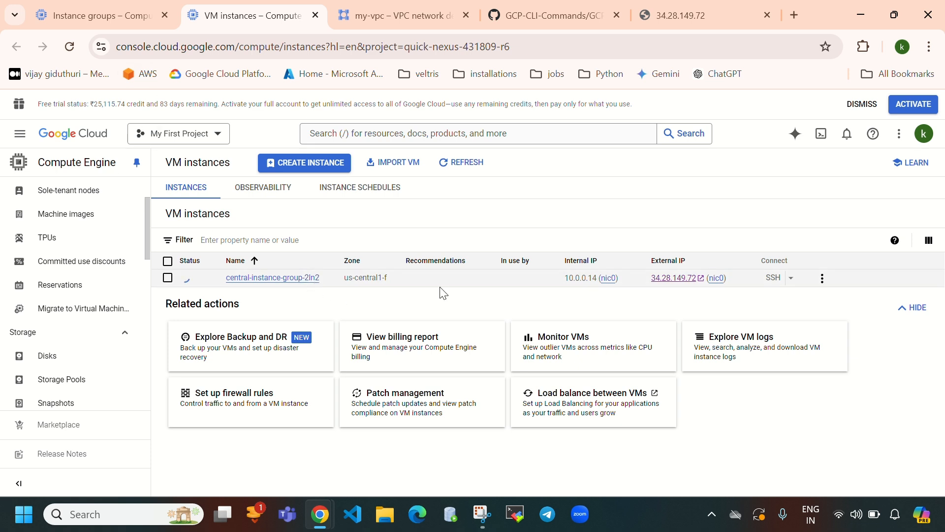
pyautogui.click(847, 134)
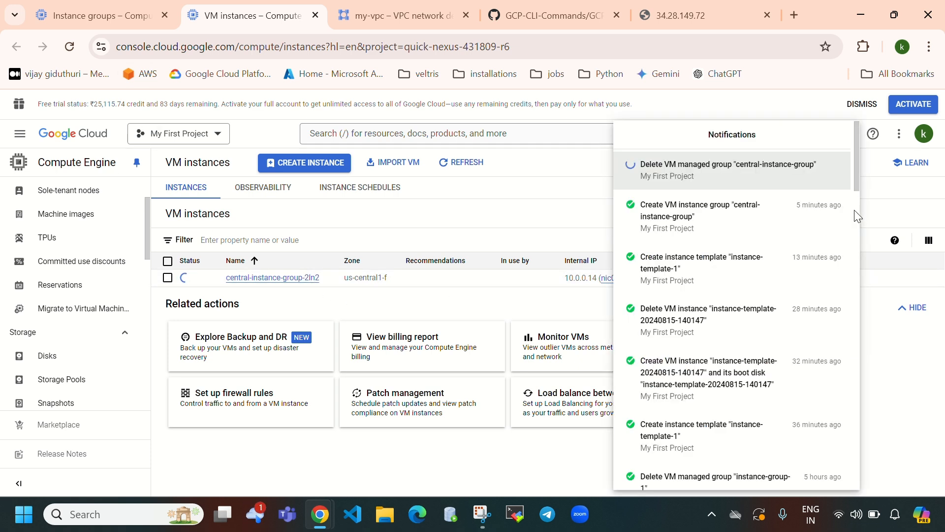
pyautogui.click(491, 221)
# Step: Return to the instance groups list, refresh it and recheck the central-instance-group deletion notification
pyautogui.click(73, 22)
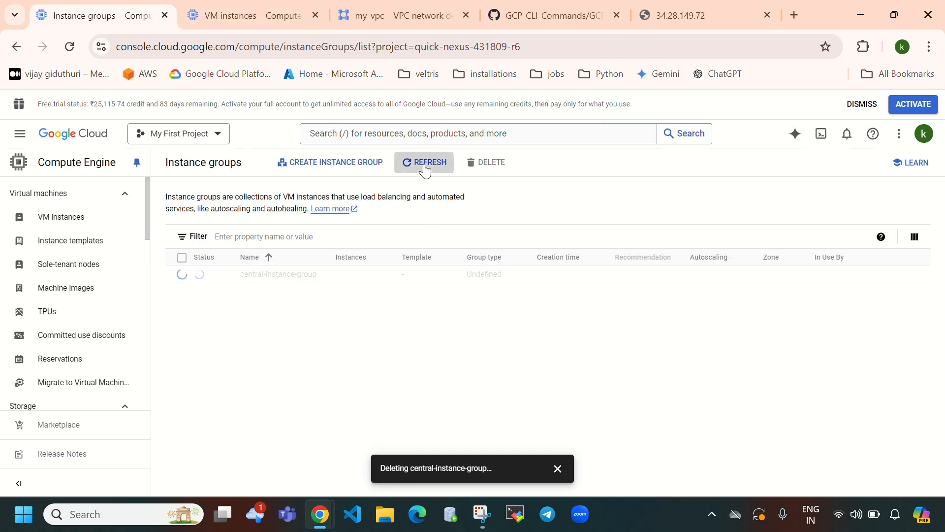
pyautogui.click(847, 133)
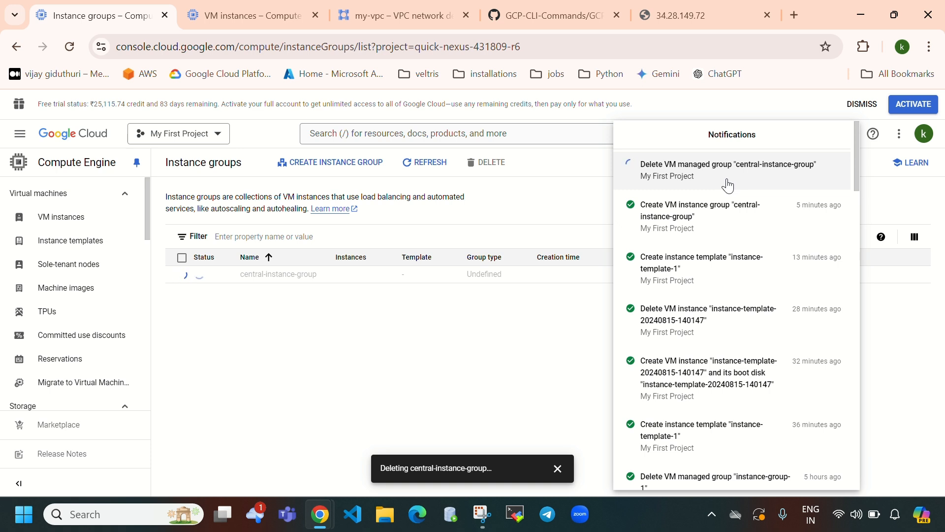
pyautogui.click(538, 349)
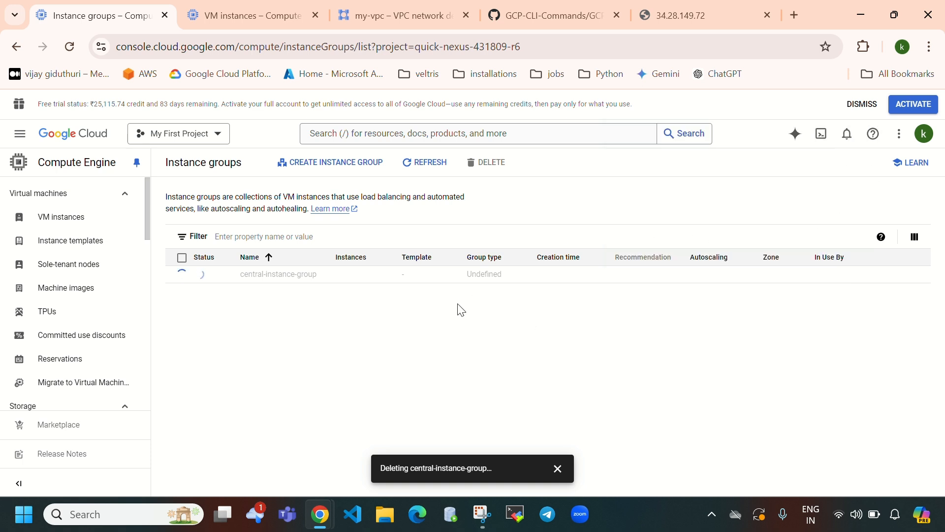
pyautogui.click(436, 166)
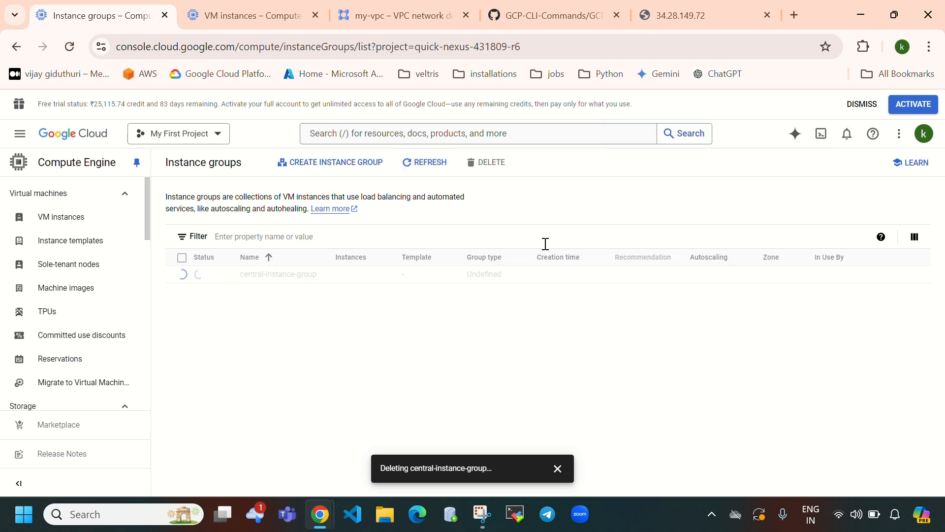
pyautogui.click(848, 139)
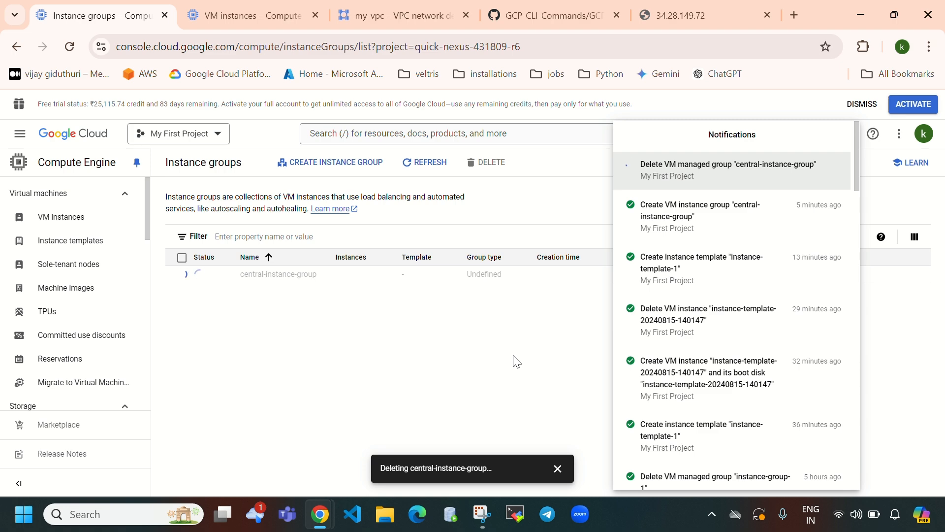
pyautogui.click(491, 344)
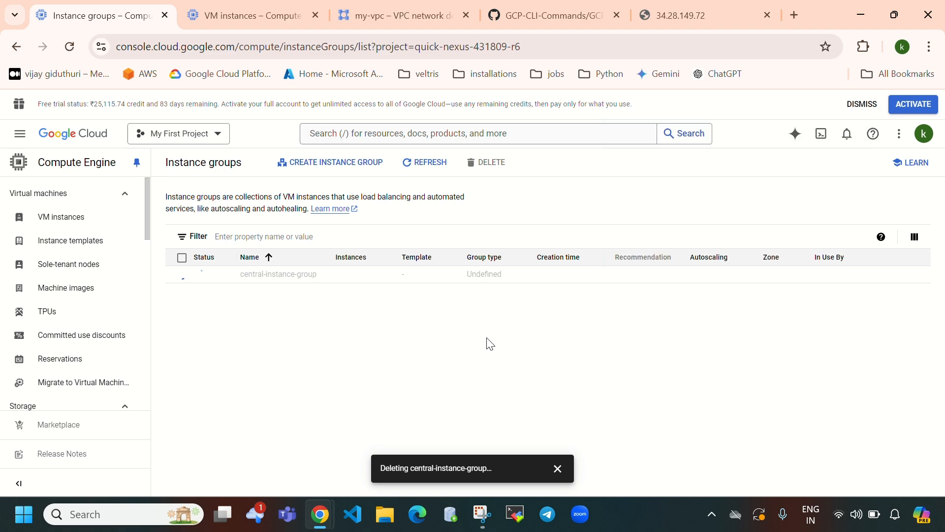
# Step: Reopen the VM instances list and refresh it to check whether any central-instance-group VMs remain
pyautogui.click(224, 17)
pyautogui.click(471, 167)
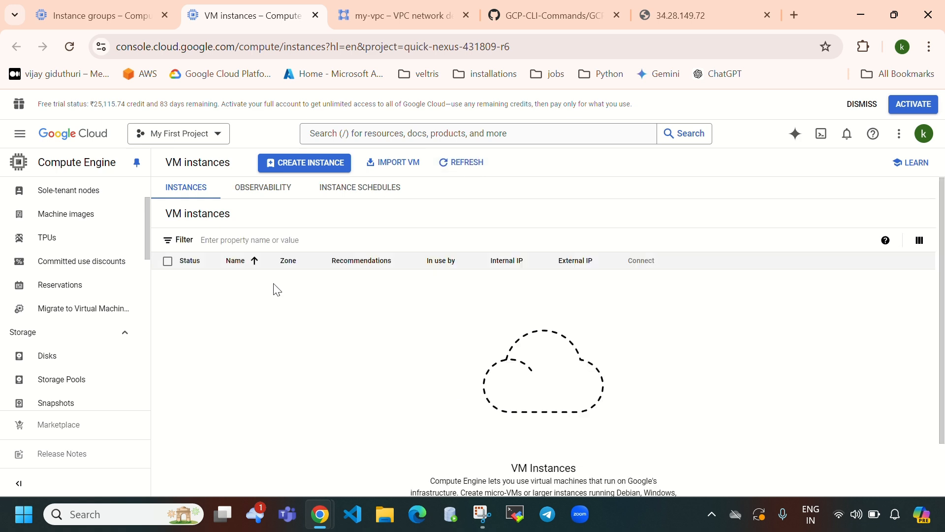
pyautogui.click(464, 163)
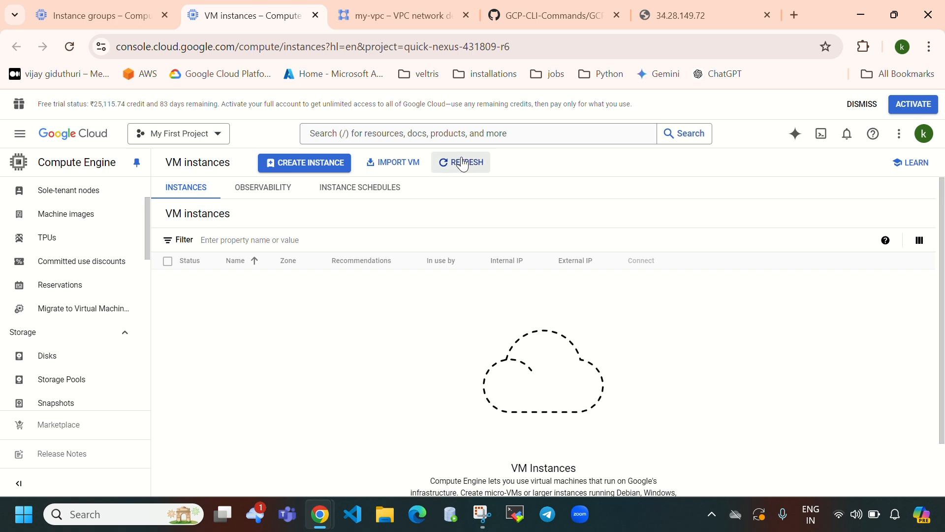
# Step: Refresh the instance groups list repeatedly and monitor the deletion of central-instance-group in the notifications
pyautogui.click(64, 12)
pyautogui.click(424, 162)
pyautogui.click(847, 135)
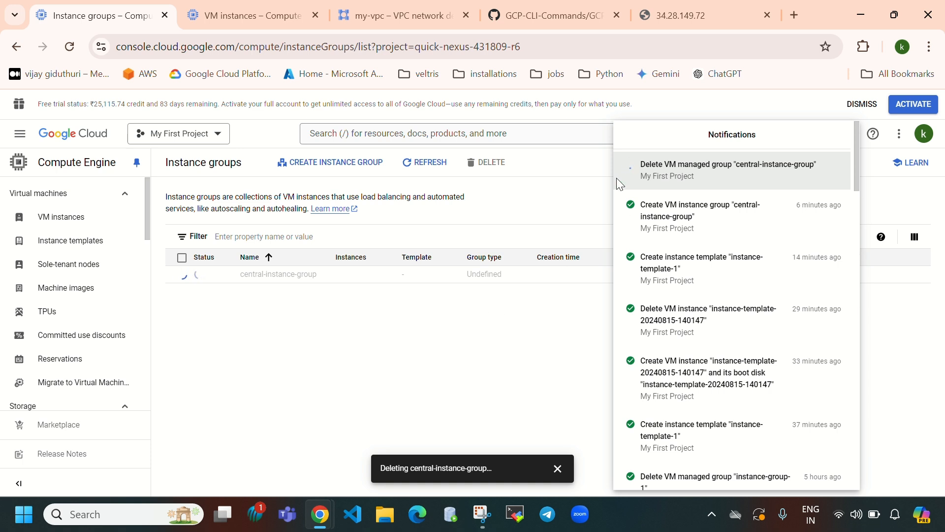
pyautogui.click(426, 165)
pyautogui.click(425, 162)
pyautogui.click(847, 133)
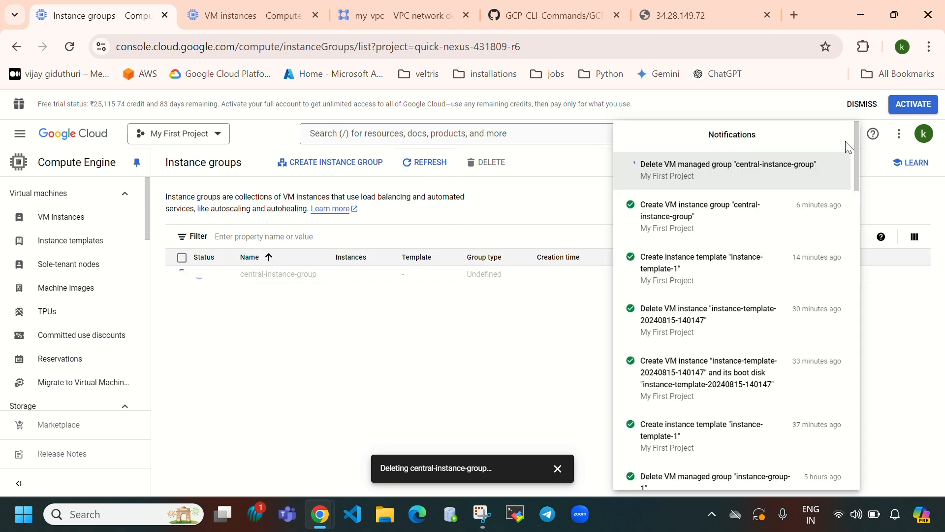